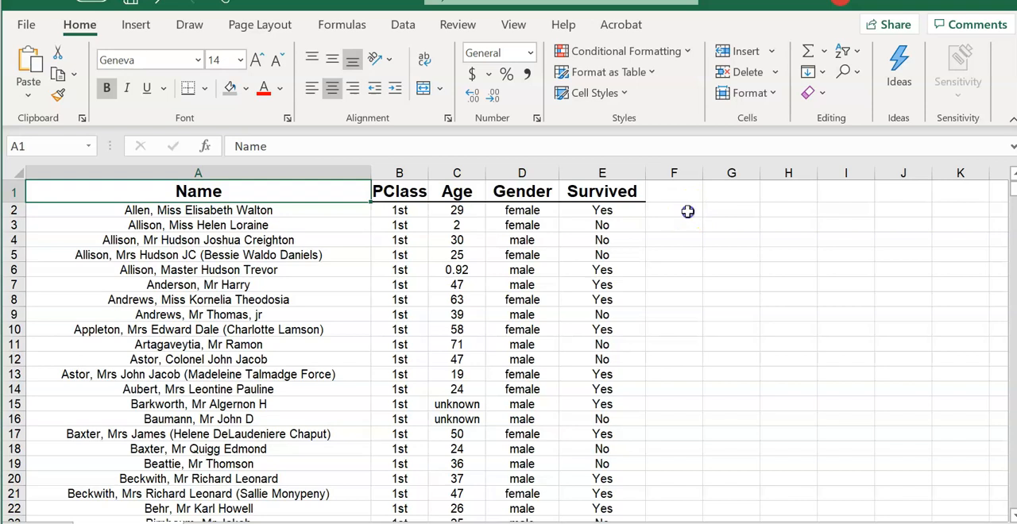
click(686, 211)
click(713, 212)
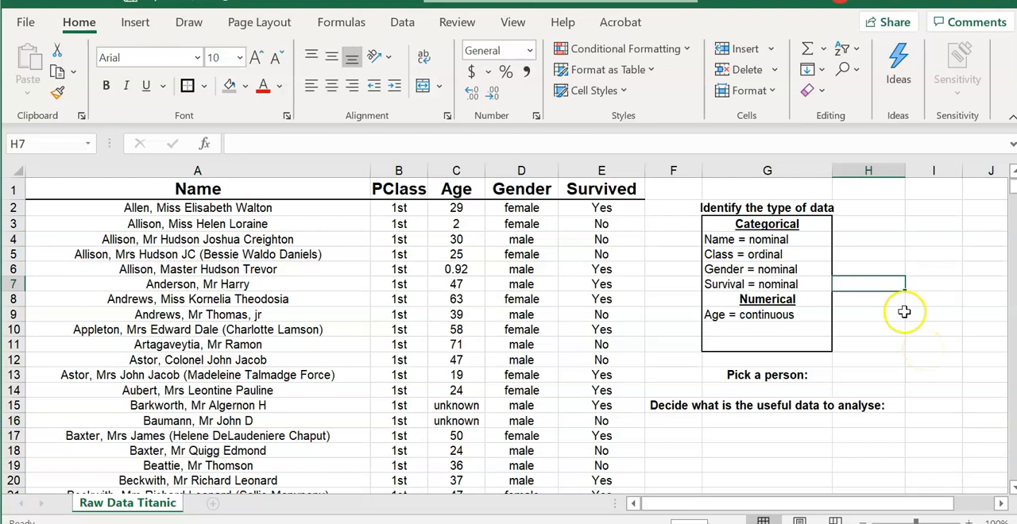
- Search the Raw Data Titanic sheet for a passenger by surname
click(923, 254)
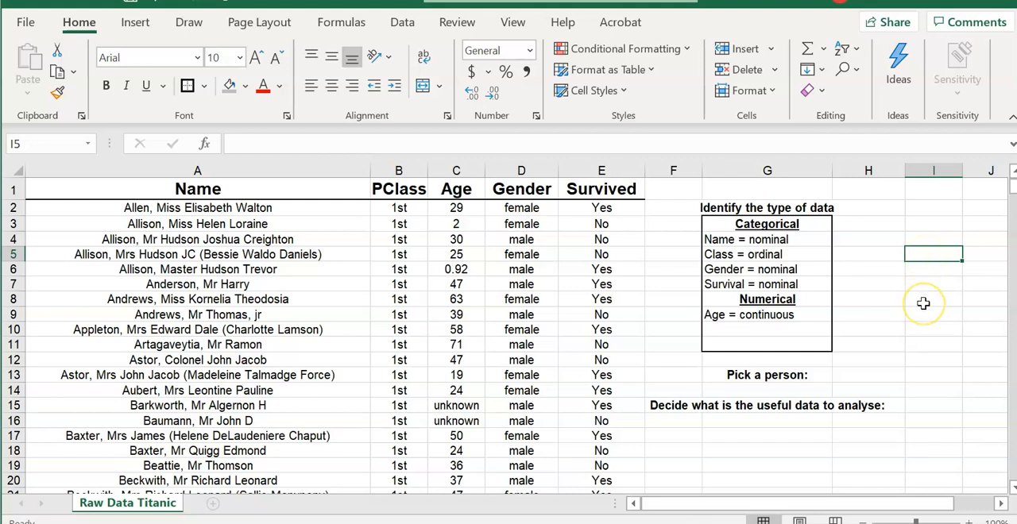
click(854, 74)
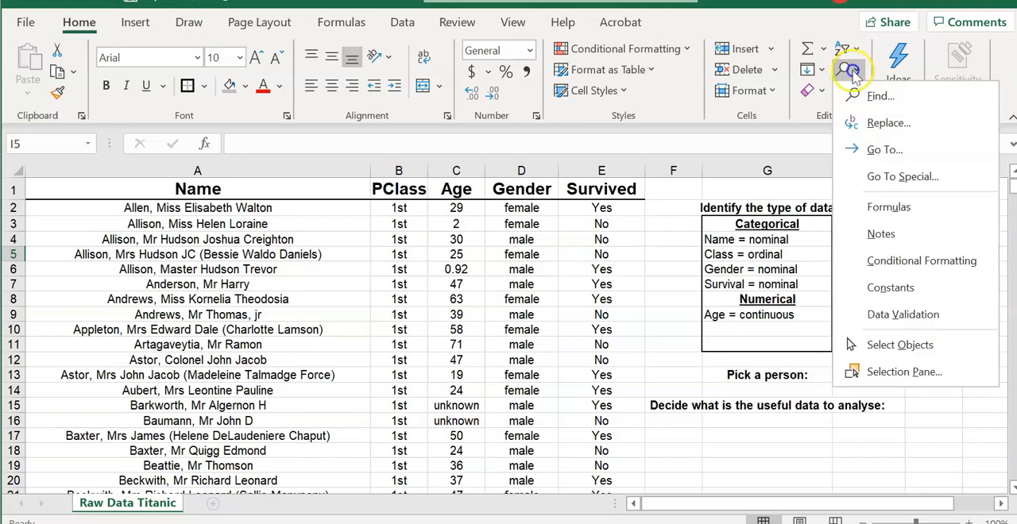
click(890, 97)
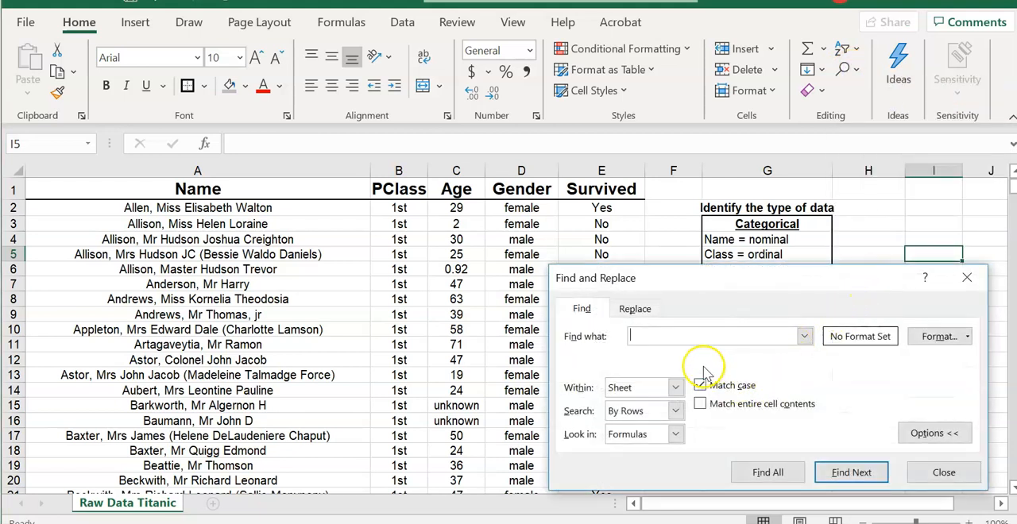
click(703, 332)
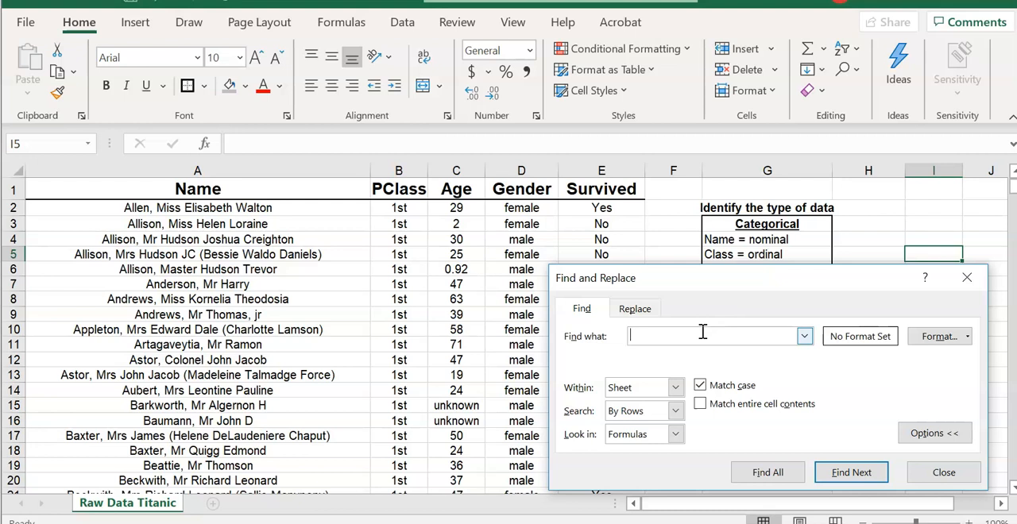
text(Thwaite)
click(874, 473)
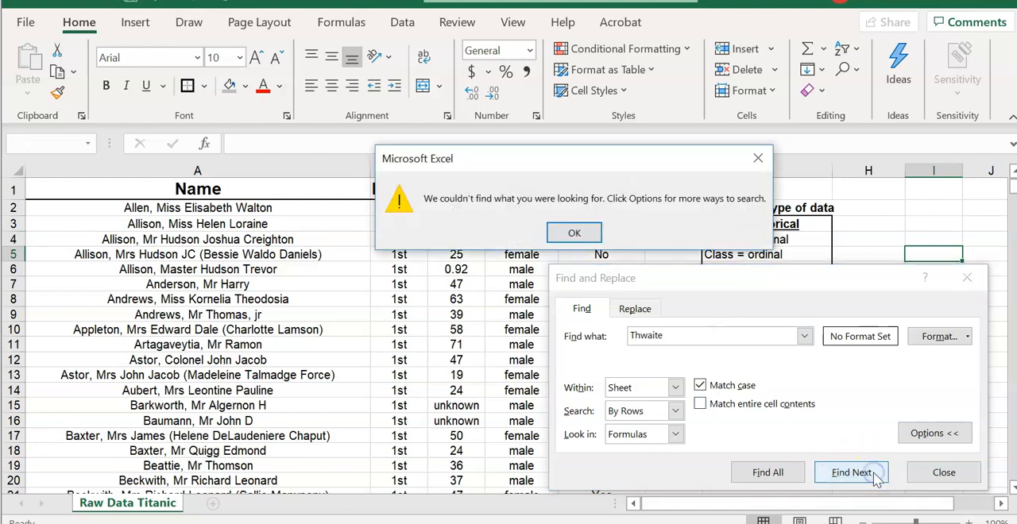
click(573, 233)
- Search for a passenger's first name instead and go through all matches until the search wraps around to row 214
click(662, 334)
drag(662, 334, 610, 332)
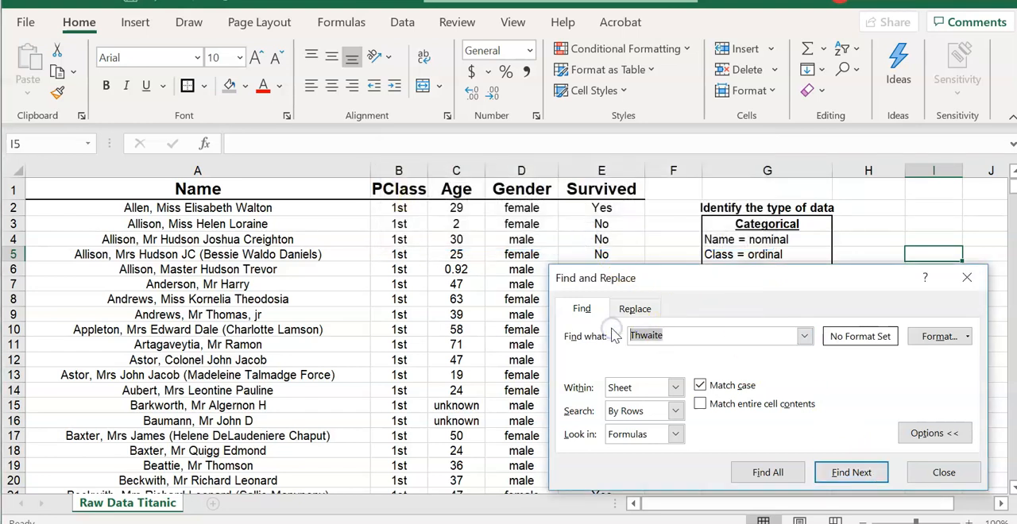
text(Louise)
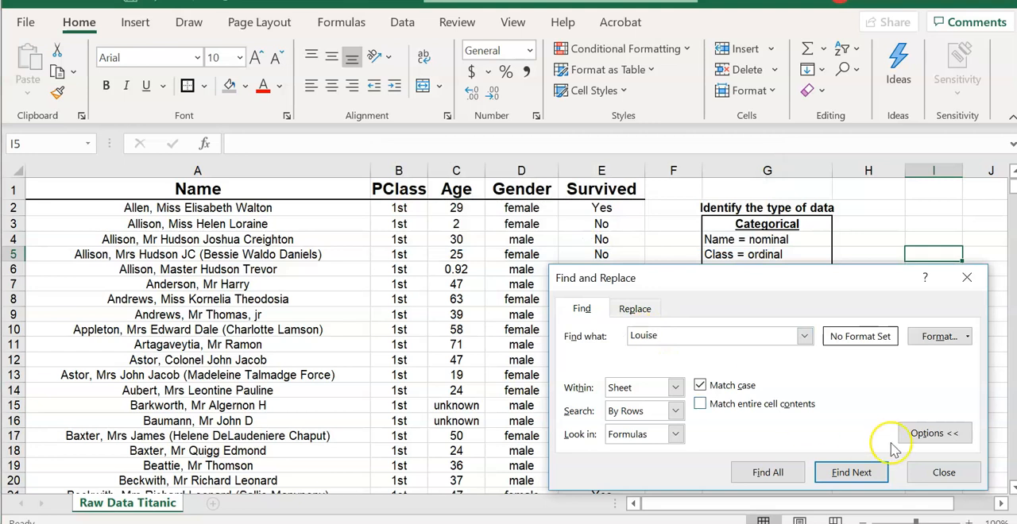
click(855, 475)
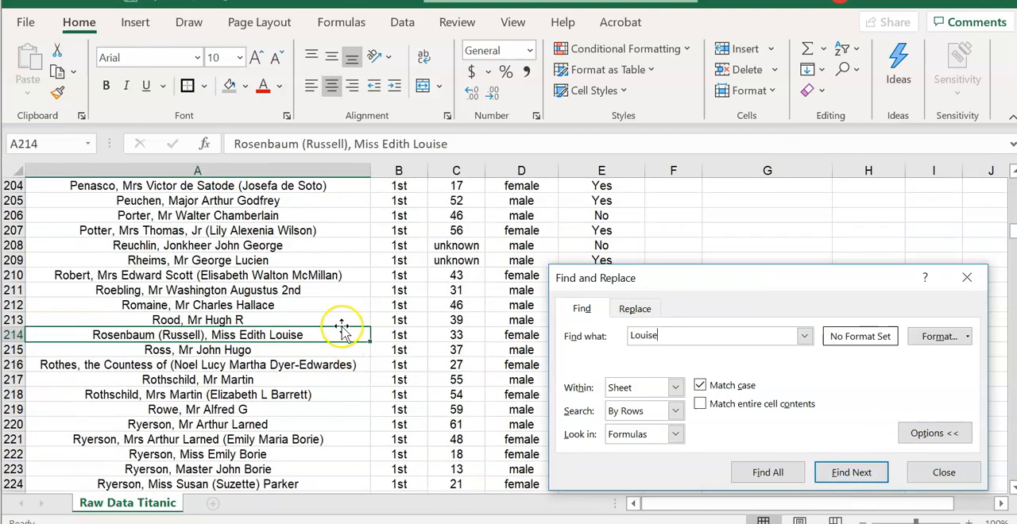
click(850, 475)
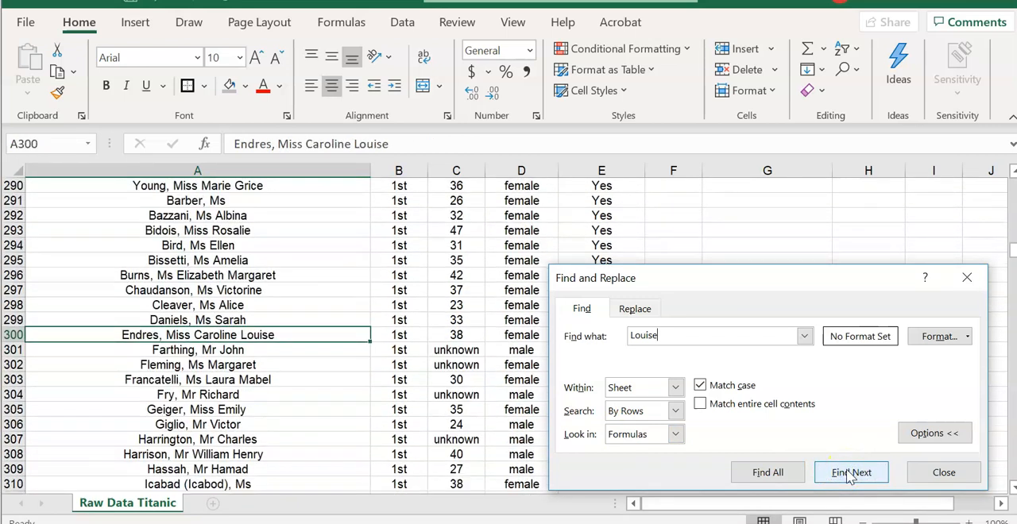
click(850, 475)
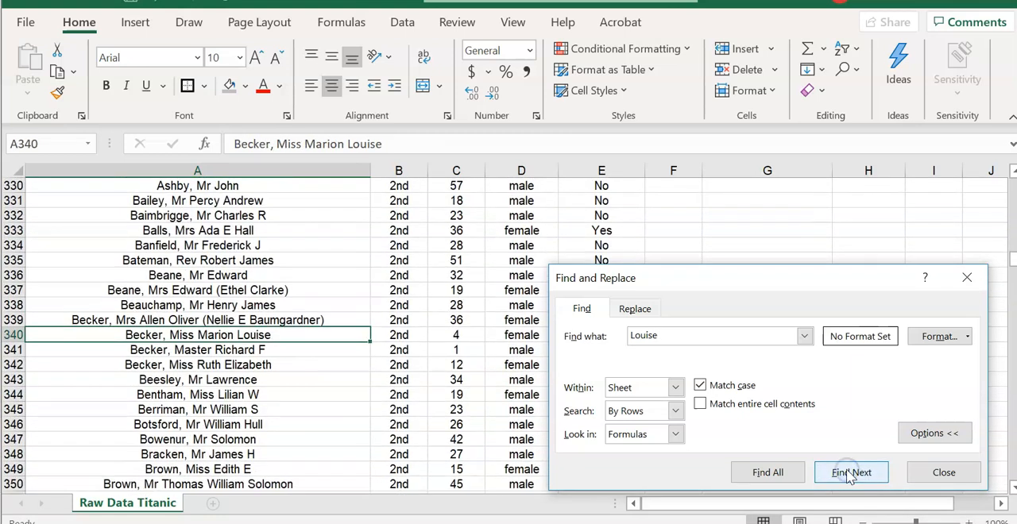
click(850, 475)
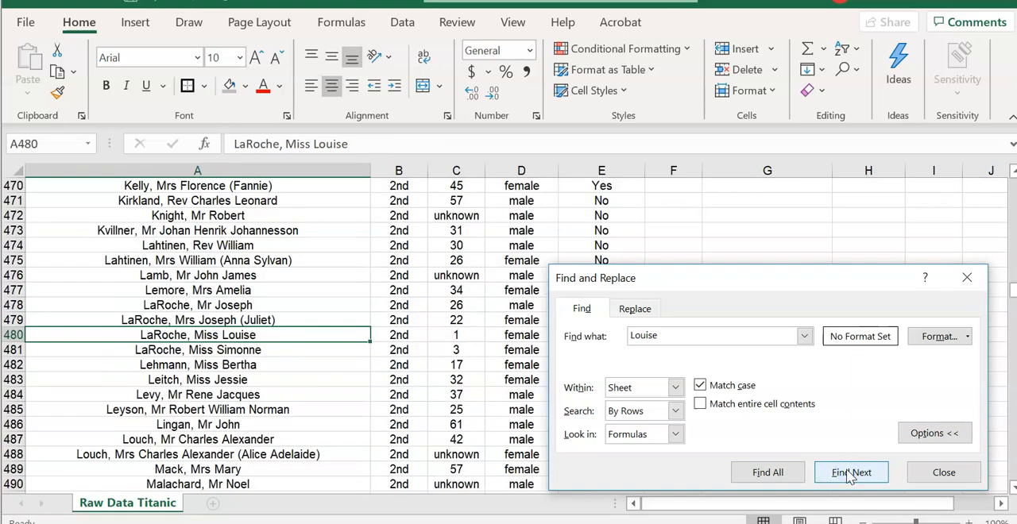
click(850, 475)
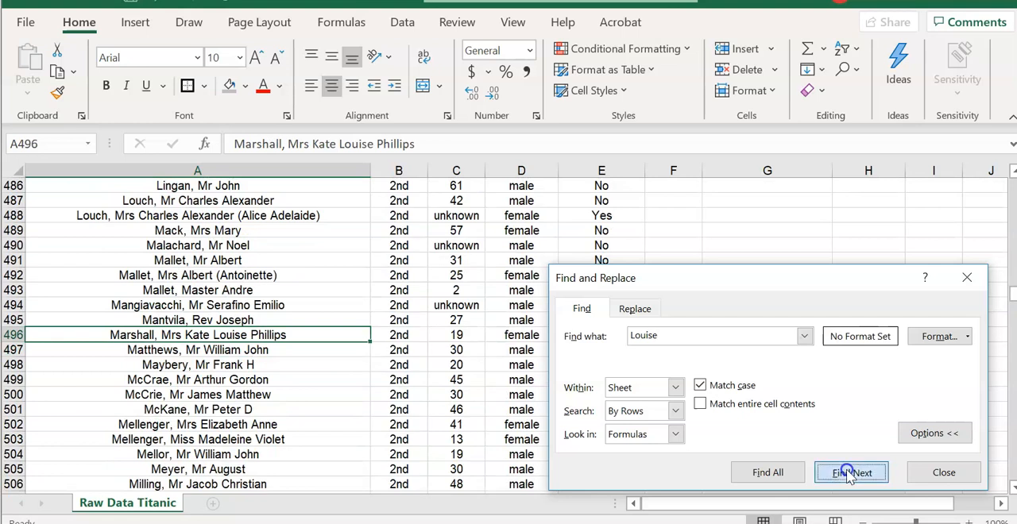
click(850, 475)
click(850, 475)
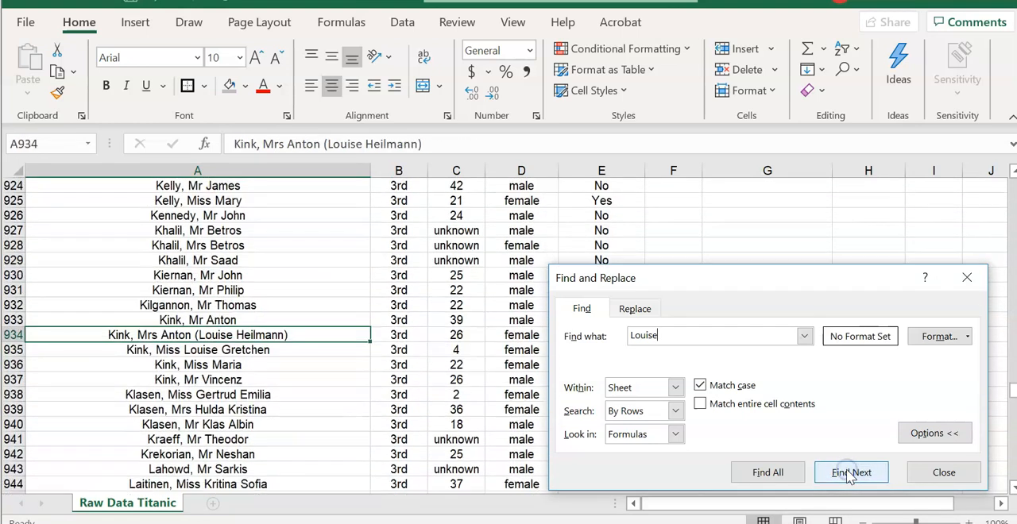
click(849, 475)
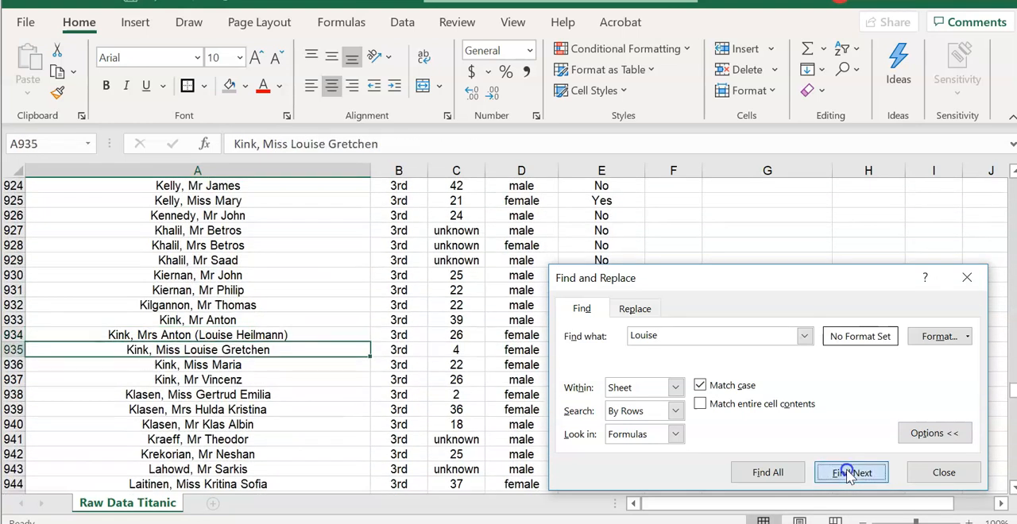
click(849, 475)
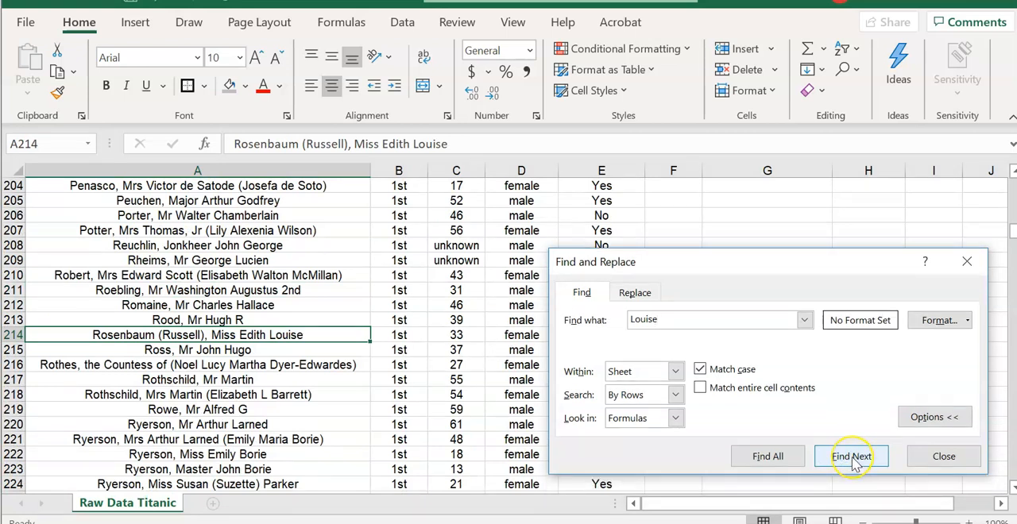
- Cycle through the first-name matches once more, stop at the passenger in row 214 and end the search
click(852, 457)
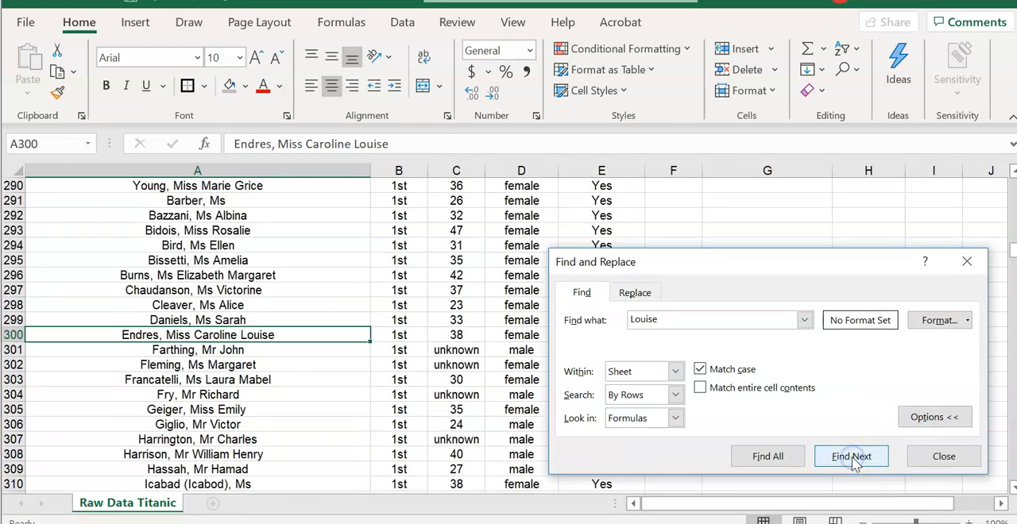
click(851, 457)
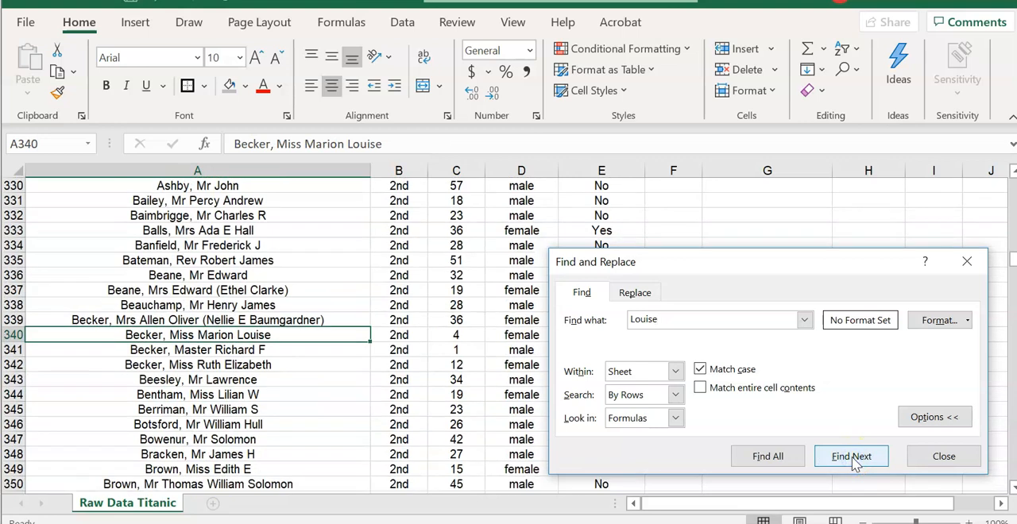
click(852, 457)
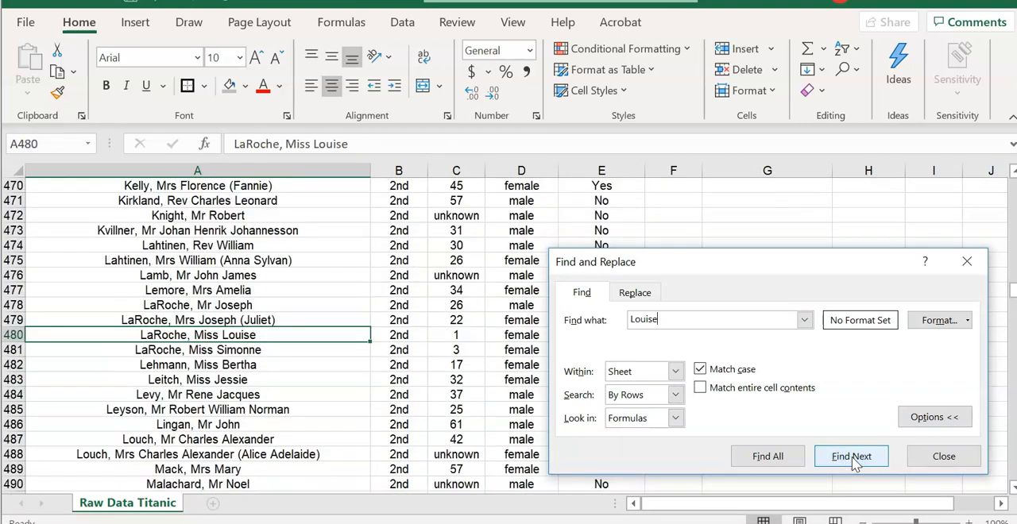
click(852, 458)
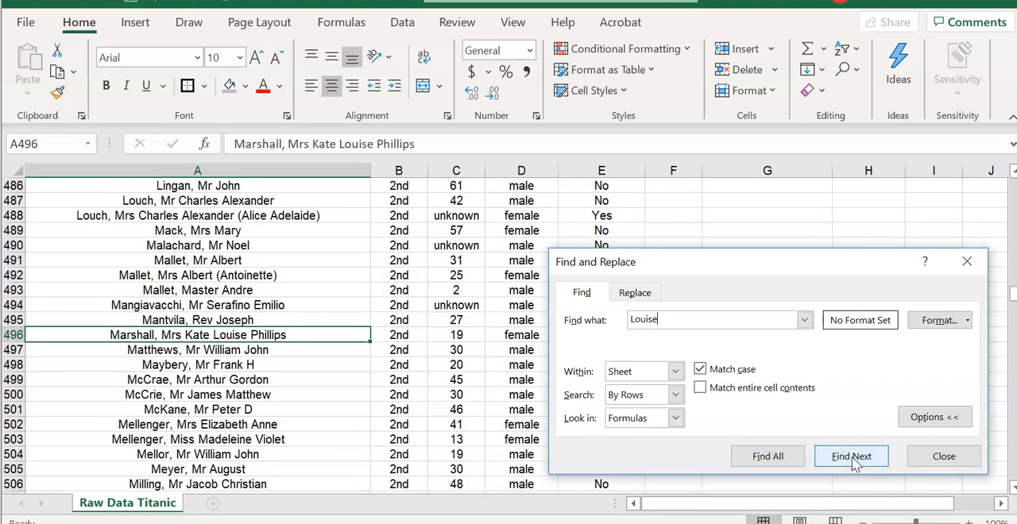
click(853, 459)
click(852, 459)
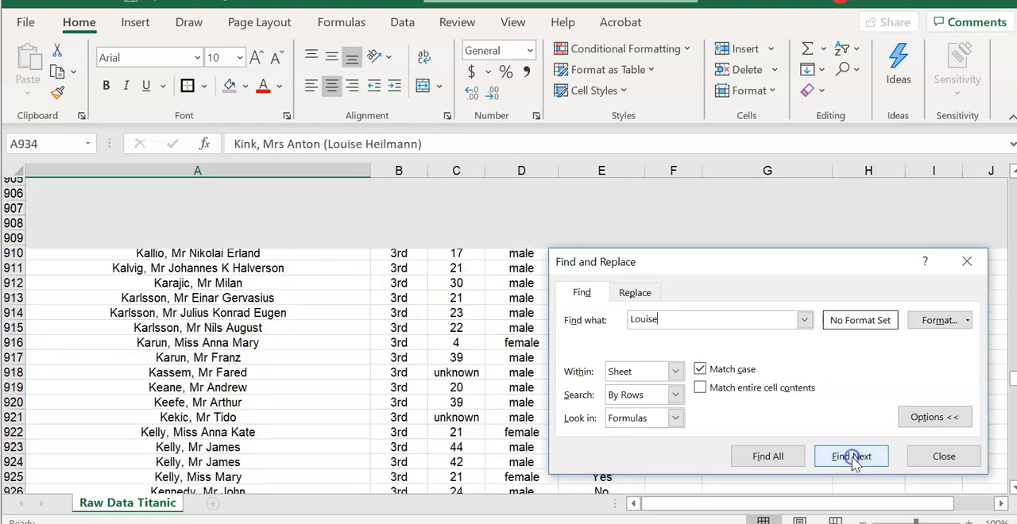
click(852, 458)
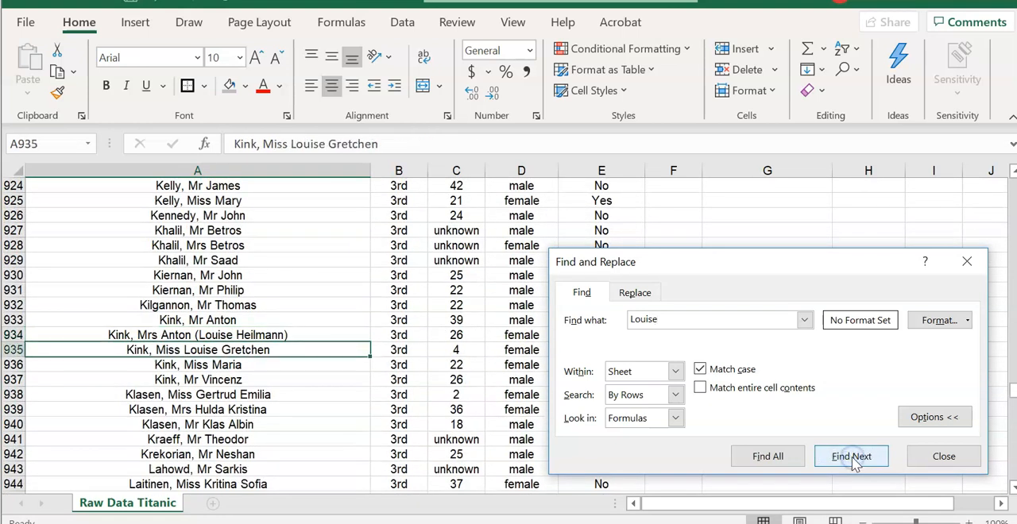
click(853, 458)
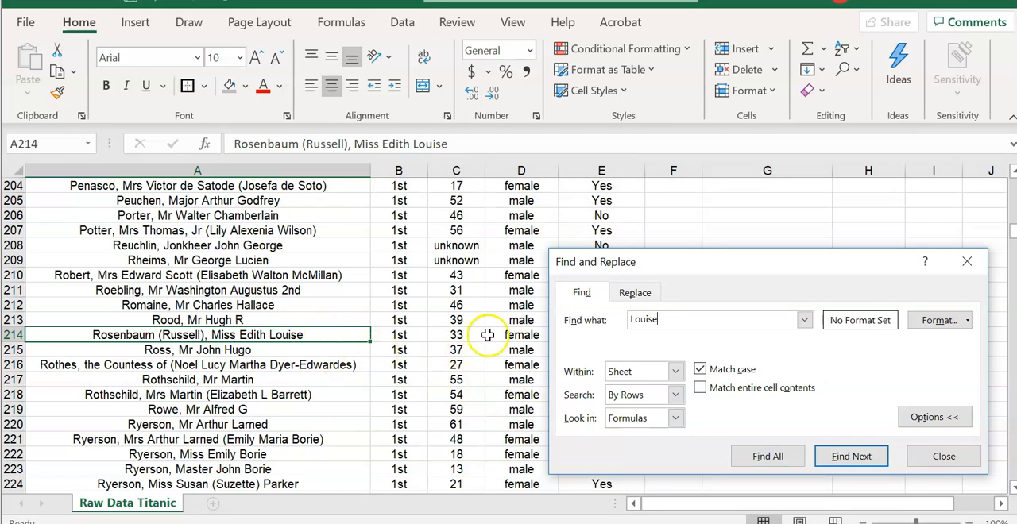
click(942, 456)
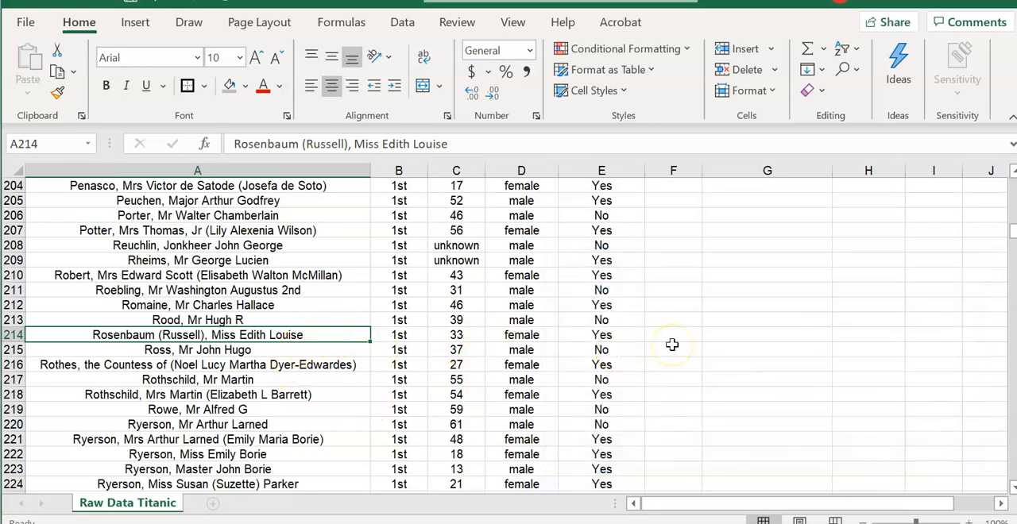
- Copy the chosen passenger's record in A214:E214 and fill those cells with yellow
drag(602, 335, 197, 334)
key(ctrl+c)
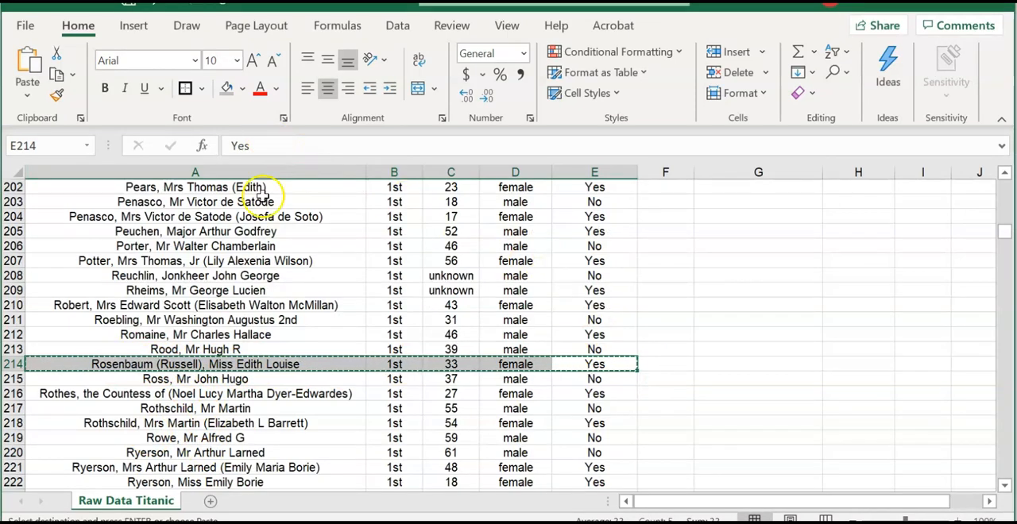
click(241, 92)
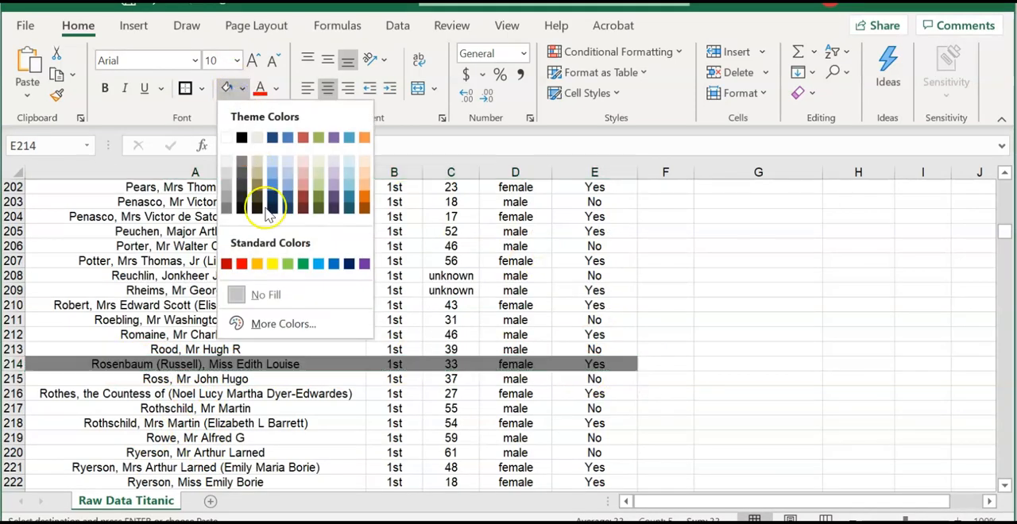
click(272, 263)
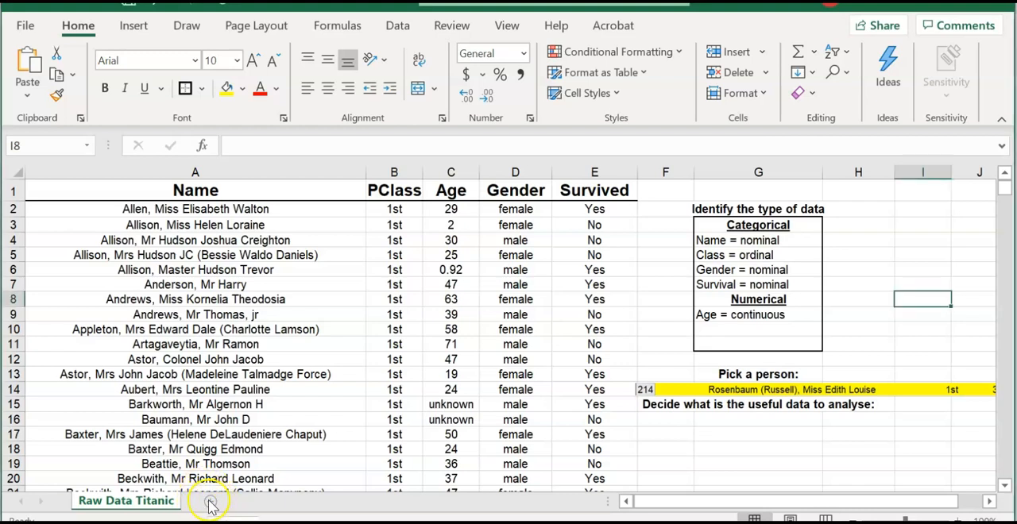
- Add a new worksheet and rename it "Data to analyse"
click(211, 503)
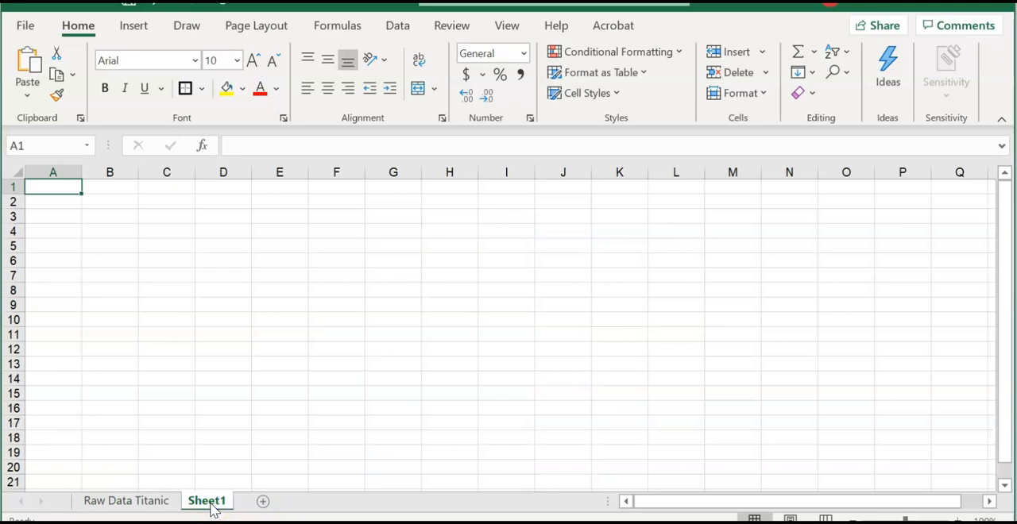
right_click(211, 509)
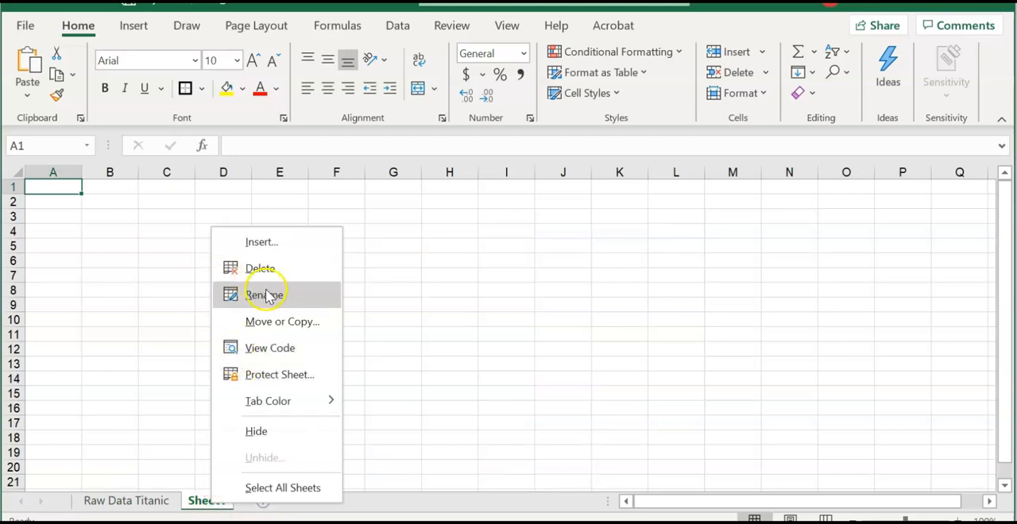
click(265, 292)
text(Data to analyse)
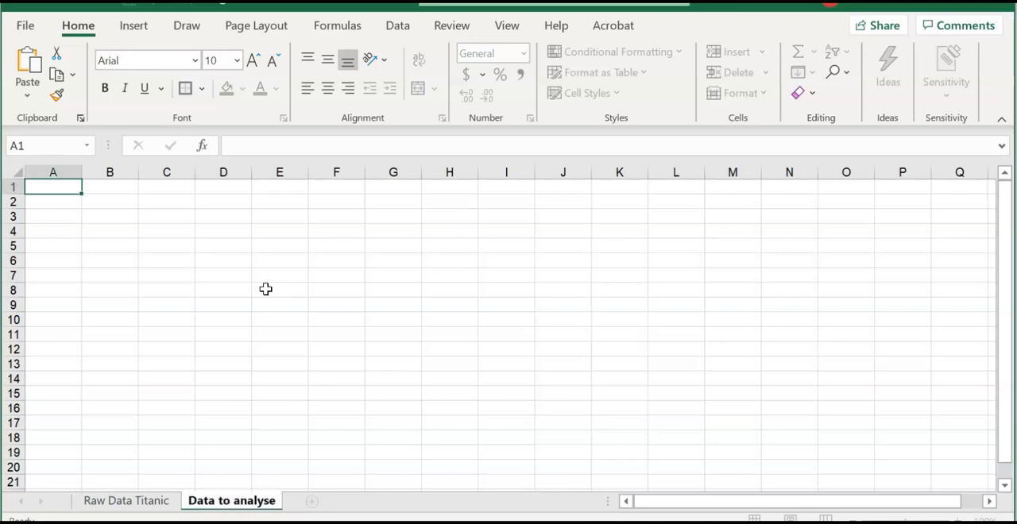
click(265, 289)
- Copy the PClass, Age, Gender and Survived columns from Raw Data Titanic into the Data to analyse sheet, starting at A1
click(130, 499)
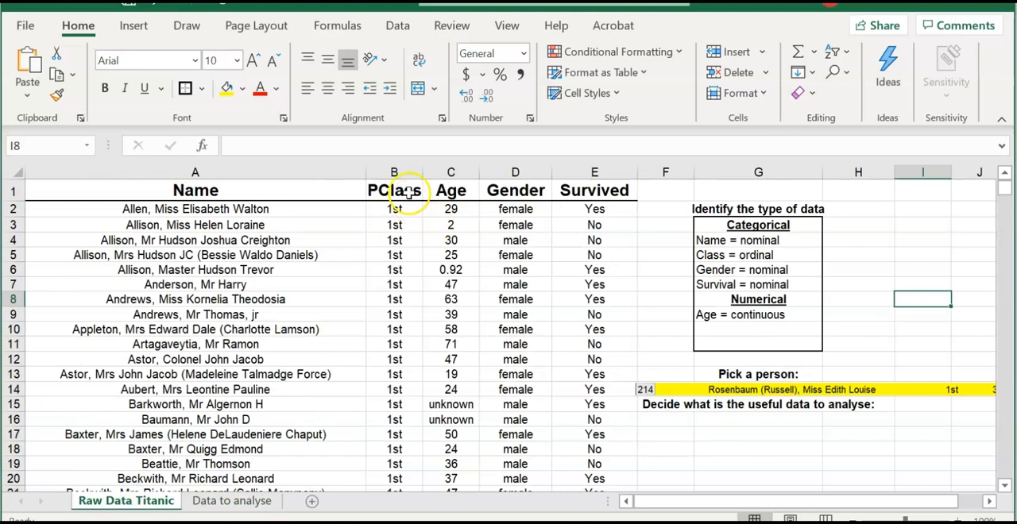
drag(412, 172, 584, 161)
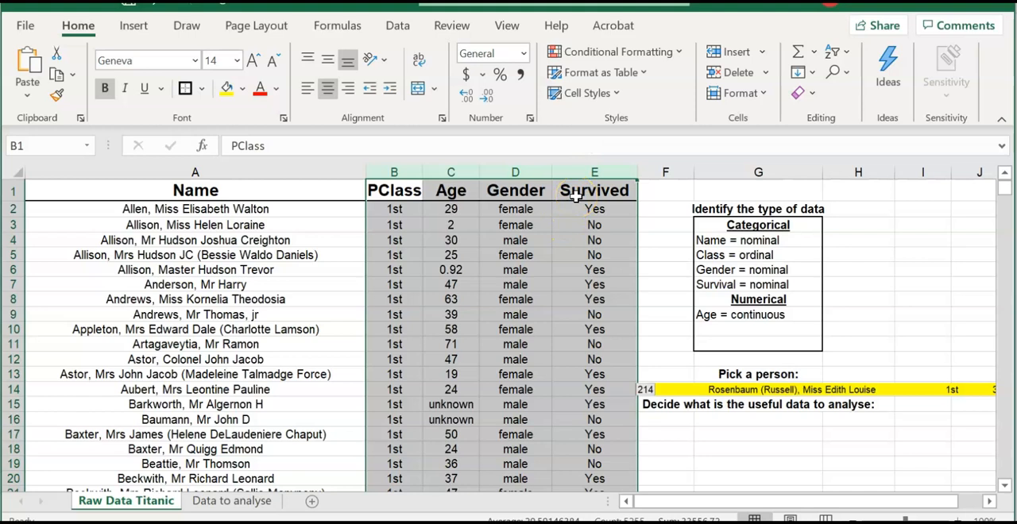
key(ctrl+c)
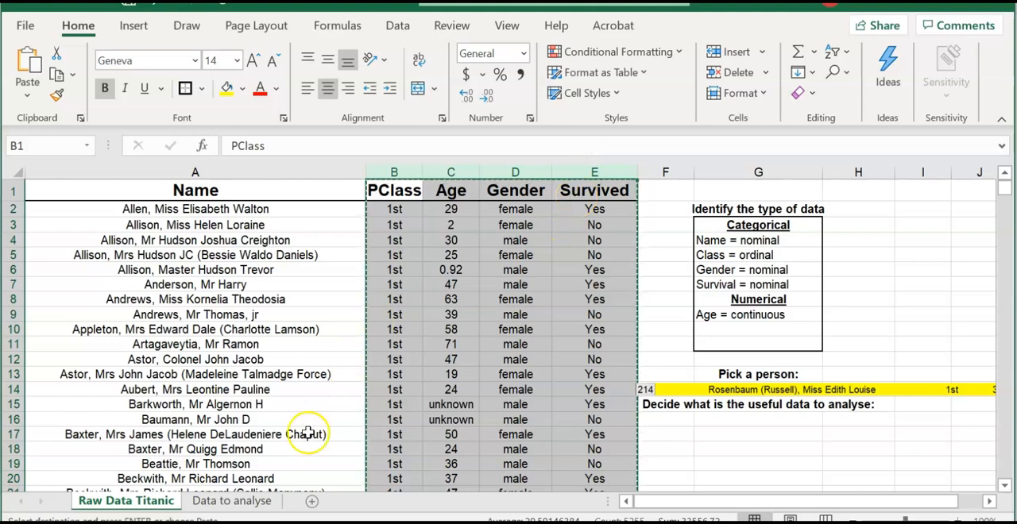
click(243, 502)
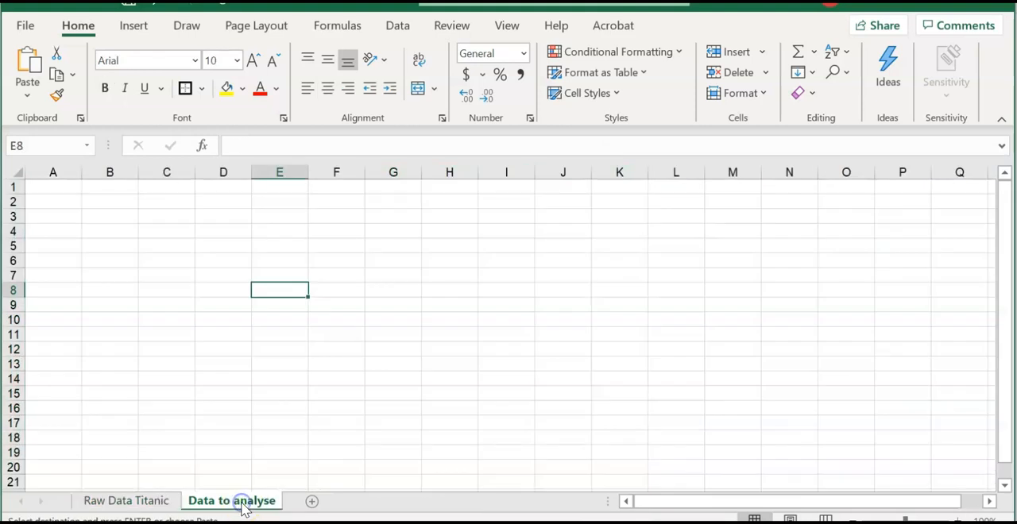
click(65, 193)
key(ctrl+v)
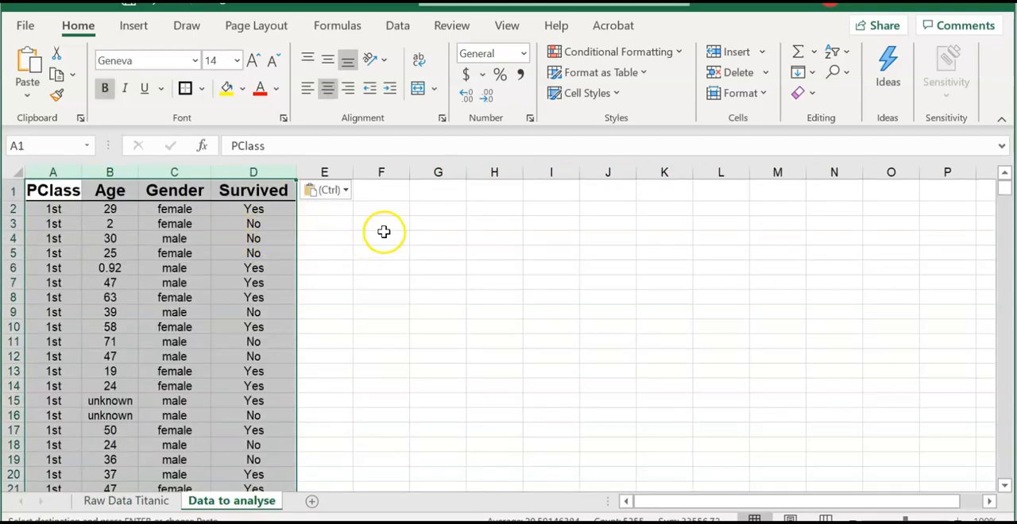
- Add two new worksheets and rename them "Categorical" and "Numerical"
click(420, 209)
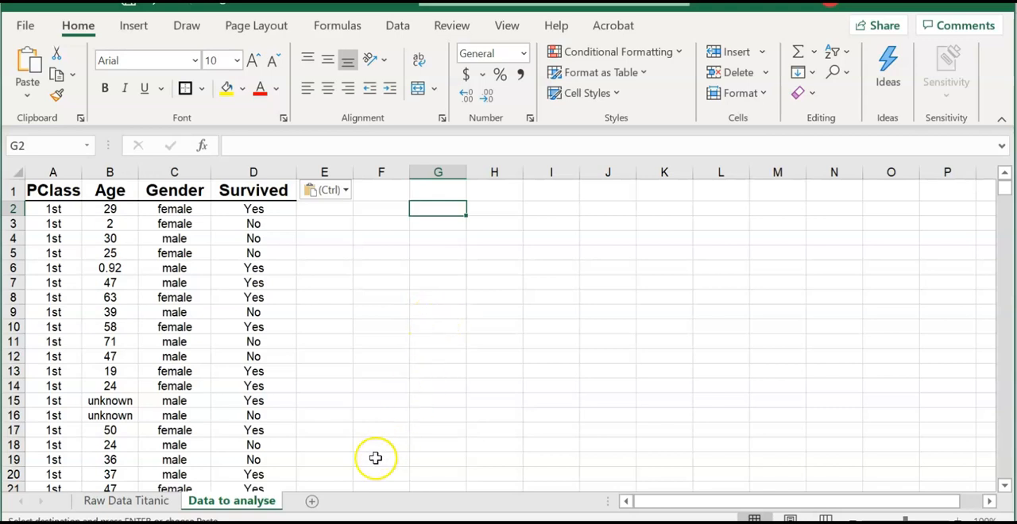
click(313, 503)
right_click(315, 504)
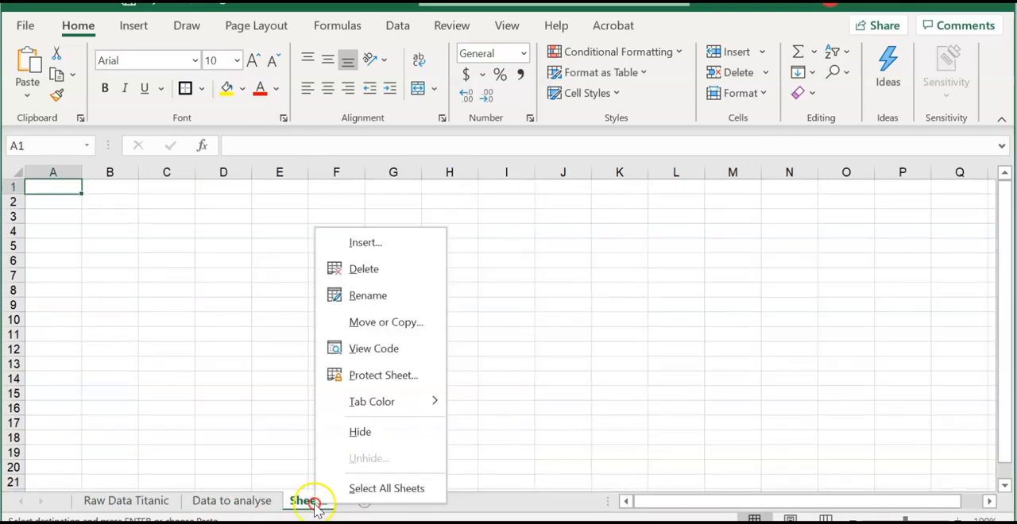
click(370, 295)
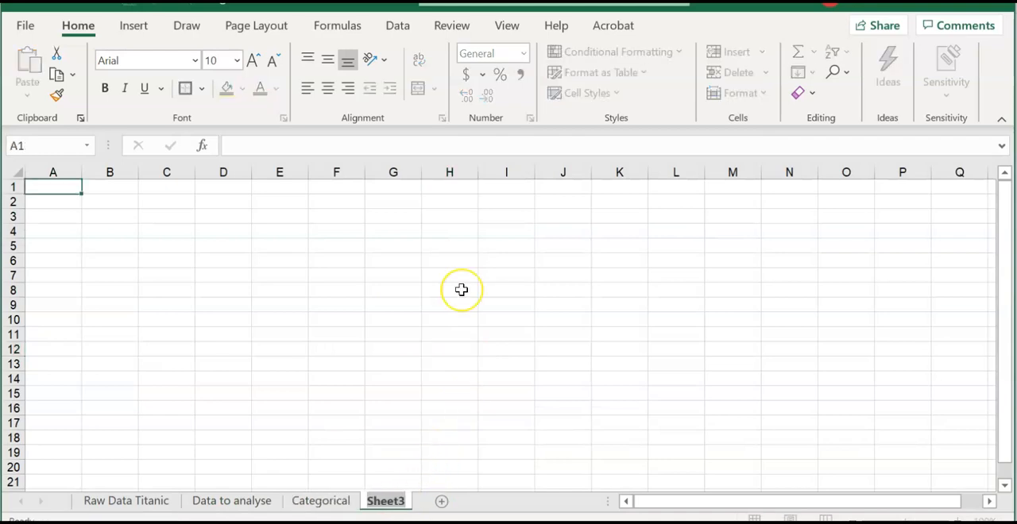
text(Numerical)
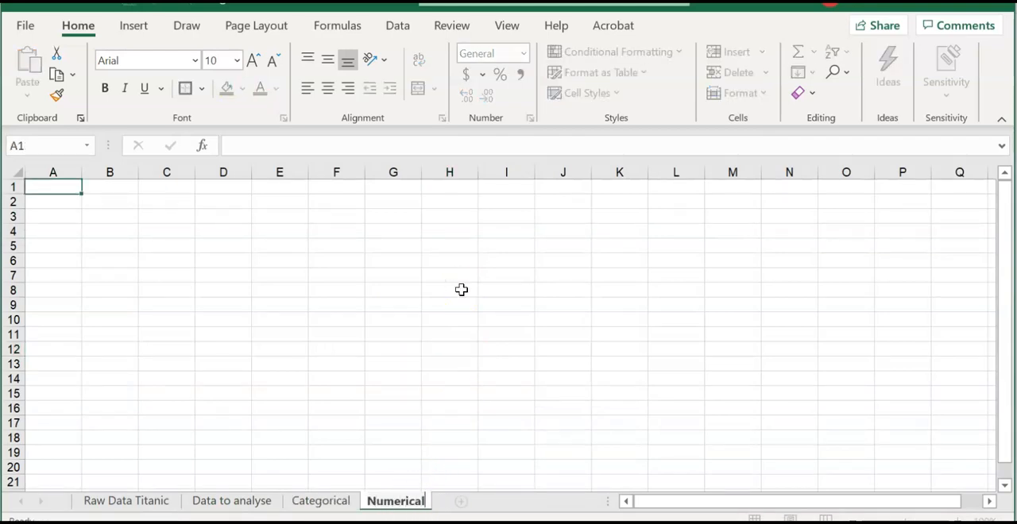
click(462, 290)
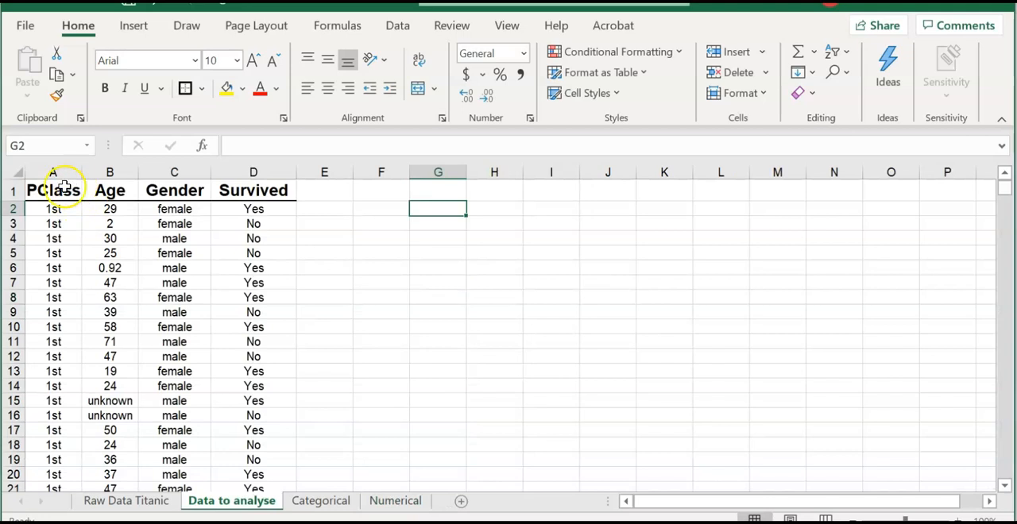
- Copy the PClass, Gender and Survived columns from the Data to analyse sheet into the Categorical sheet, starting at A1
click(64, 172)
ctrl+click(161, 171)
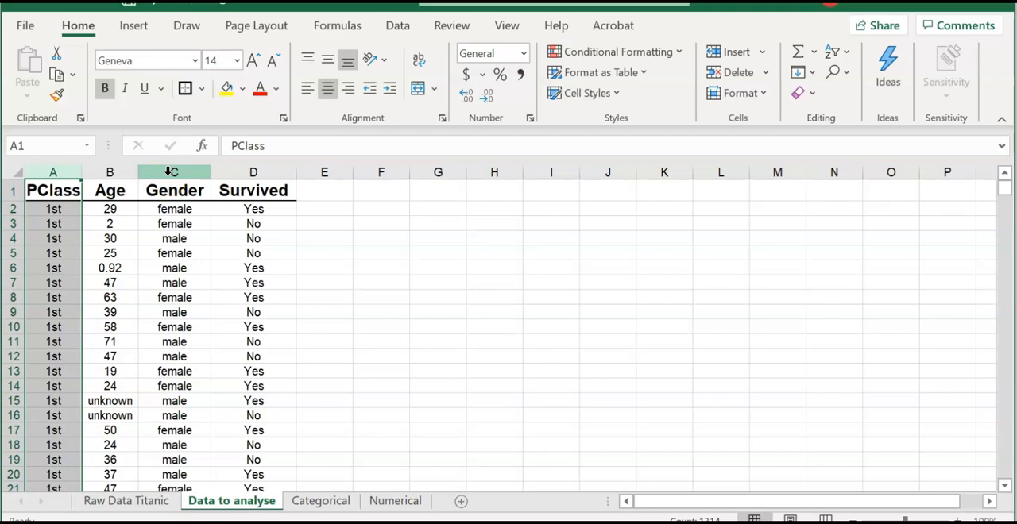
ctrl+click(243, 172)
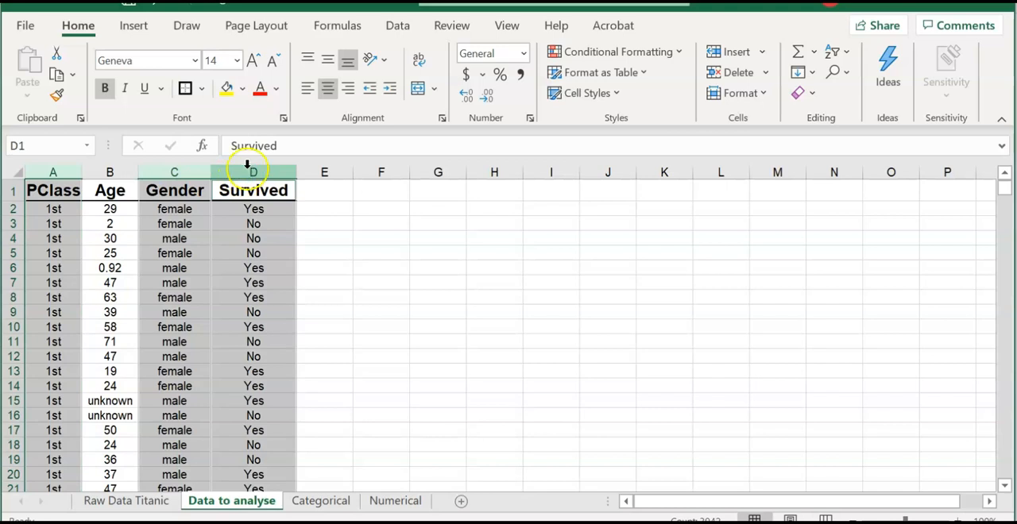
right_click(246, 171)
click(274, 211)
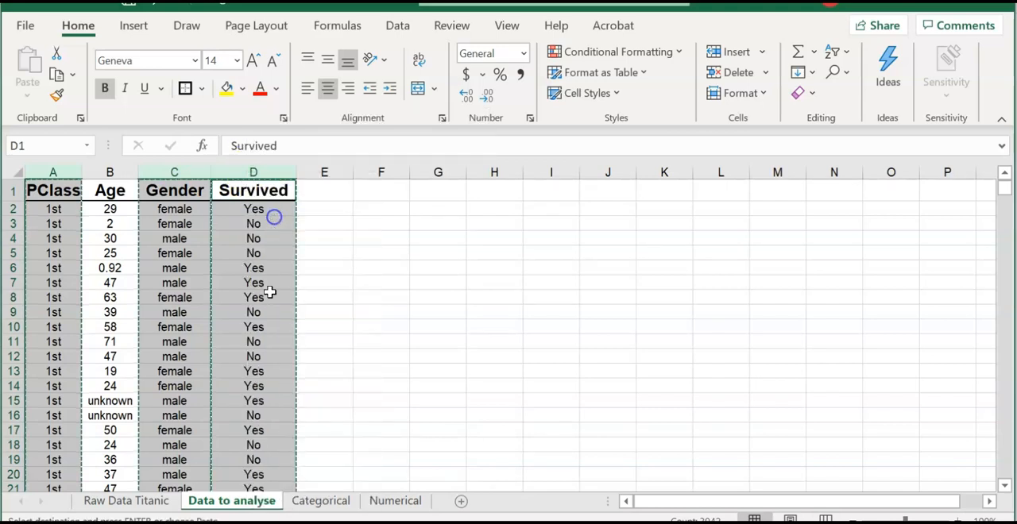
click(321, 502)
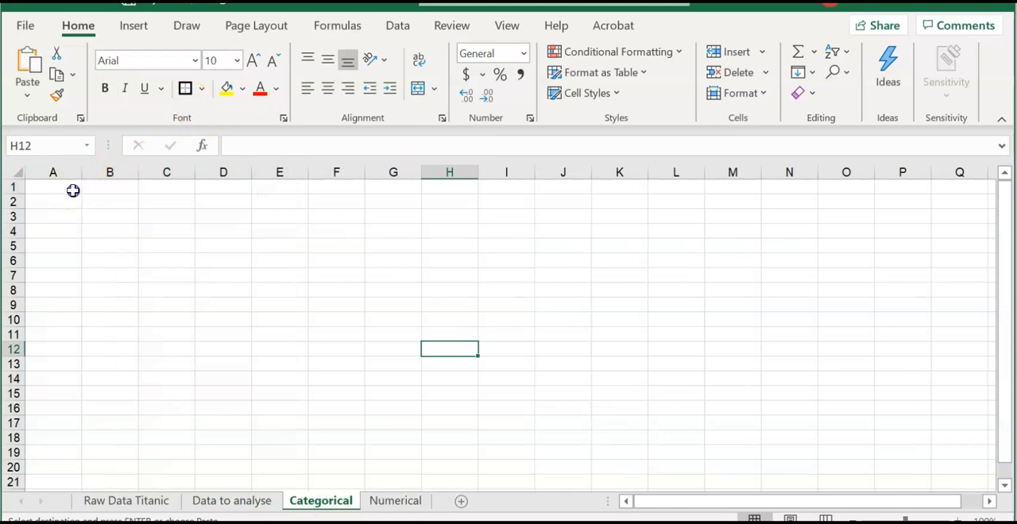
click(72, 191)
key(ctrl+v)
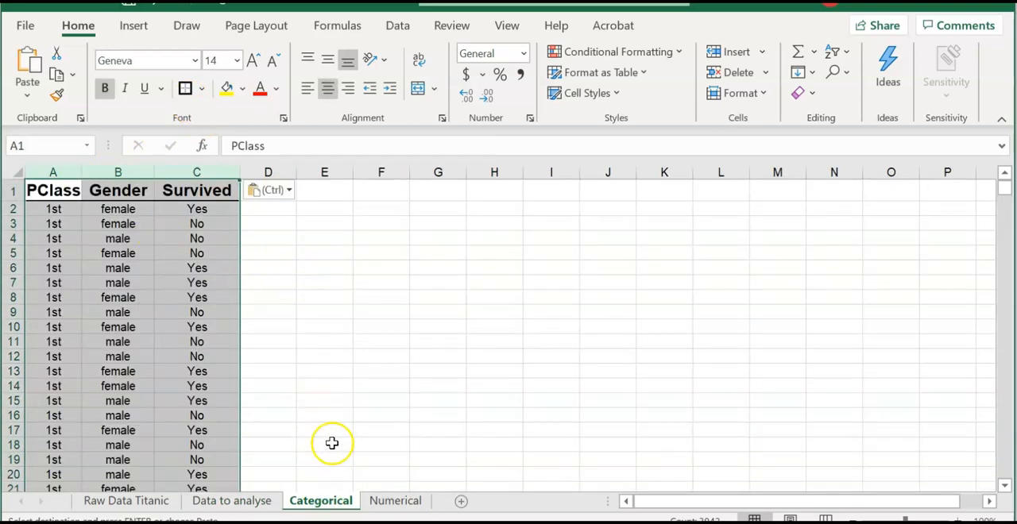
- Copy the Age and Survived columns from the Data to analyse sheet into the Numerical sheet, starting at A1
click(235, 502)
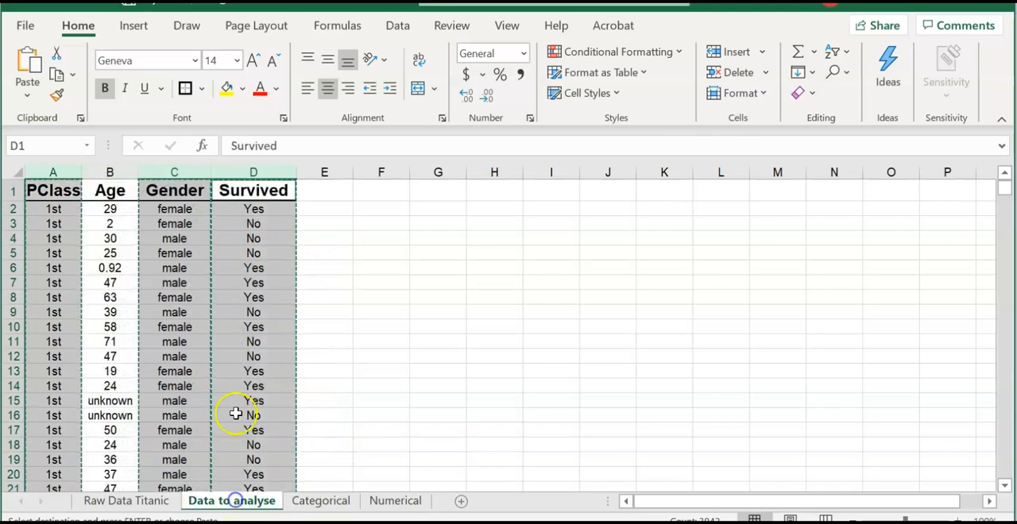
click(393, 208)
click(109, 172)
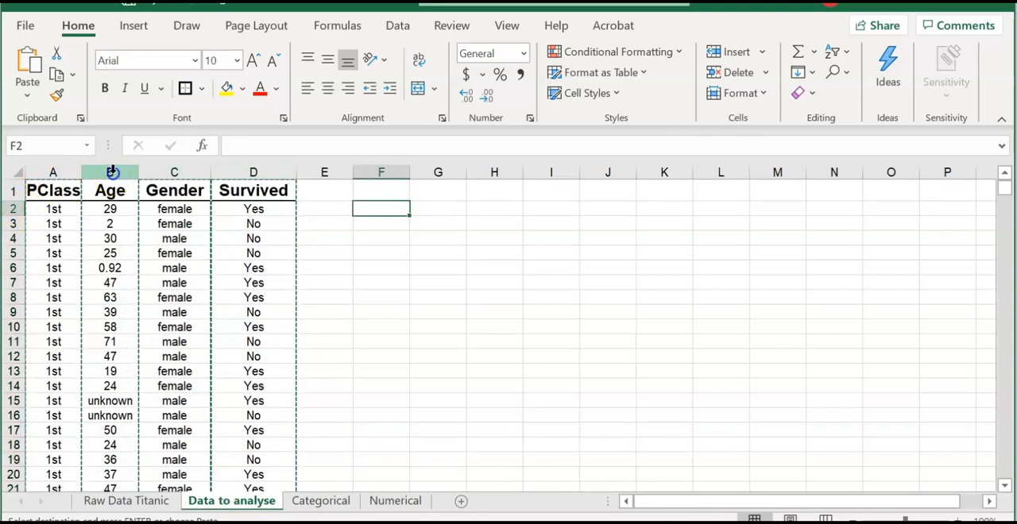
ctrl+click(265, 171)
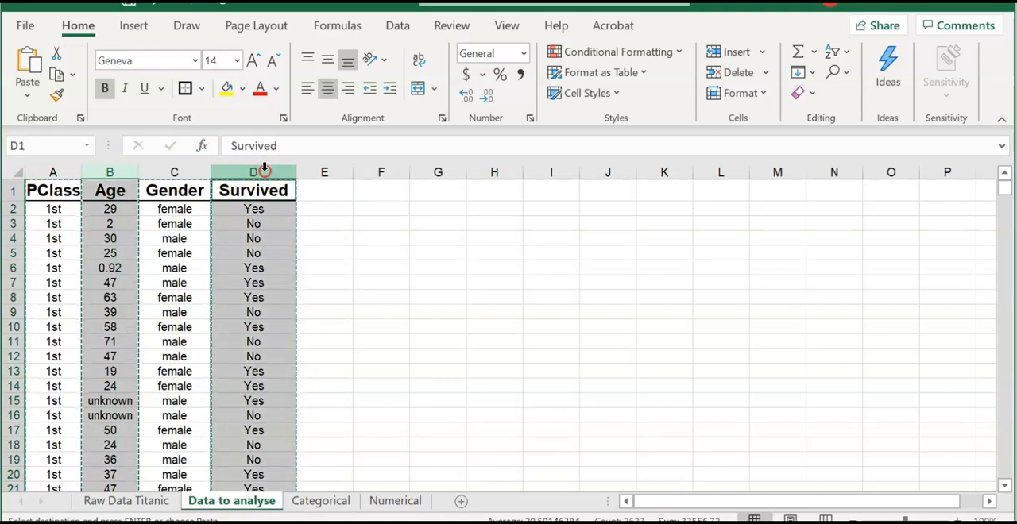
right_click(265, 168)
click(320, 219)
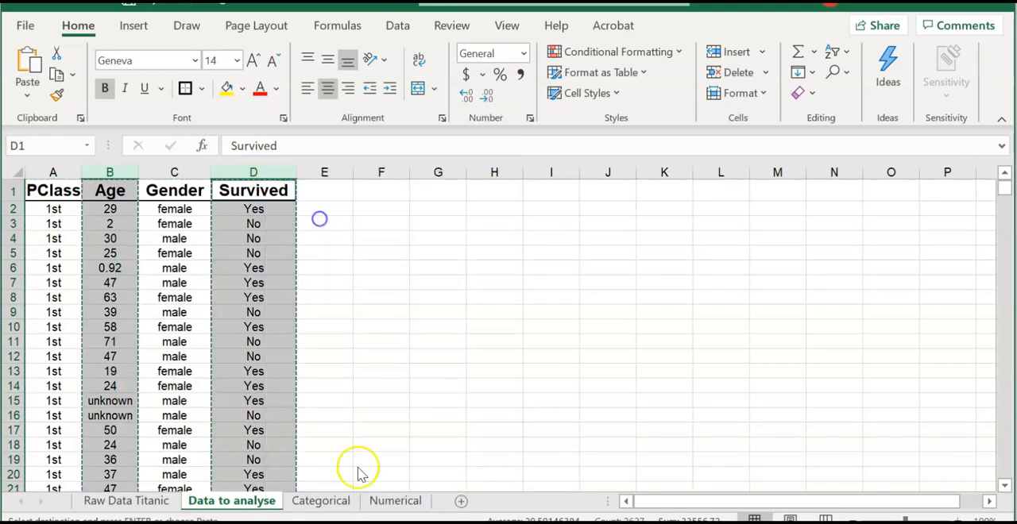
click(395, 500)
click(62, 186)
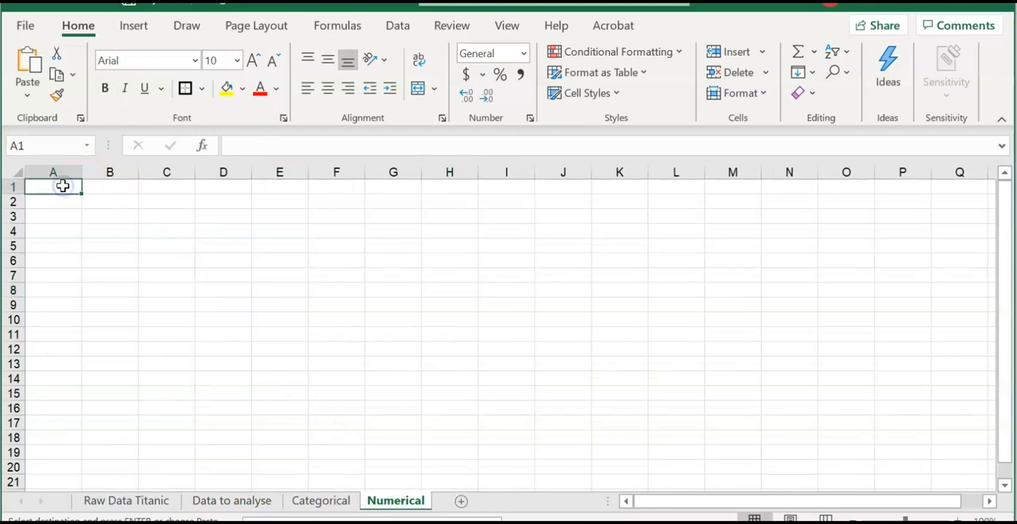
key(ctrl+v)
- Start a custom sort of the Categorical sheet's data with Survived as the first sort column
key(ctrl+Page_Up)
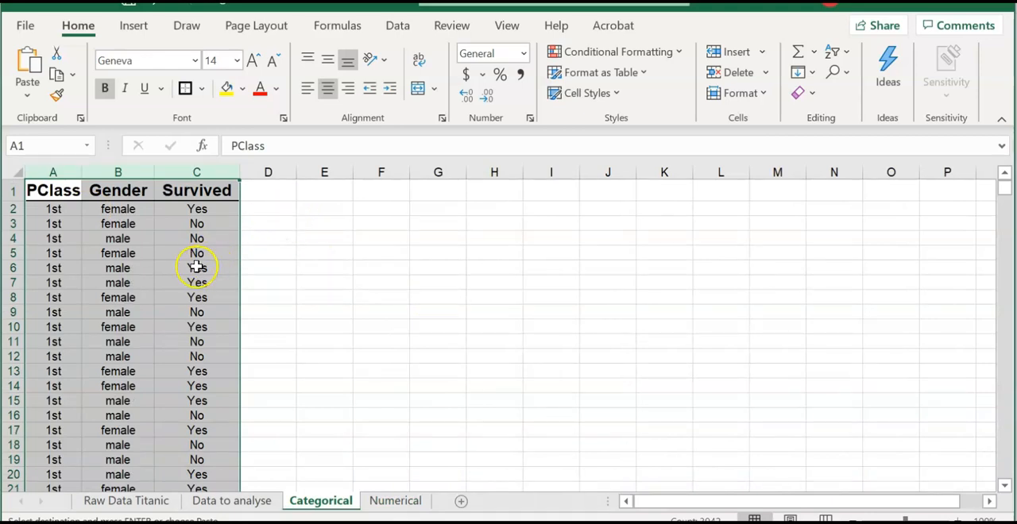
scroll(154, 264, down, 20)
scroll(159, 261, down, 20)
scroll(161, 263, down, 13)
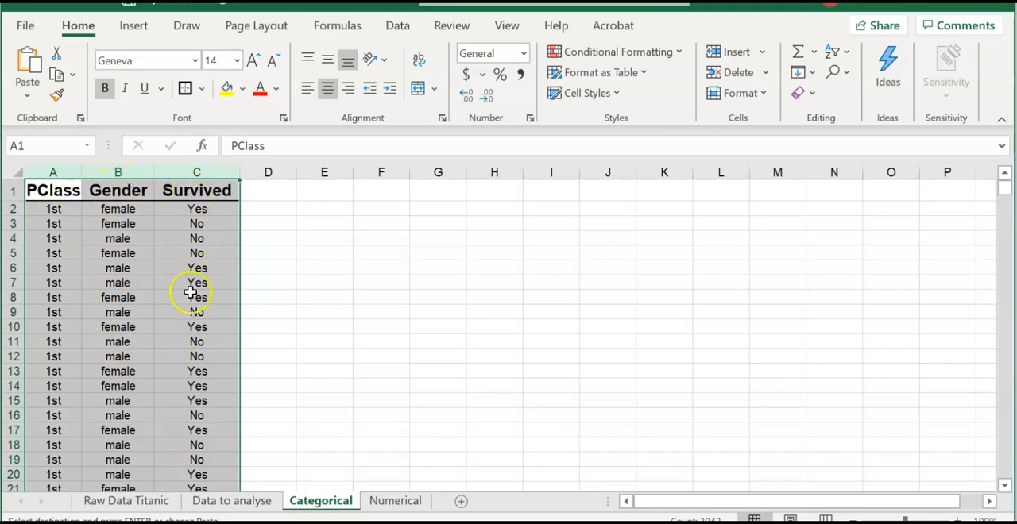
click(836, 53)
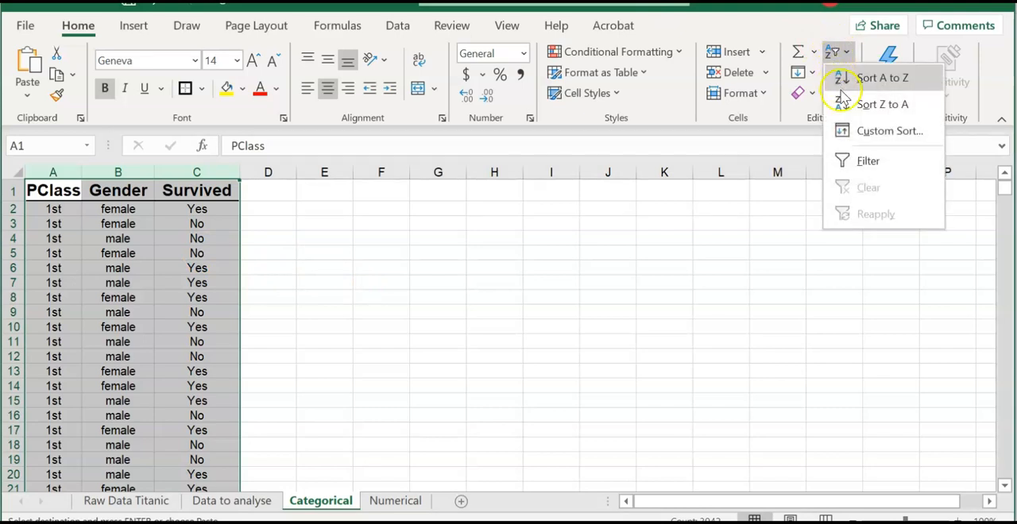
click(885, 131)
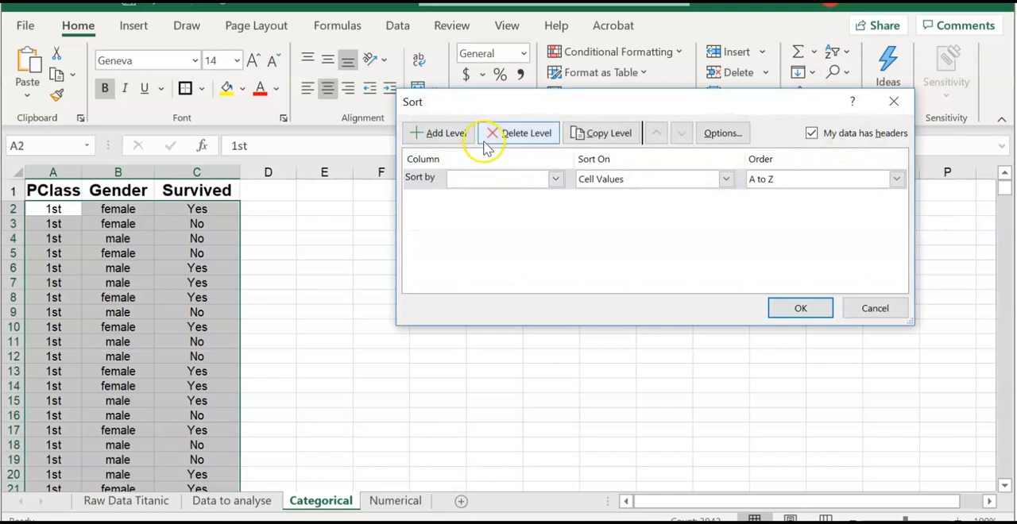
click(554, 180)
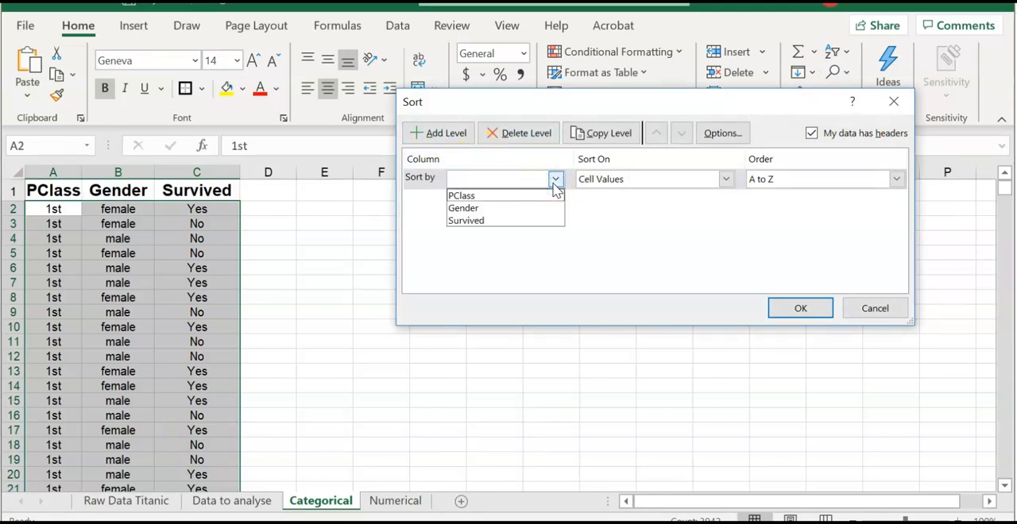
click(530, 222)
click(529, 221)
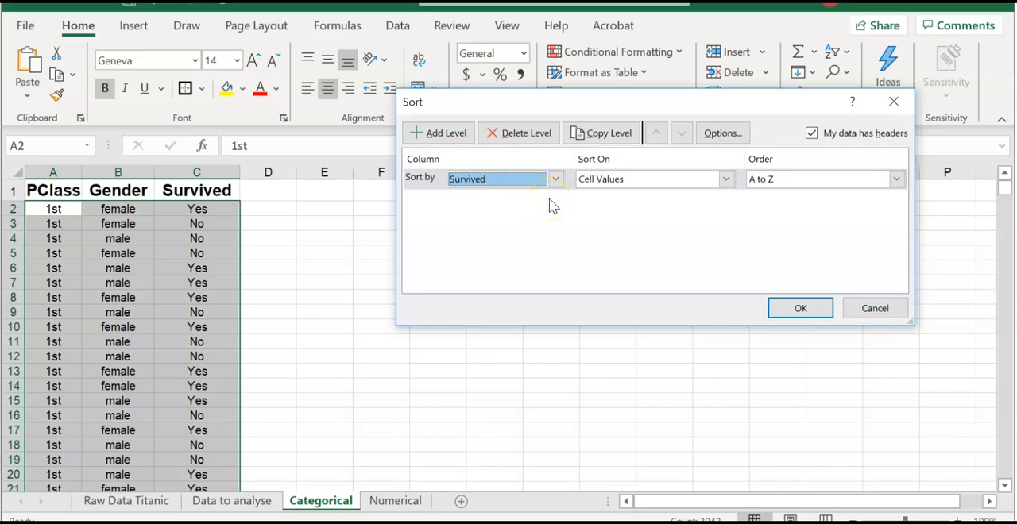
- Add Gender and PClass as the second and third sort levels, both A to Z, and apply the sort
click(450, 136)
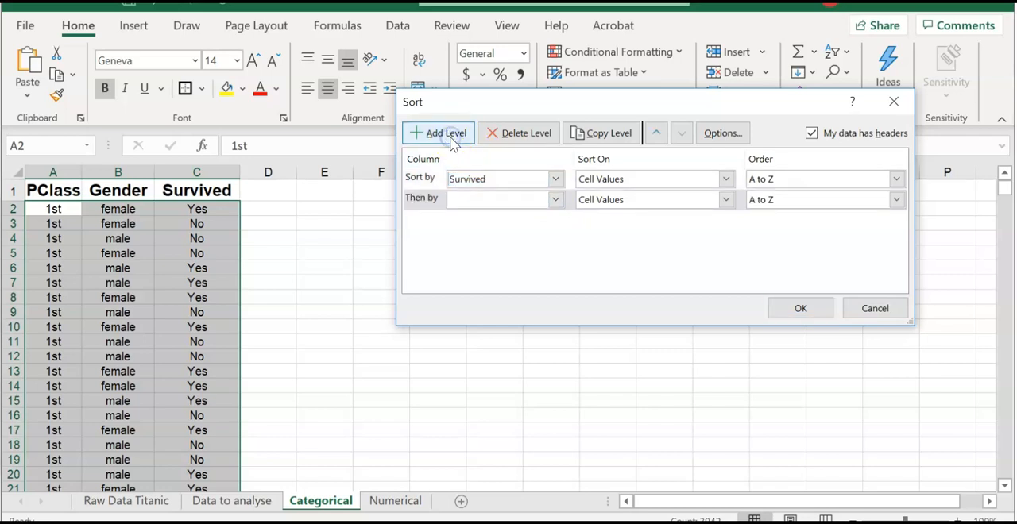
click(556, 200)
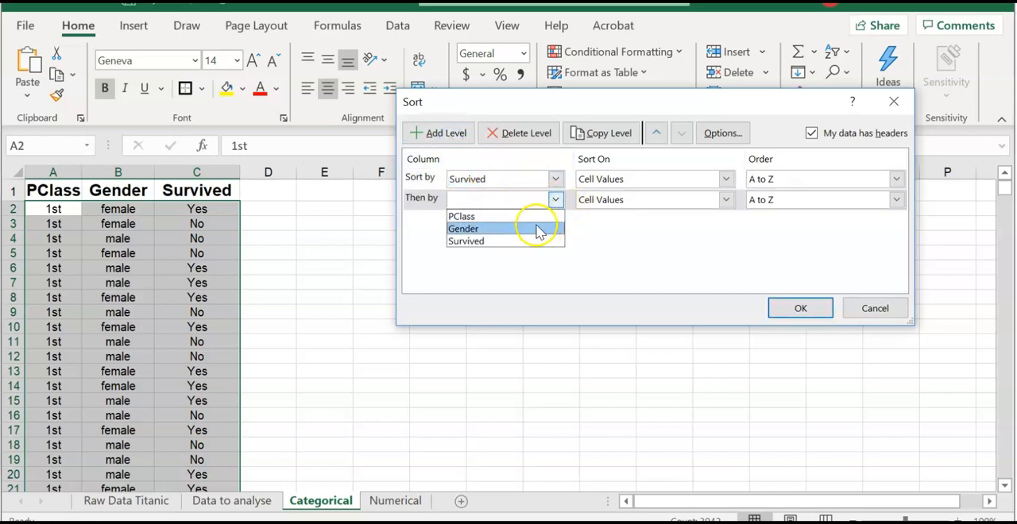
click(536, 228)
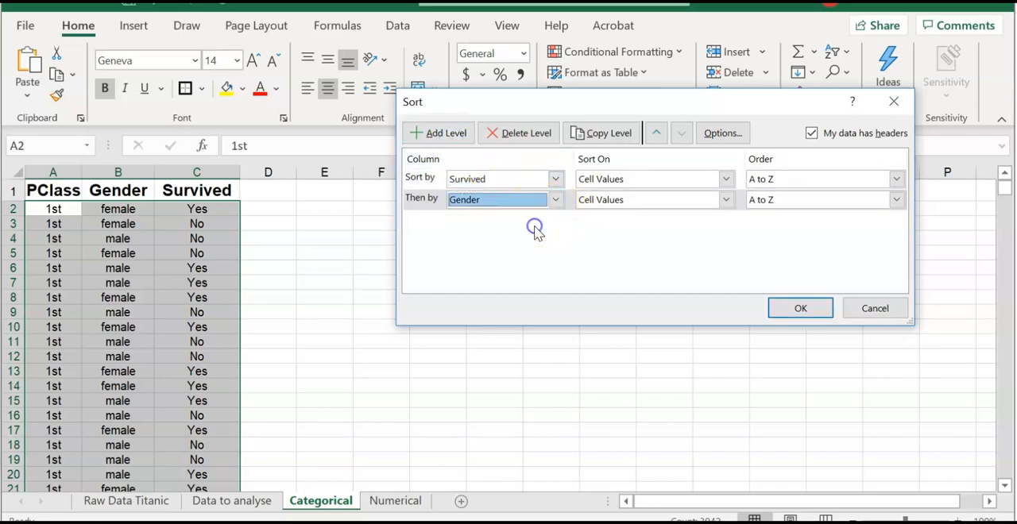
click(431, 134)
click(556, 221)
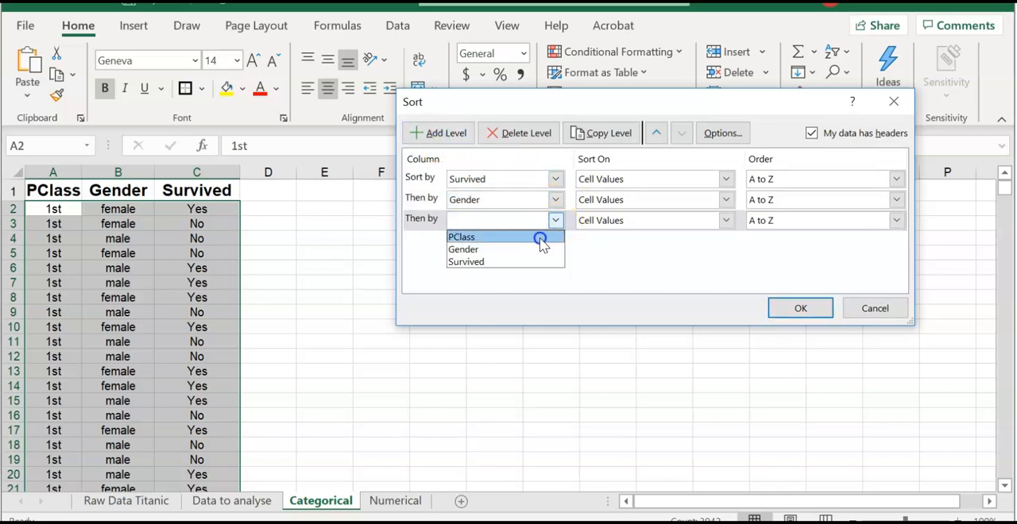
click(539, 237)
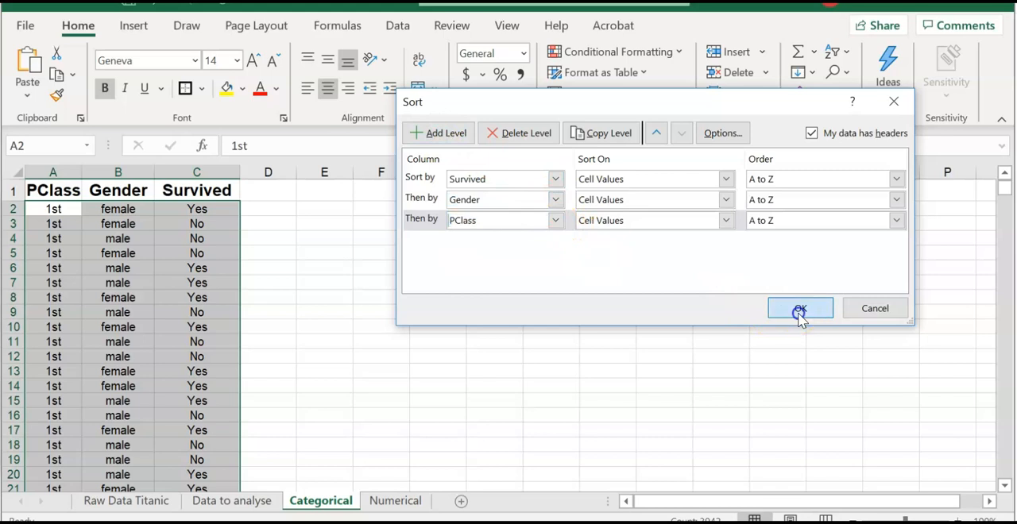
click(800, 310)
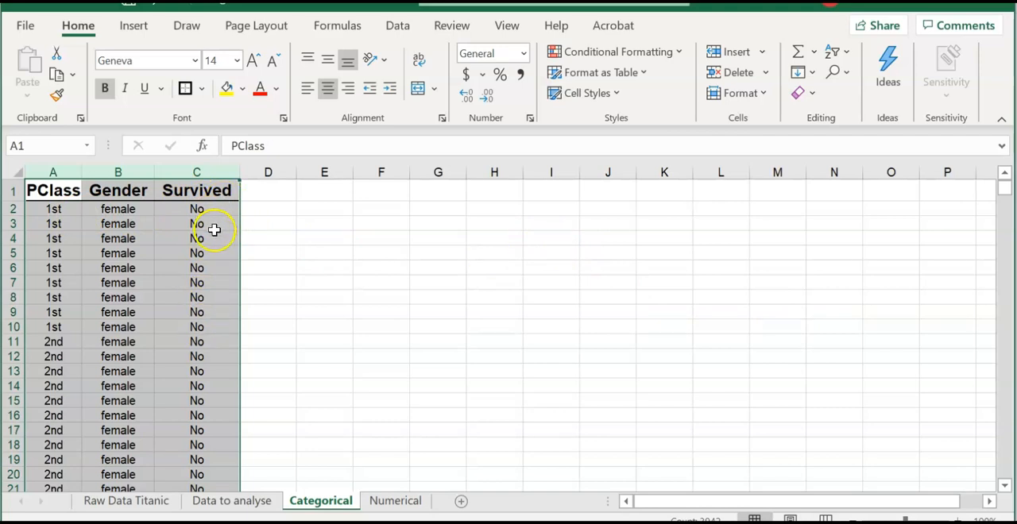
- Re-sort the Categorical data by Survived, PClass and Gender by changing the second level to PClass and the third to Gender
scroll(214, 238, down, 20)
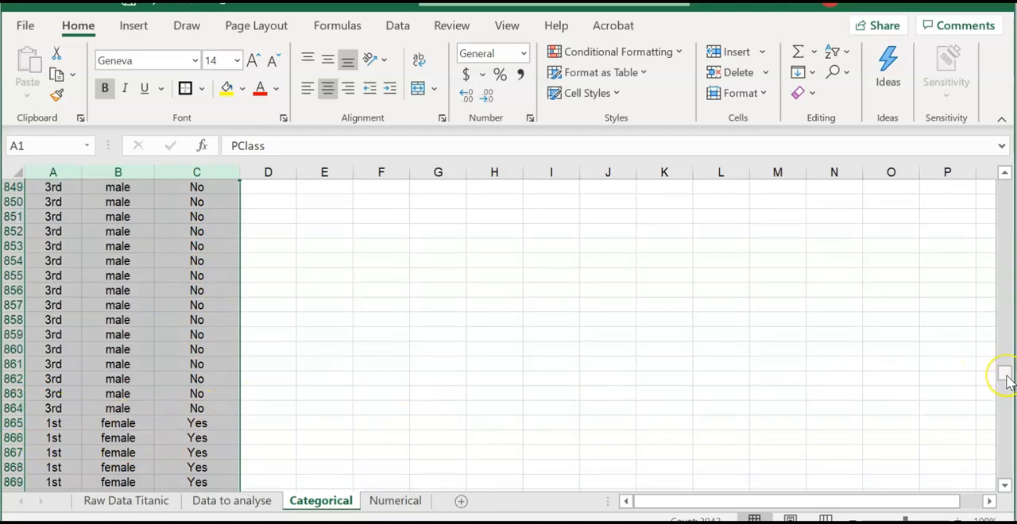
drag(1004, 379, 1004, 187)
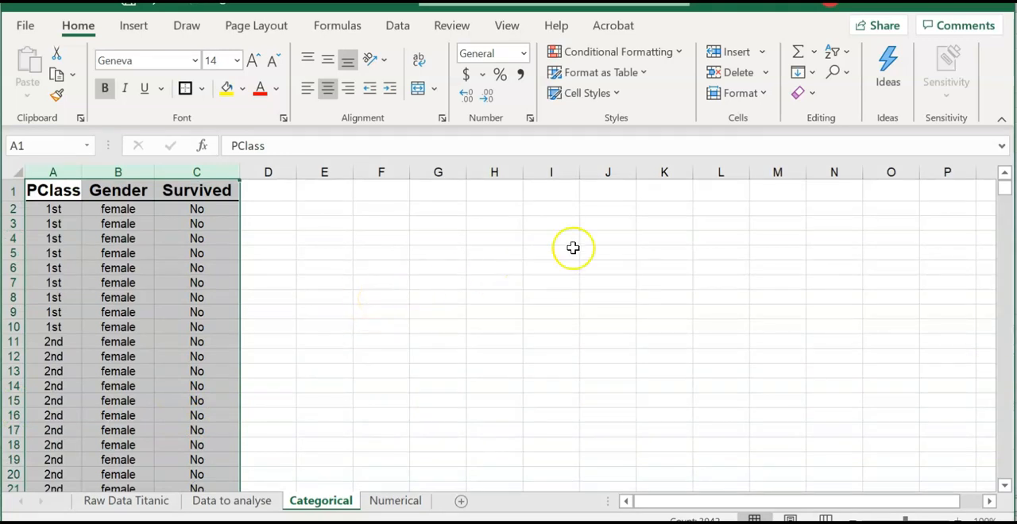
click(836, 60)
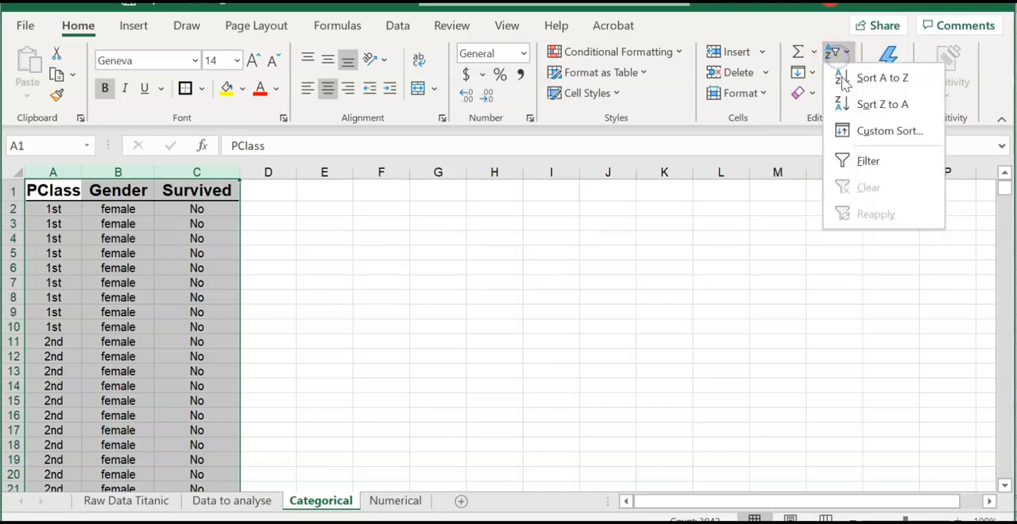
click(878, 129)
click(555, 200)
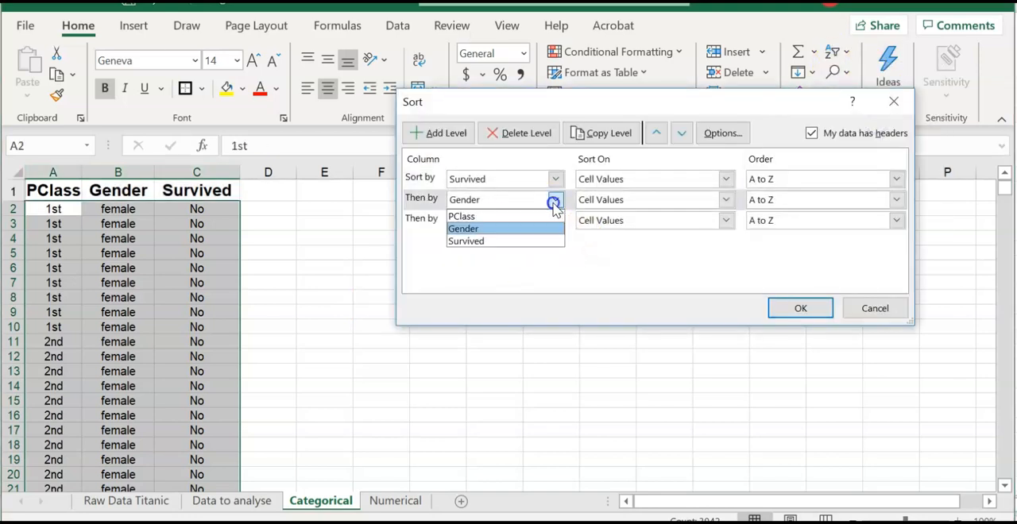
click(544, 217)
click(554, 220)
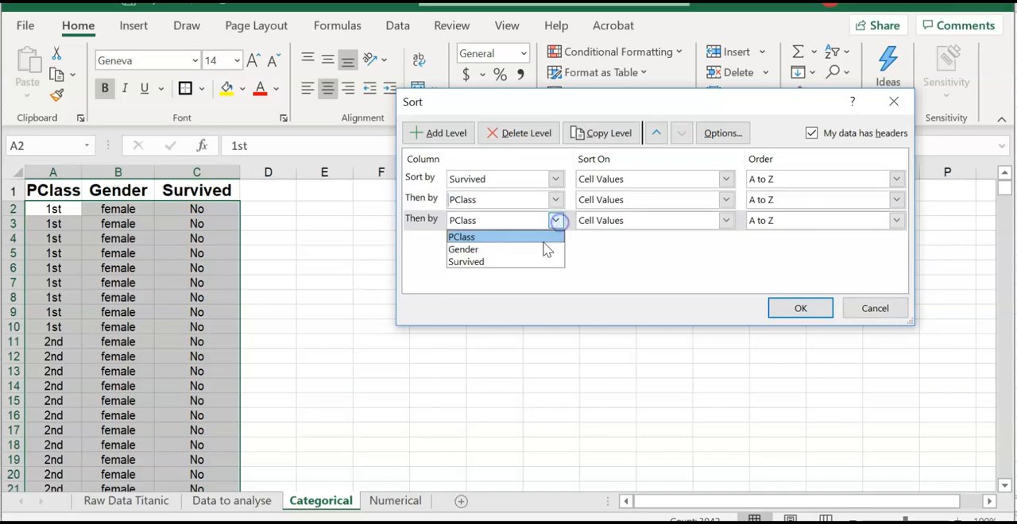
click(540, 248)
click(789, 313)
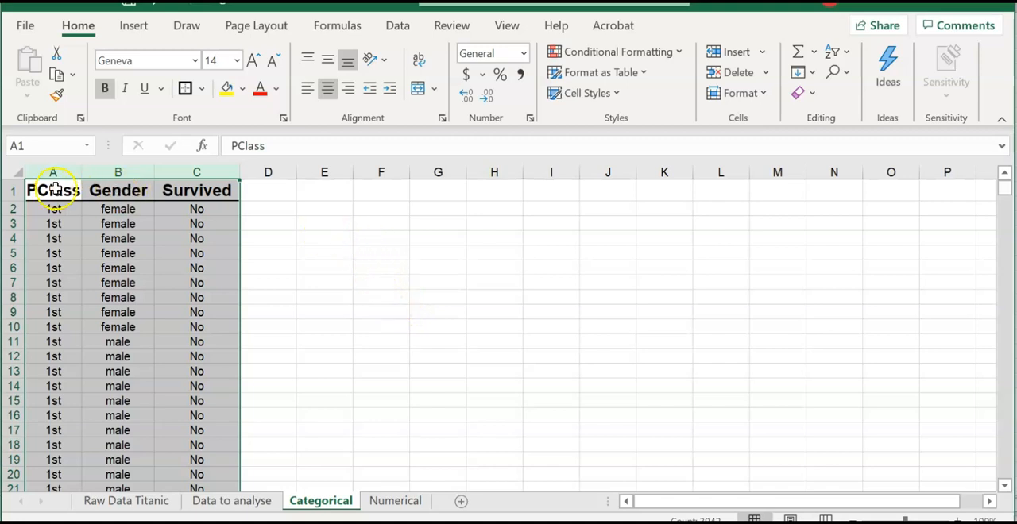
- Insert a PivotChart and PivotTable on a new worksheet from the Categorical range A1:C1314
click(53, 189)
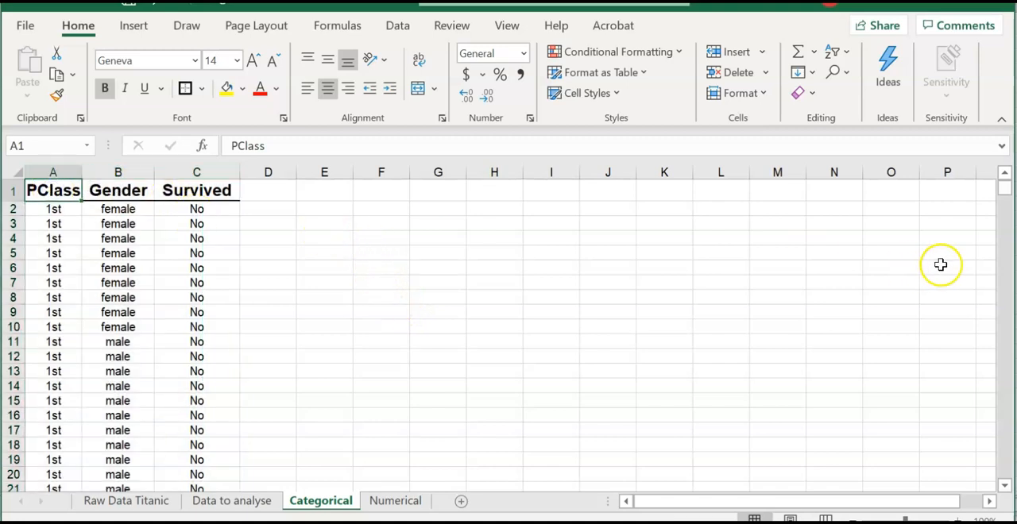
drag(1003, 197, 1002, 199)
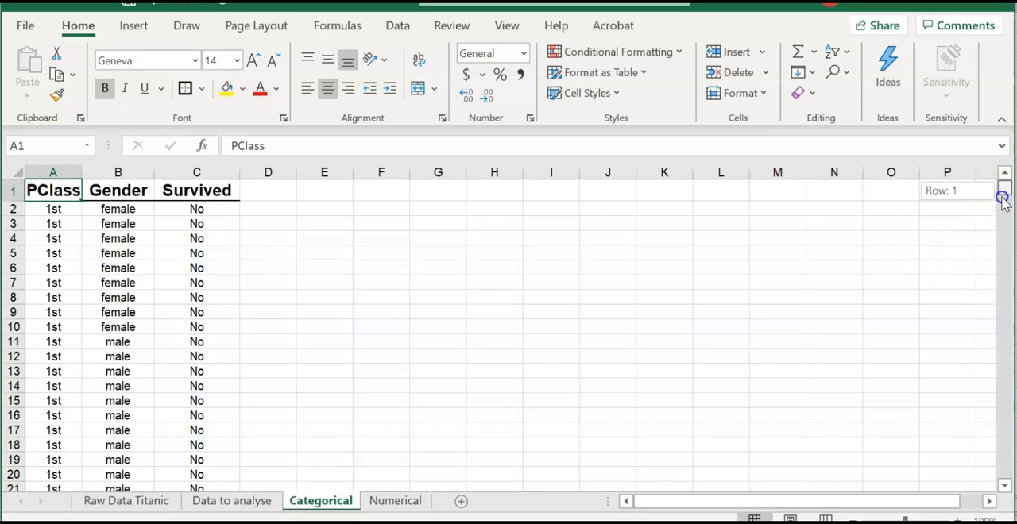
drag(1003, 231, 1003, 477)
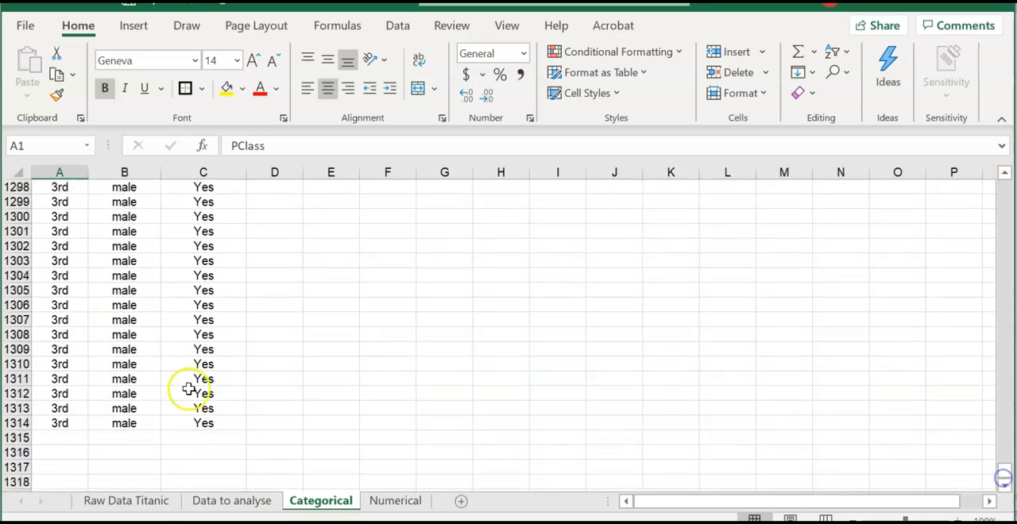
shift+click(201, 422)
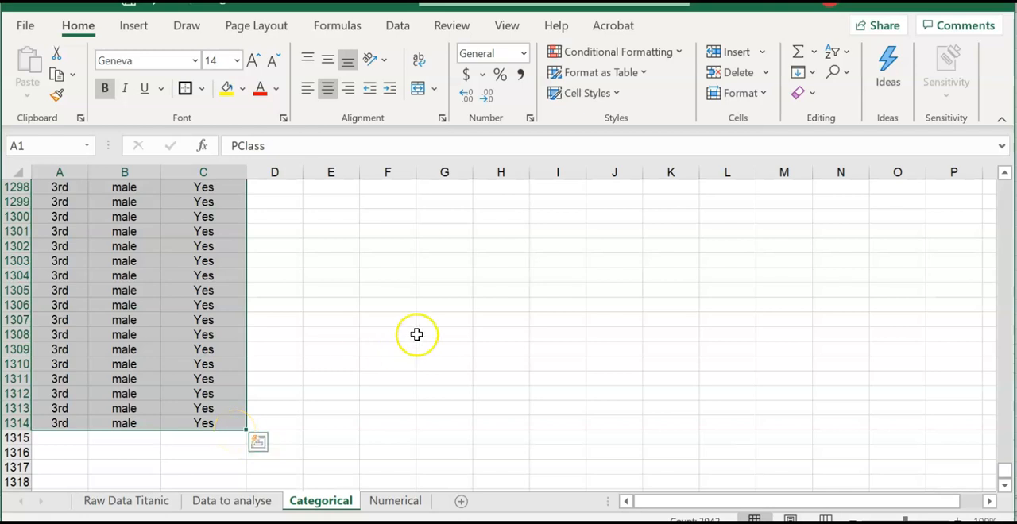
click(135, 26)
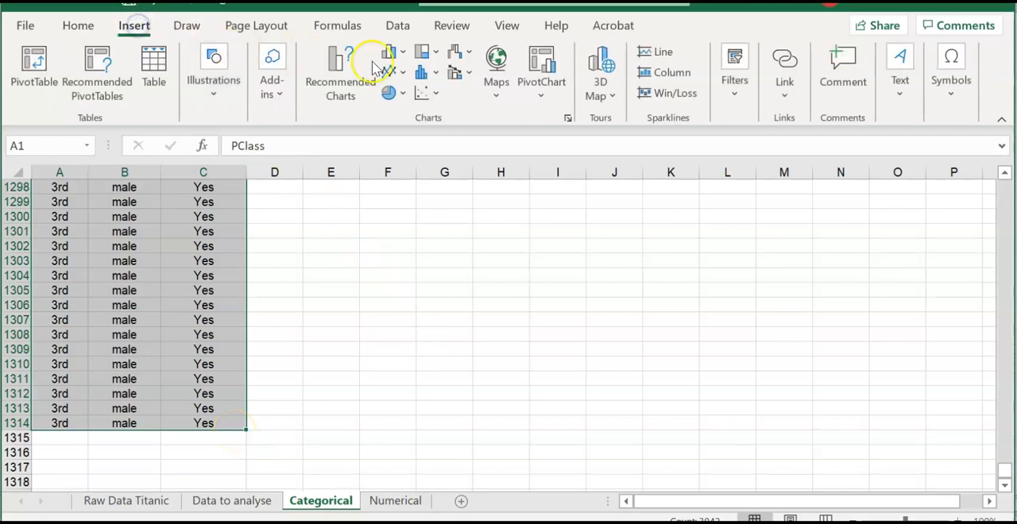
click(552, 91)
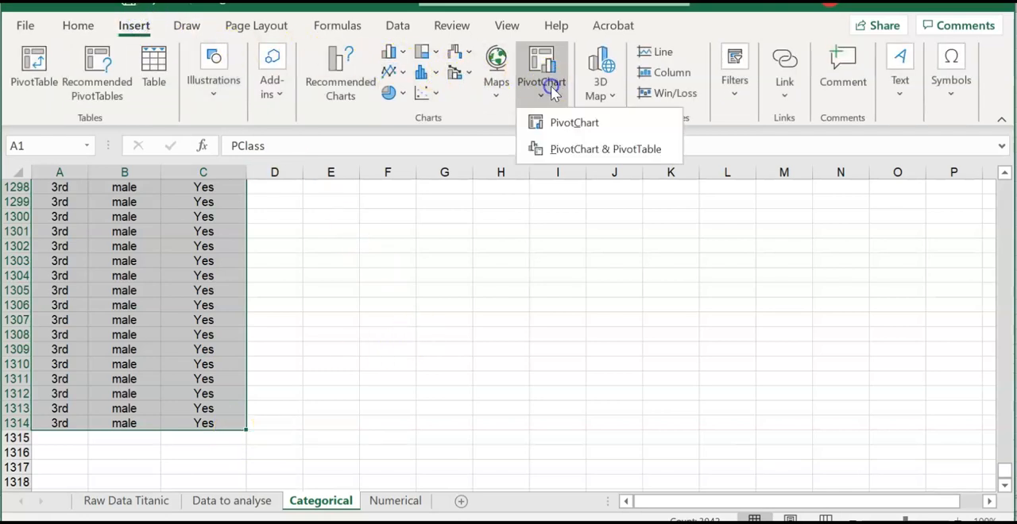
click(585, 151)
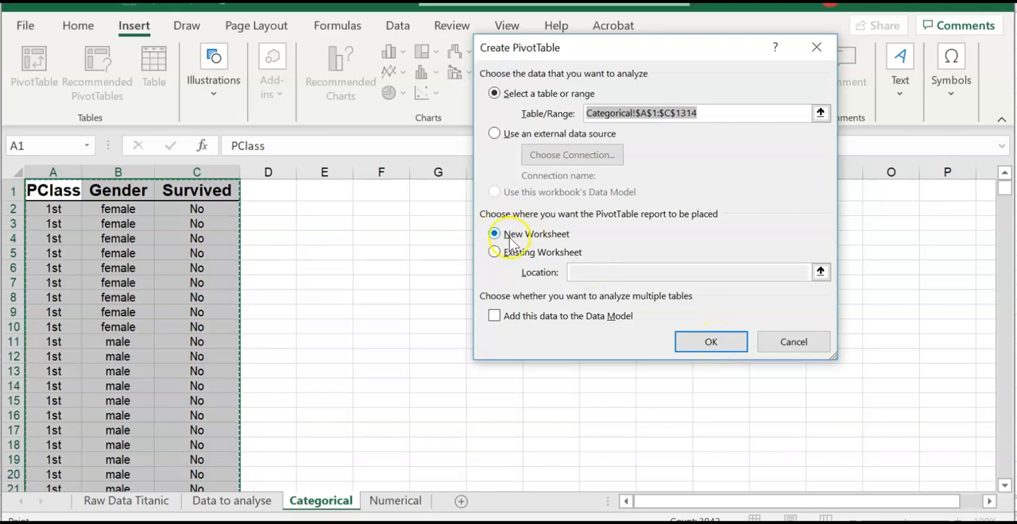
click(707, 341)
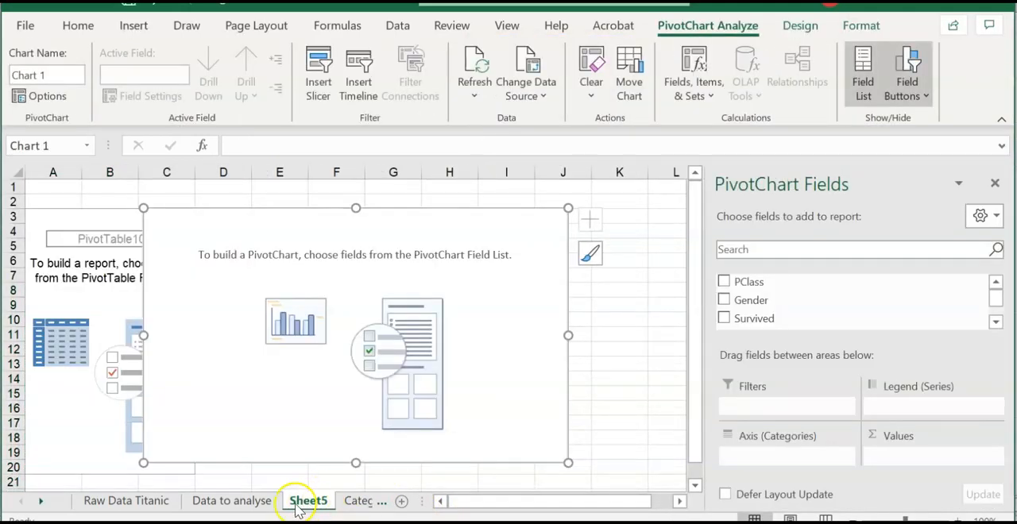
- Rename the new pivot worksheet as Totals and move the empty chart clear of the PivotTable placeholder
right_click(311, 507)
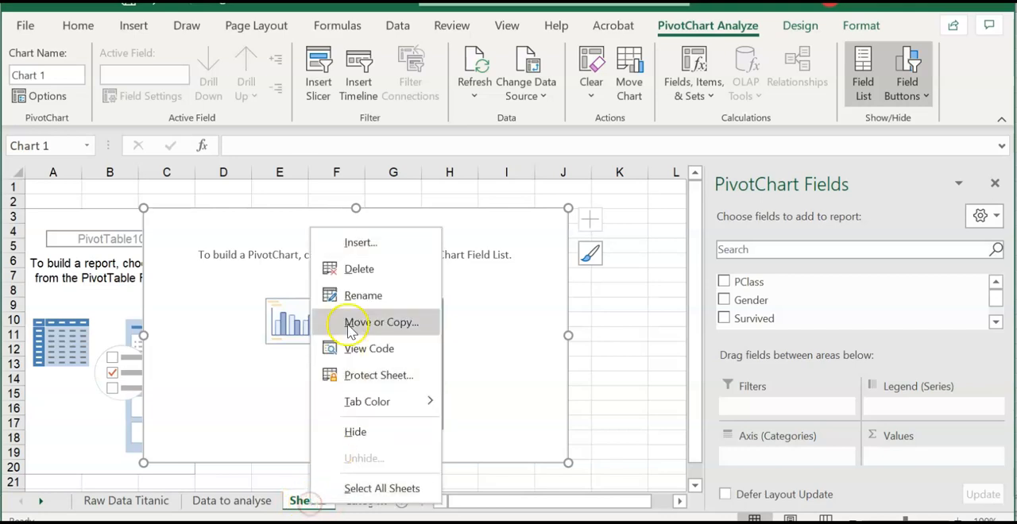
click(355, 293)
text(Totals)
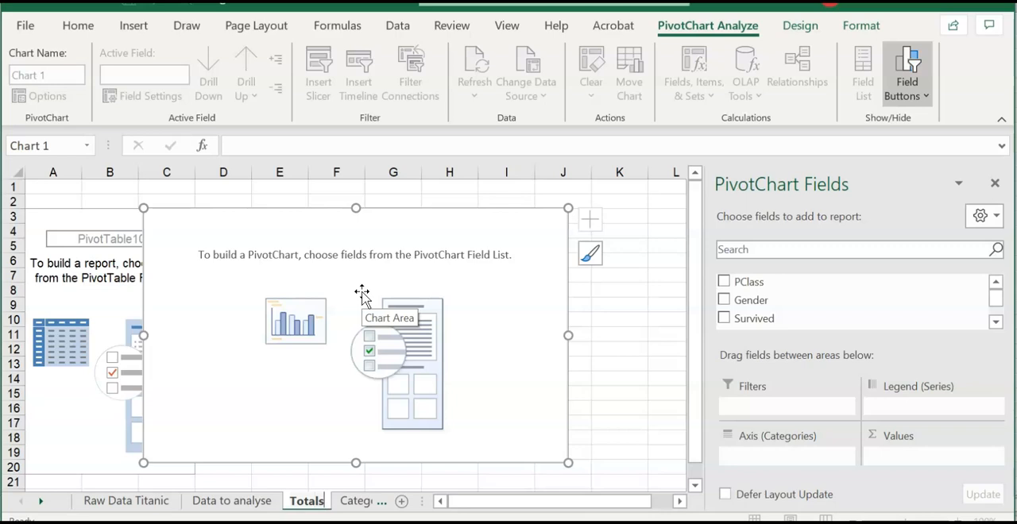
drag(357, 220, 421, 209)
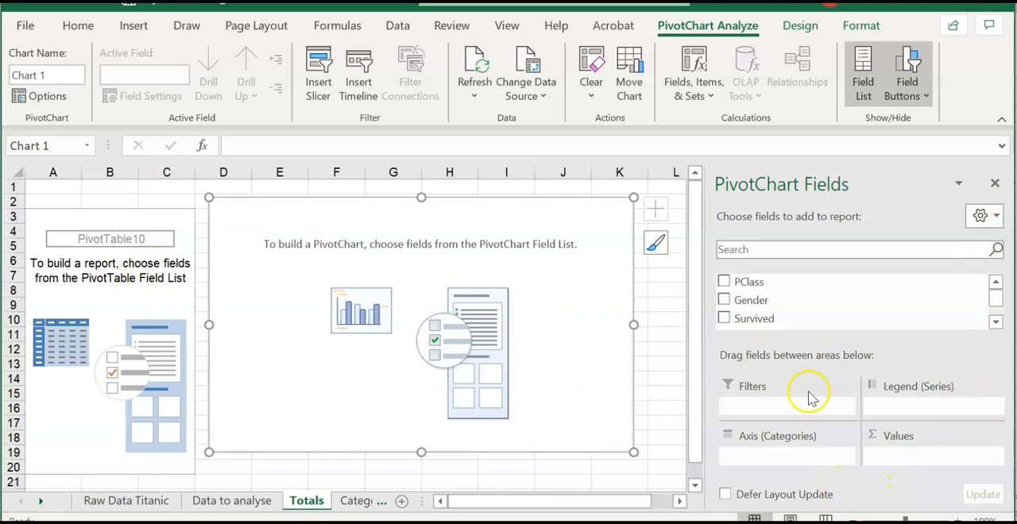
- Set Survived as both the legend series and the counted value, with Gender as the axis category
drag(739, 319, 874, 408)
drag(775, 320, 917, 451)
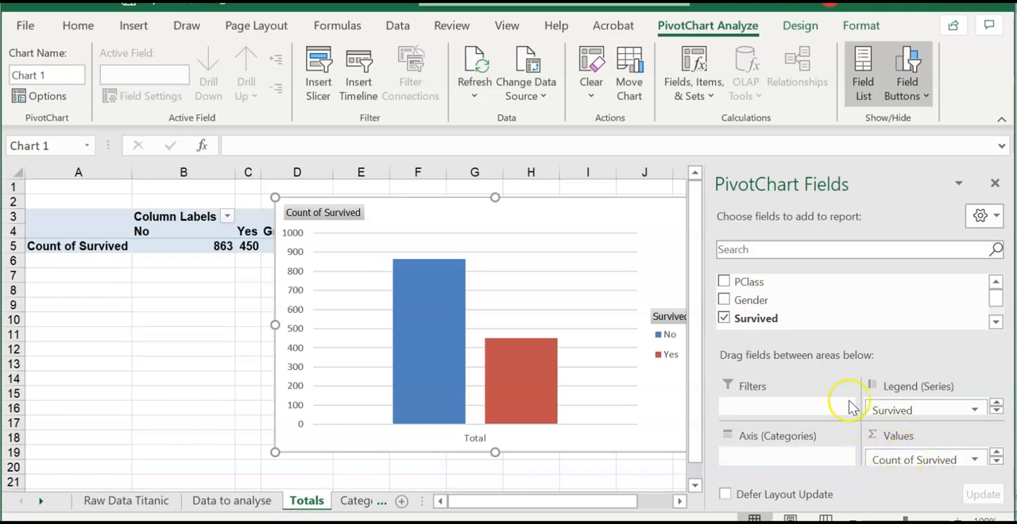
drag(780, 302, 806, 472)
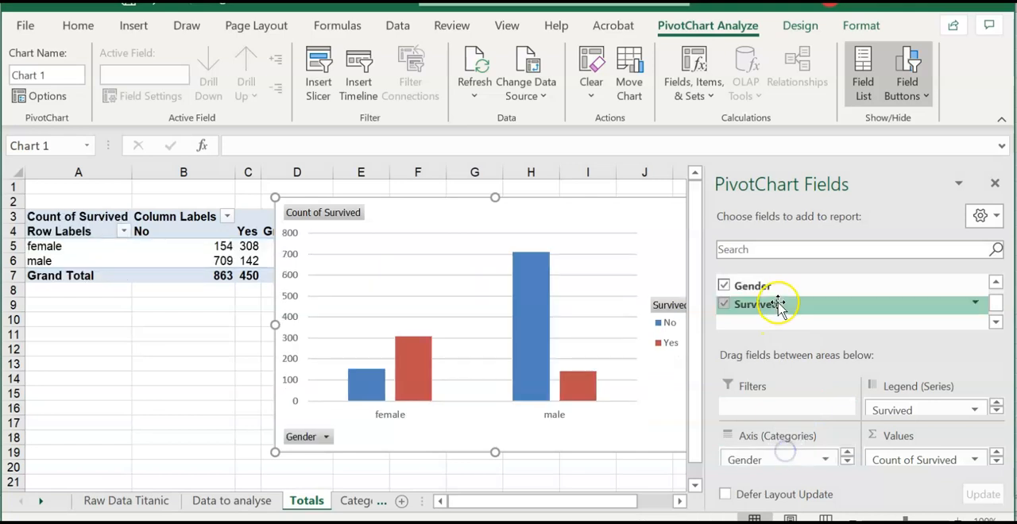
- Add PClass to the chart's axis categories and order it beneath Gender
scroll(908, 294, up, 1)
drag(880, 283, 818, 477)
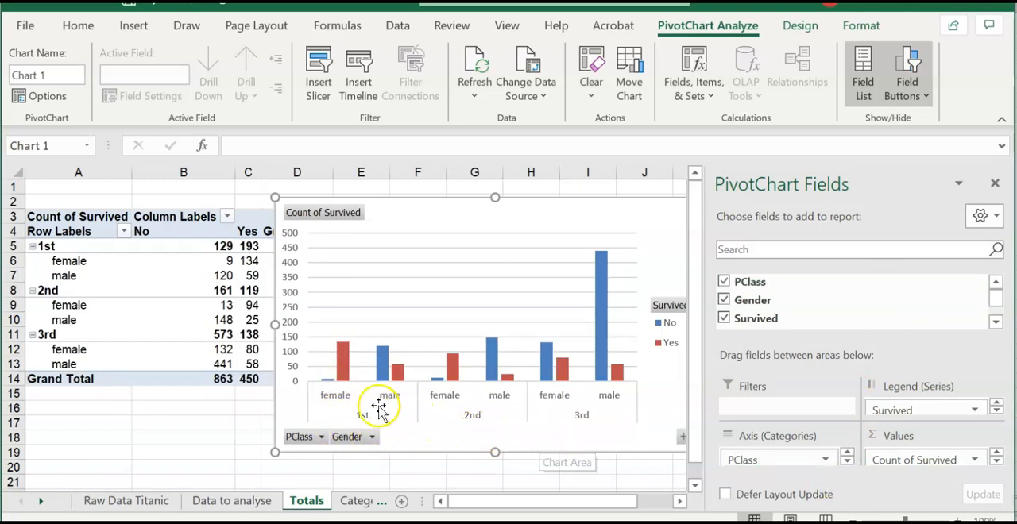
click(846, 463)
drag(824, 463, 834, 458)
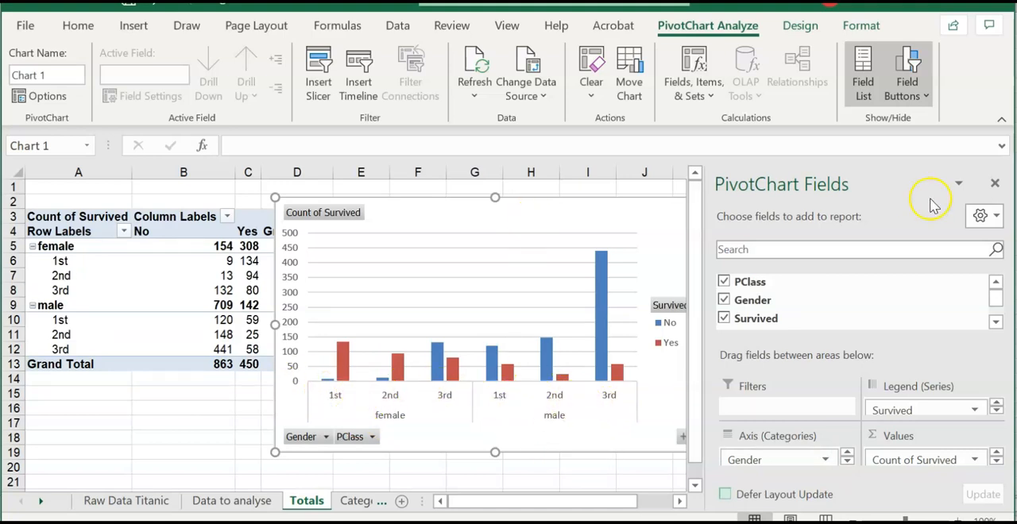
- Close the PivotChart field list, then move and enlarge the chart beside the PivotTable, leaving the Grand Total column uncovered
click(996, 184)
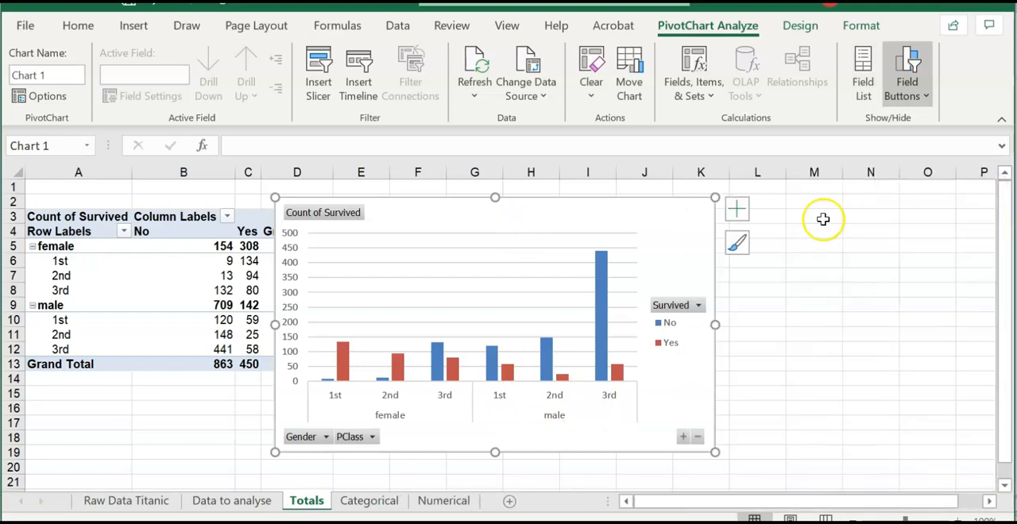
drag(616, 227, 698, 216)
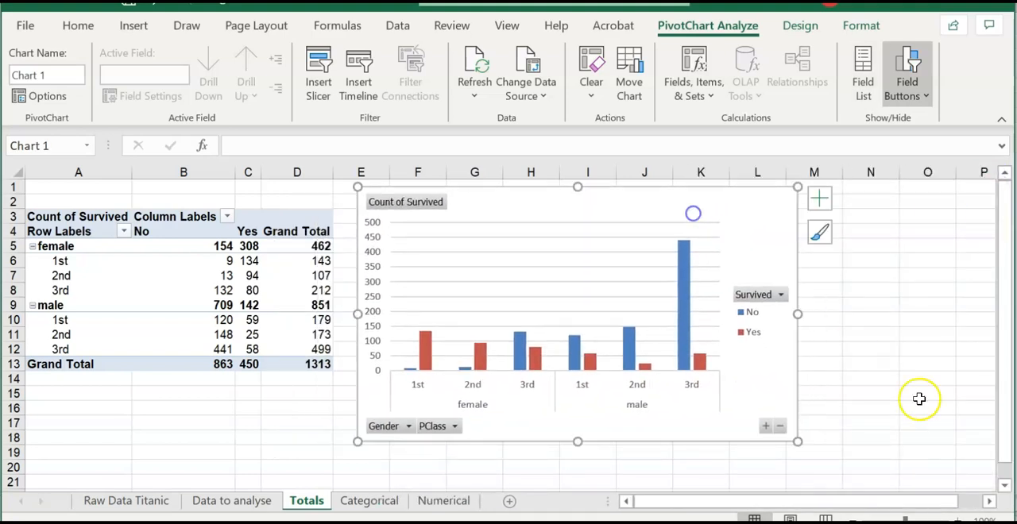
drag(798, 441, 908, 484)
drag(479, 215, 531, 213)
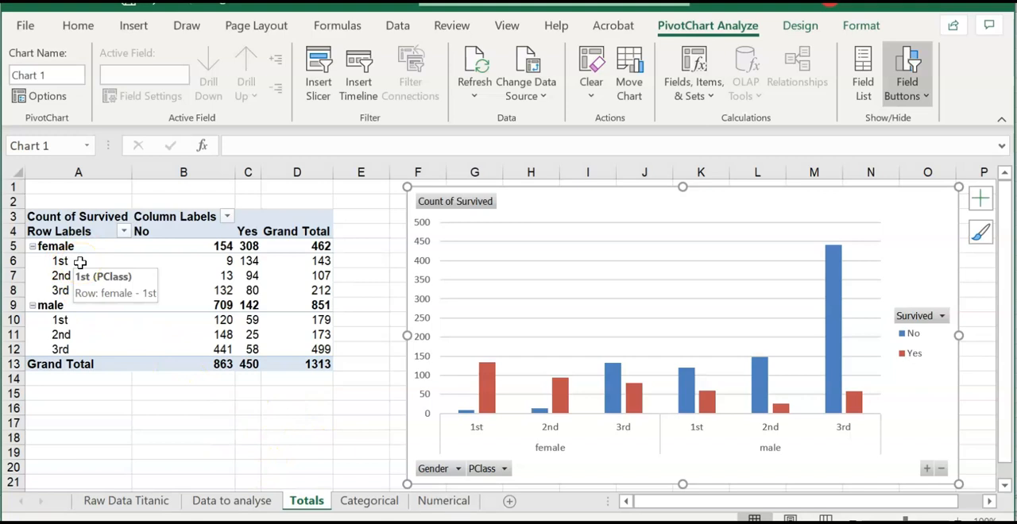
- Examine the non-survivor counts for 1st class females and 3rd class males, and the grand totals for No and Yes
click(214, 262)
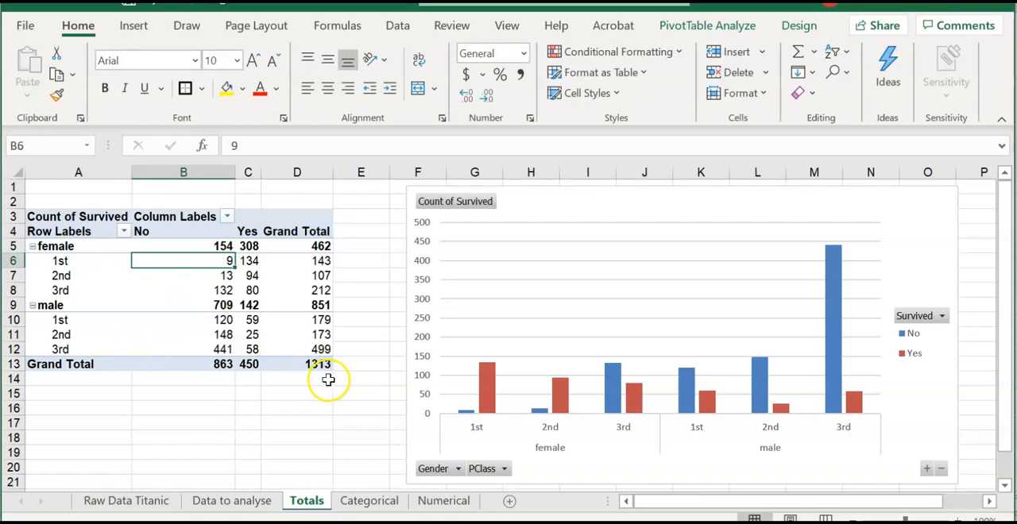
click(195, 348)
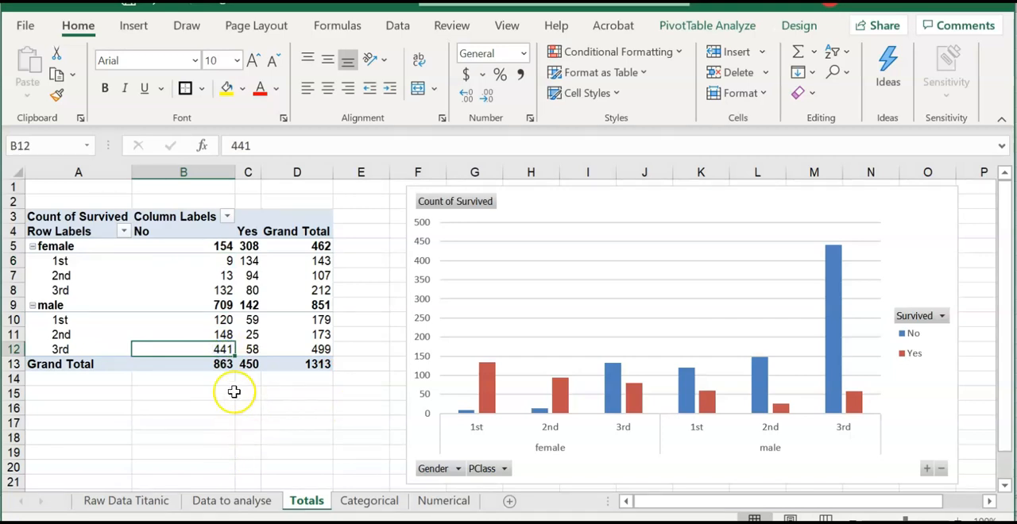
mouse_move(190, 351)
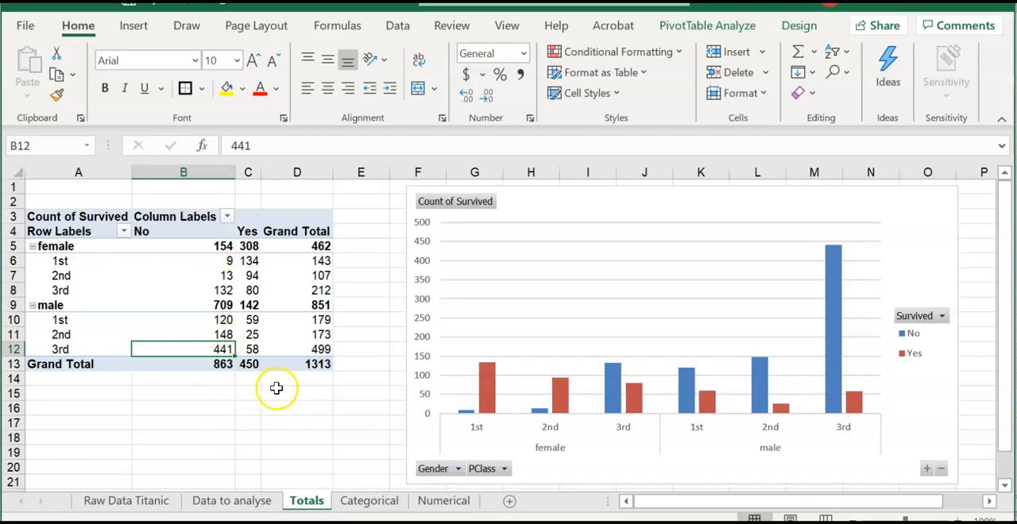
click(287, 424)
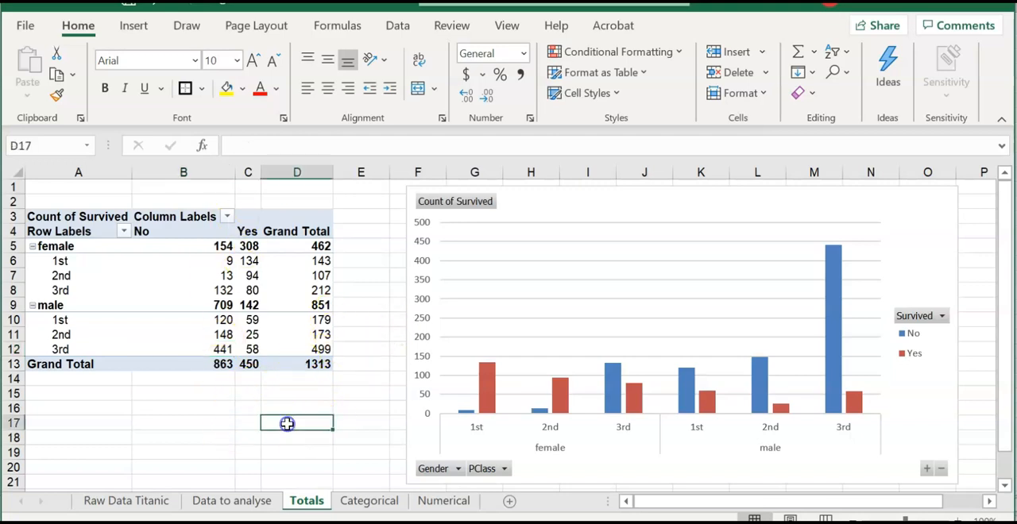
click(195, 363)
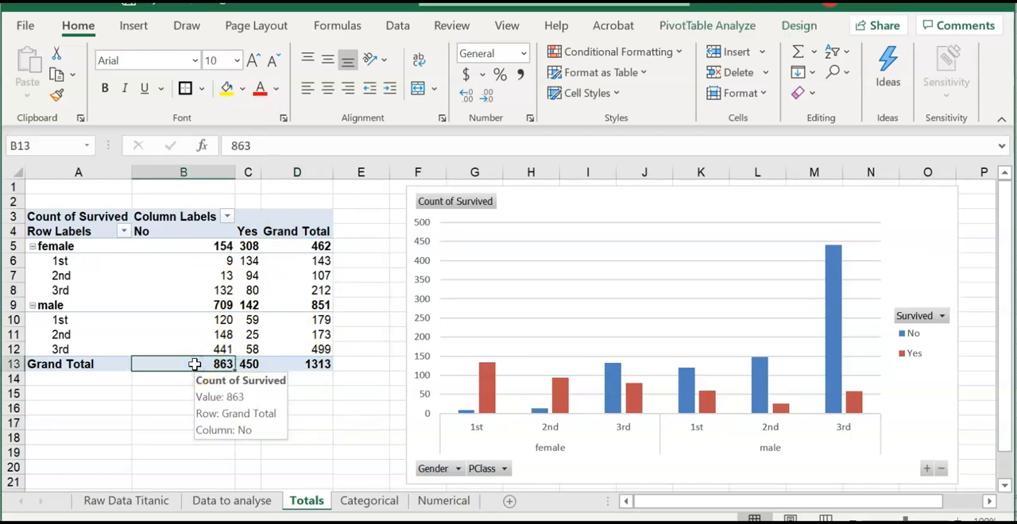
click(253, 365)
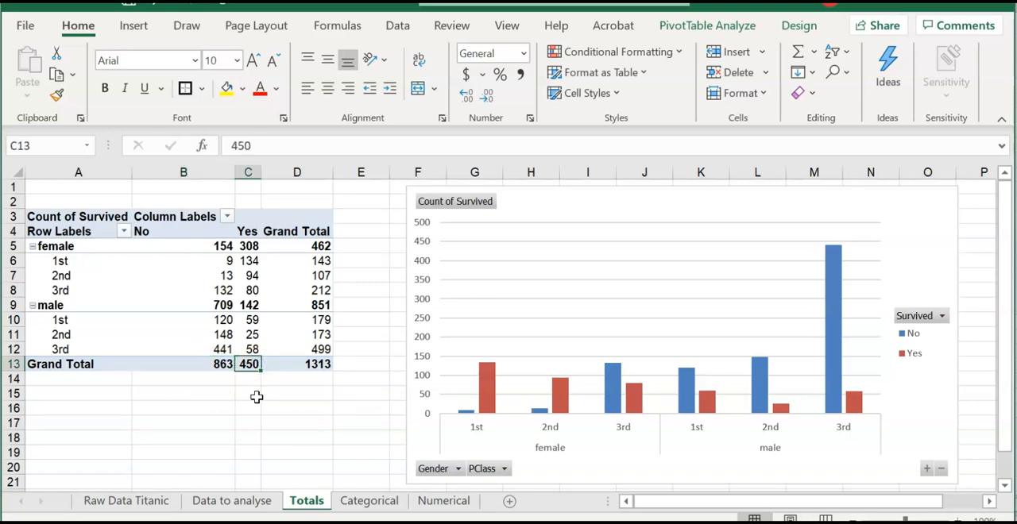
- Compare the female and male passenger totals and their survived and not-survived counts in the PivotTable
click(312, 245)
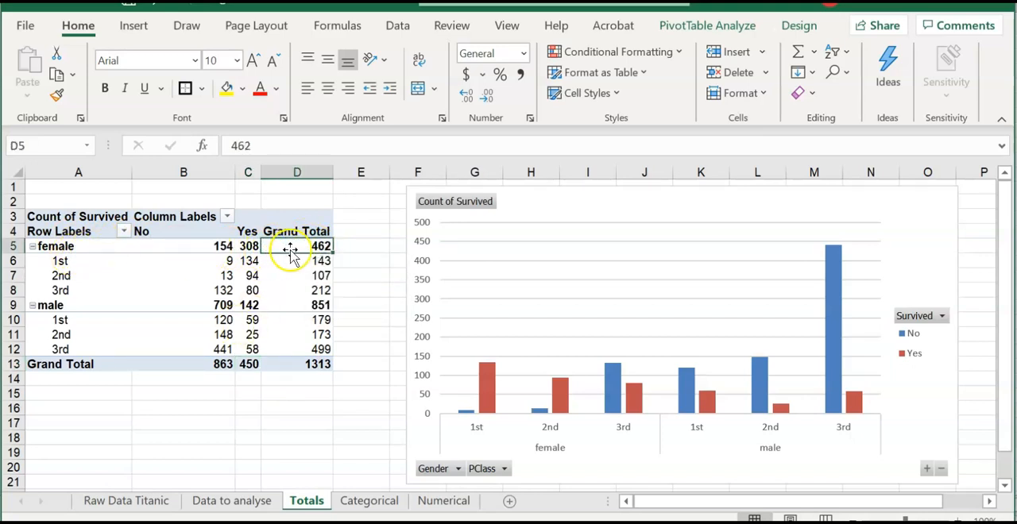
mouse_move(295, 246)
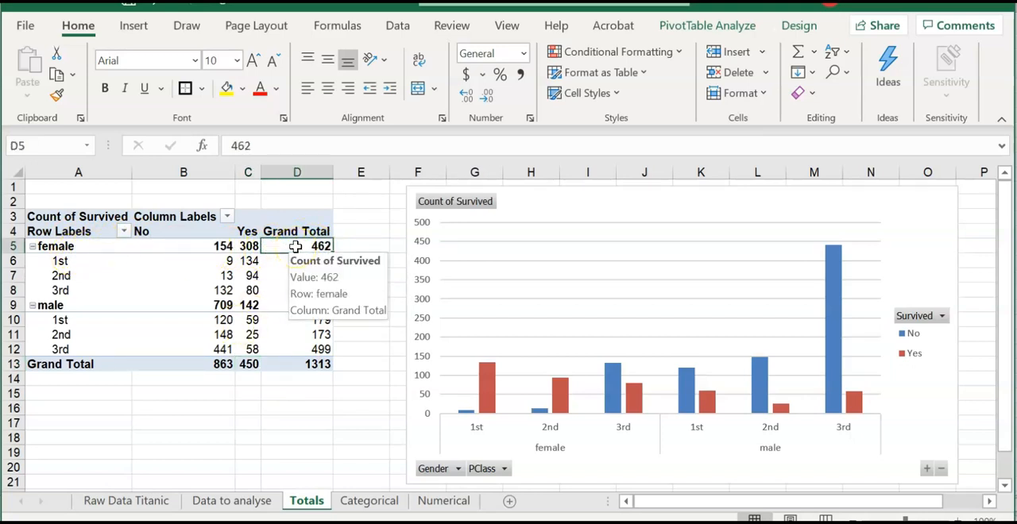
click(279, 305)
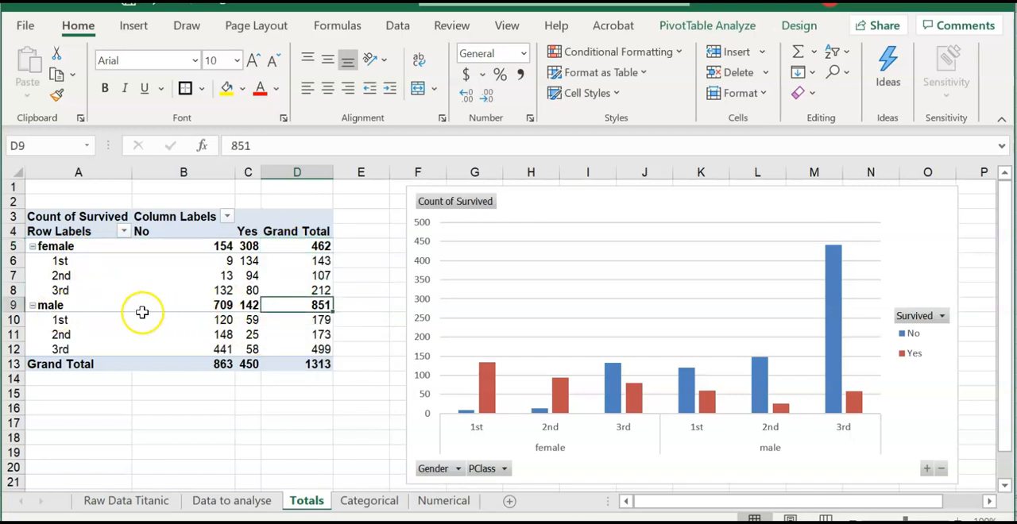
click(286, 246)
click(248, 246)
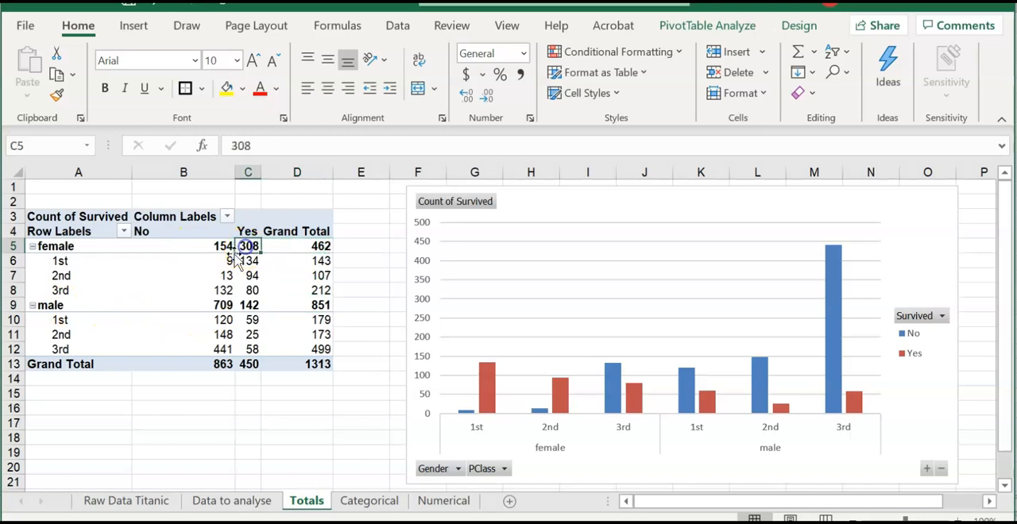
click(174, 244)
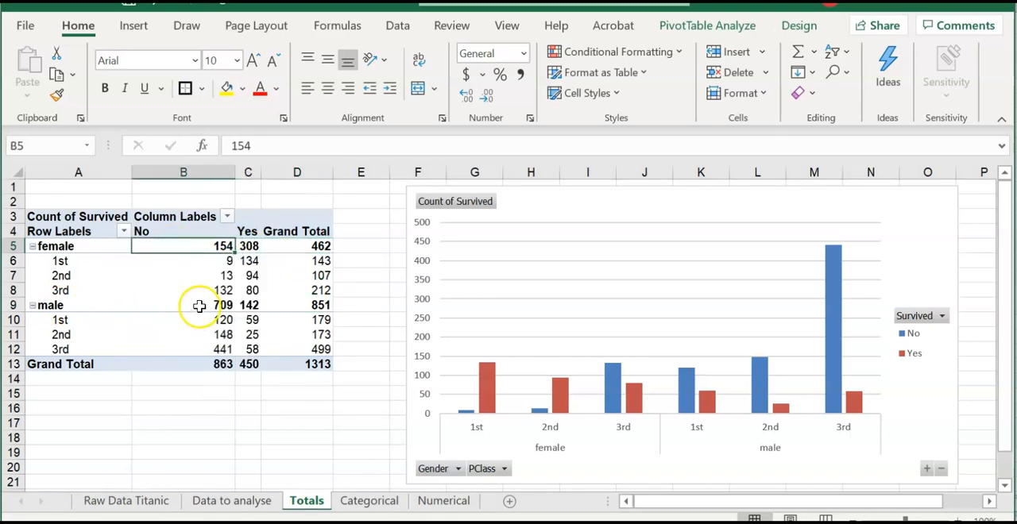
click(250, 305)
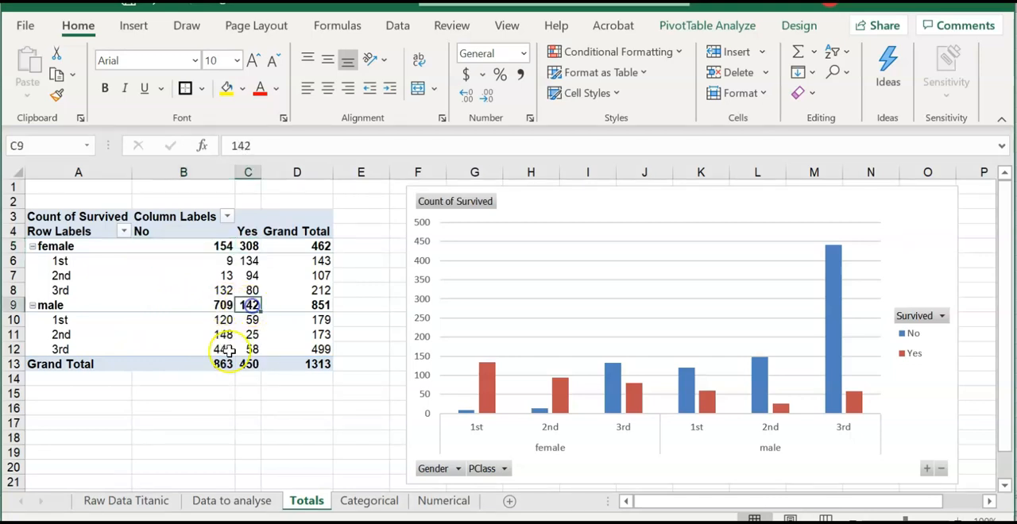
click(183, 306)
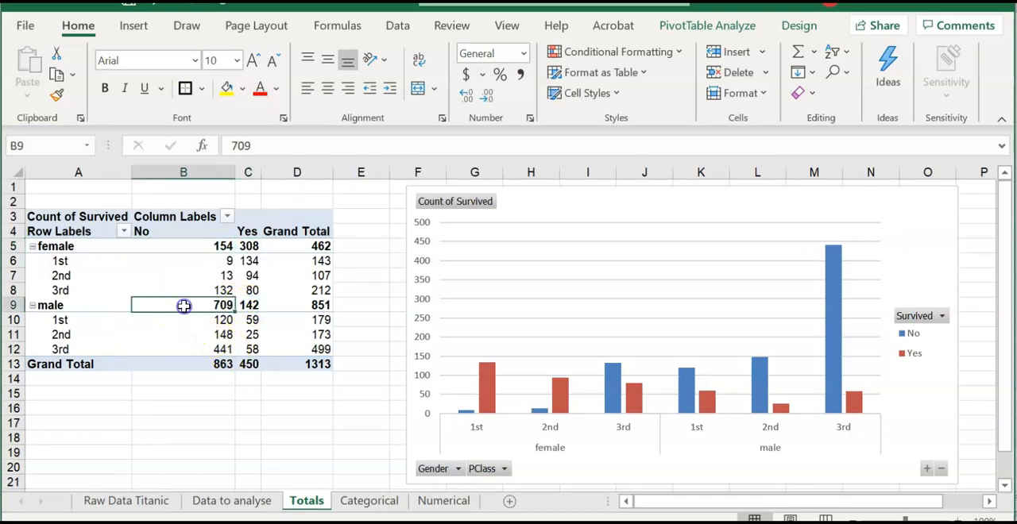
click(263, 432)
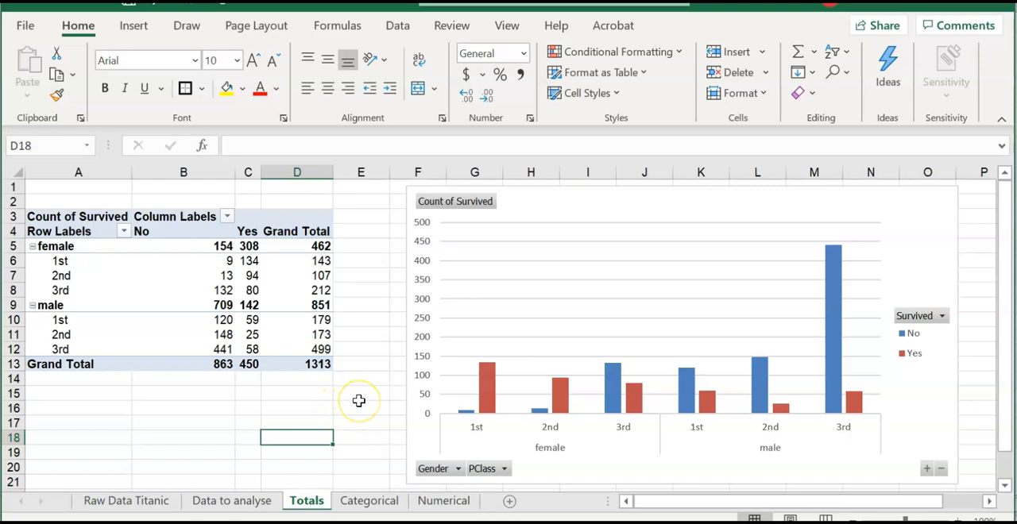
click(358, 399)
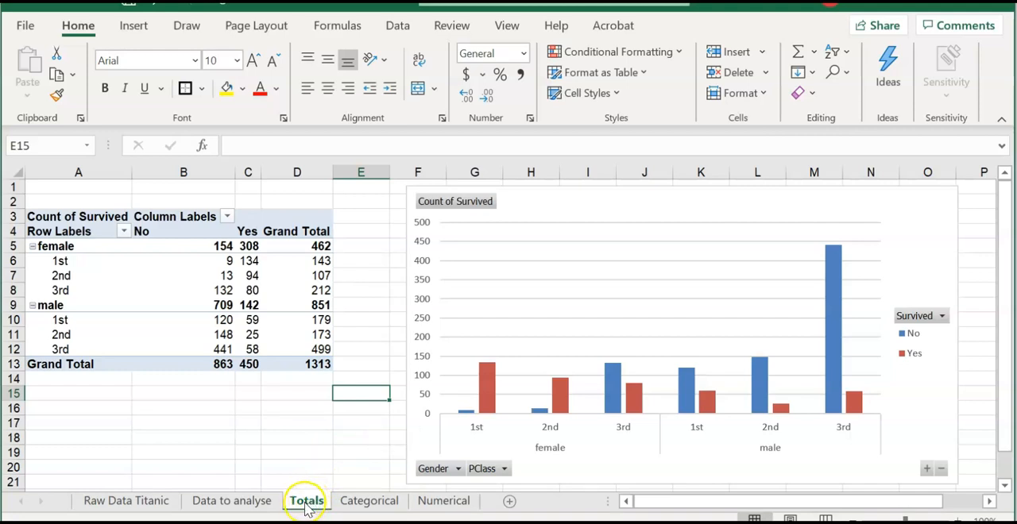
- Move the Totals sheet between the Categorical and Numerical sheets and display it
click(369, 502)
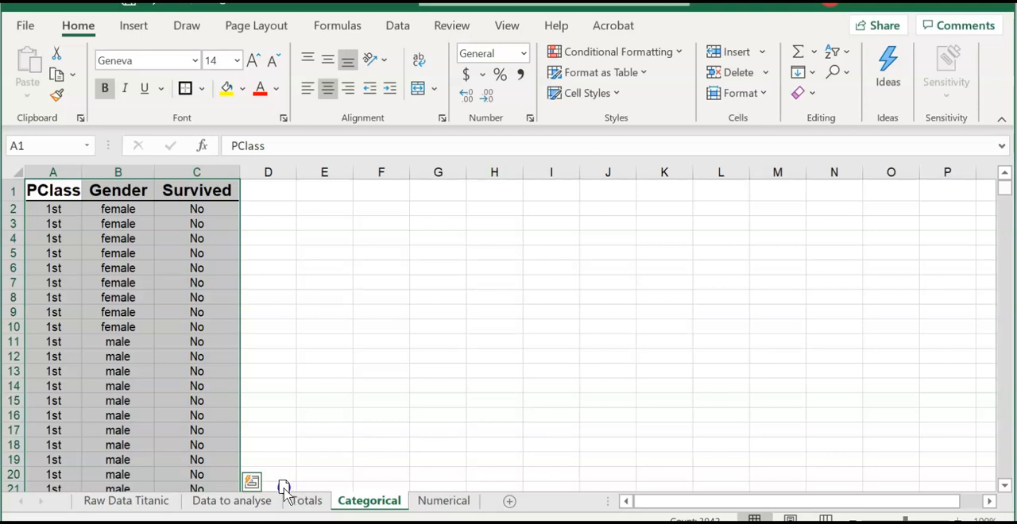
drag(284, 488, 342, 499)
click(385, 501)
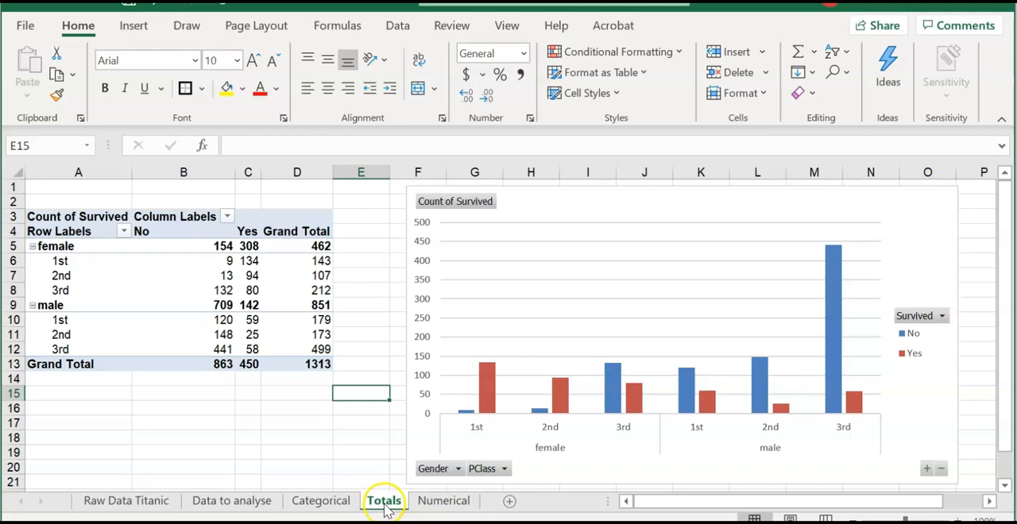
- Create a copy of the Totals sheet in the same workbook and place it between Totals and Numerical
right_click(384, 505)
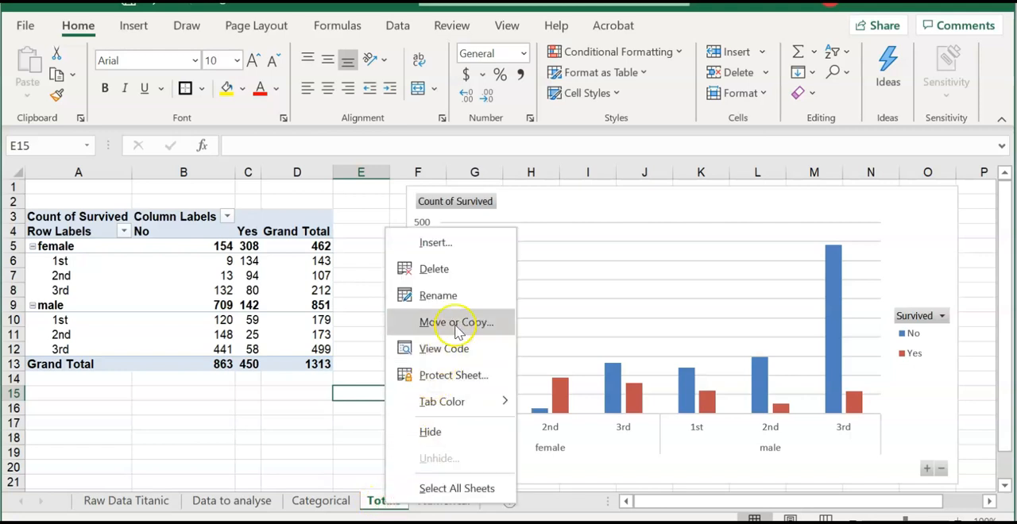
click(425, 323)
click(336, 397)
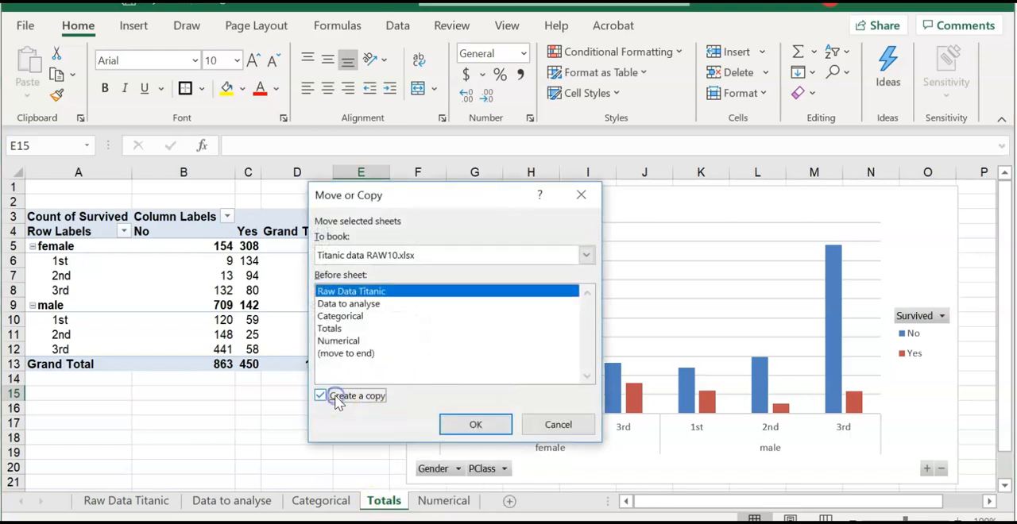
click(480, 426)
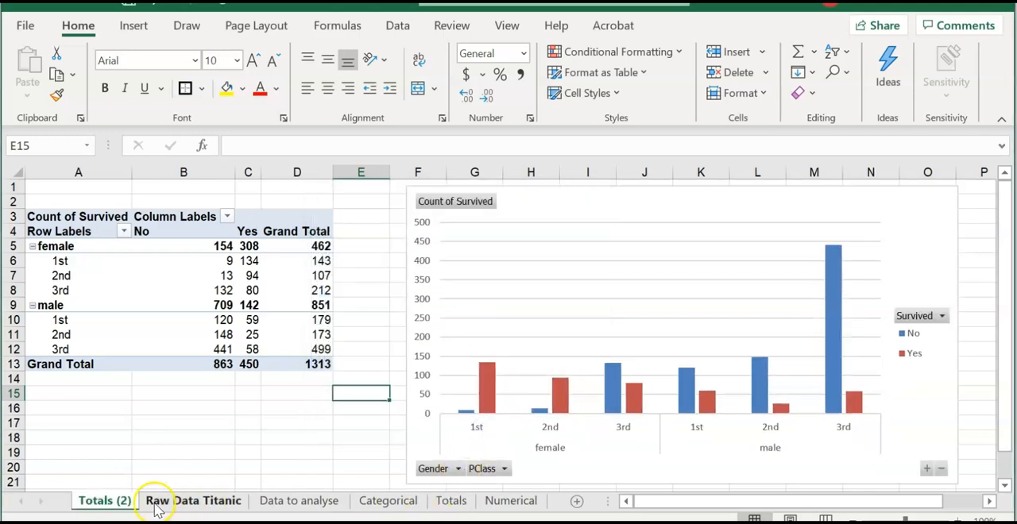
drag(101, 506, 478, 507)
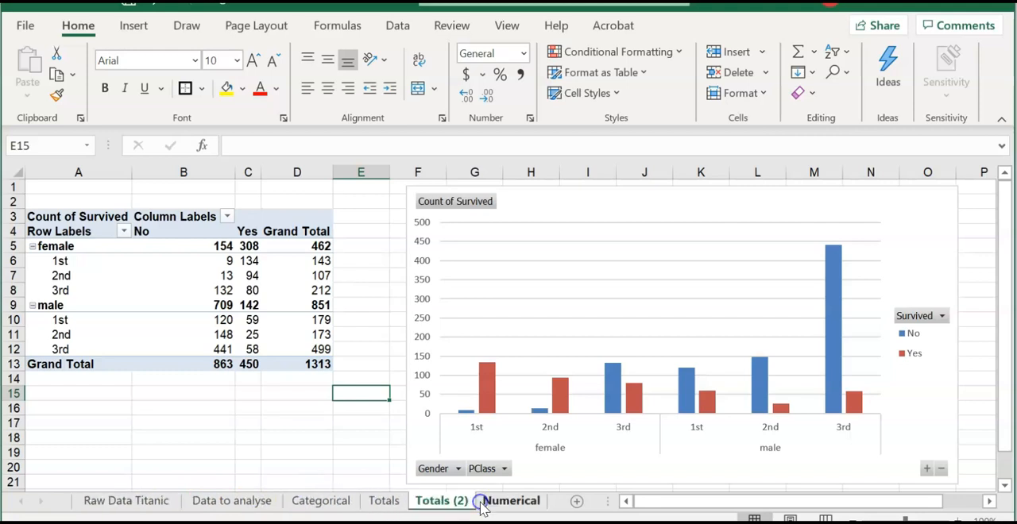
- Rename the copied Totals sheet as "Totals %"
right_click(436, 506)
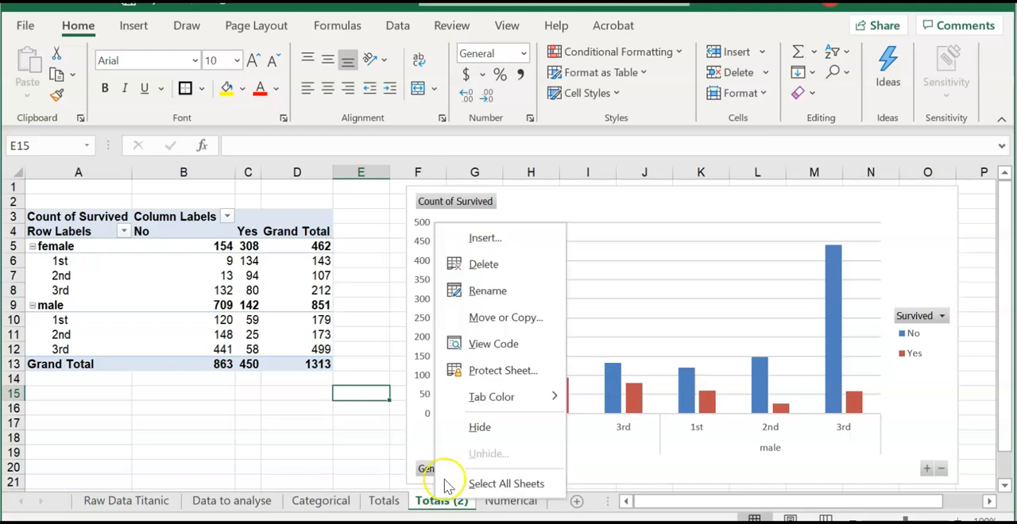
click(518, 291)
key(BackSpace)
key(BackSpace)
key(Delete)
text(%)
click(353, 450)
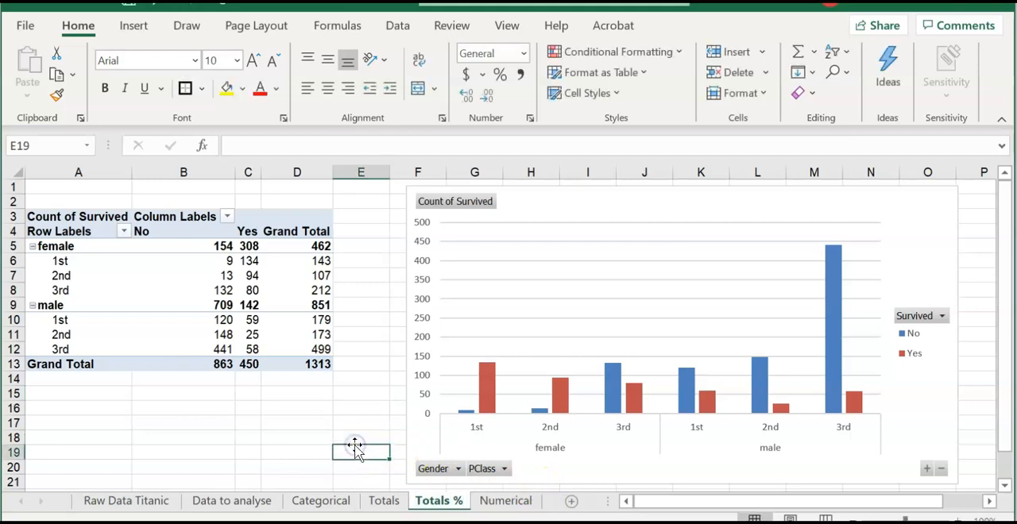
- Show the PivotChart's Count of Survived values as % of Grand Total, then close the field list
click(415, 378)
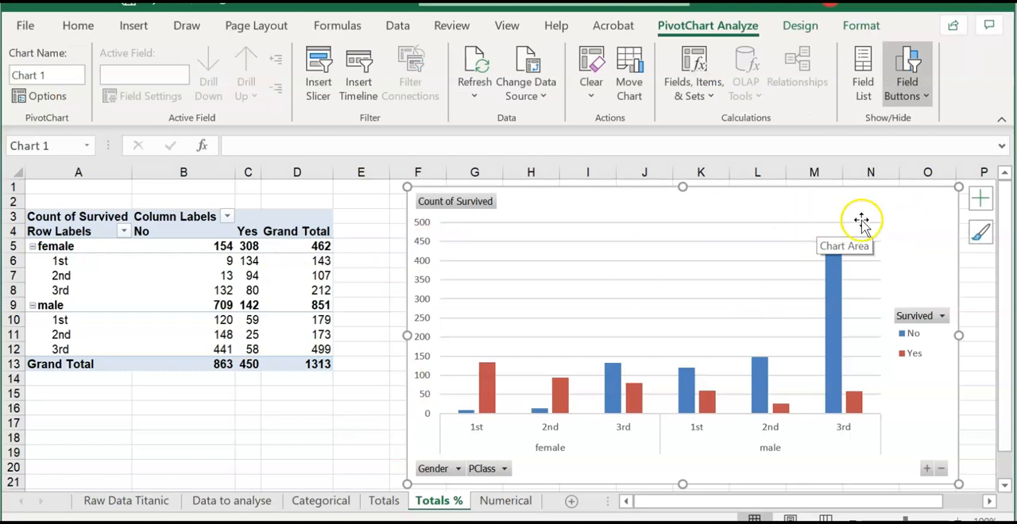
click(865, 93)
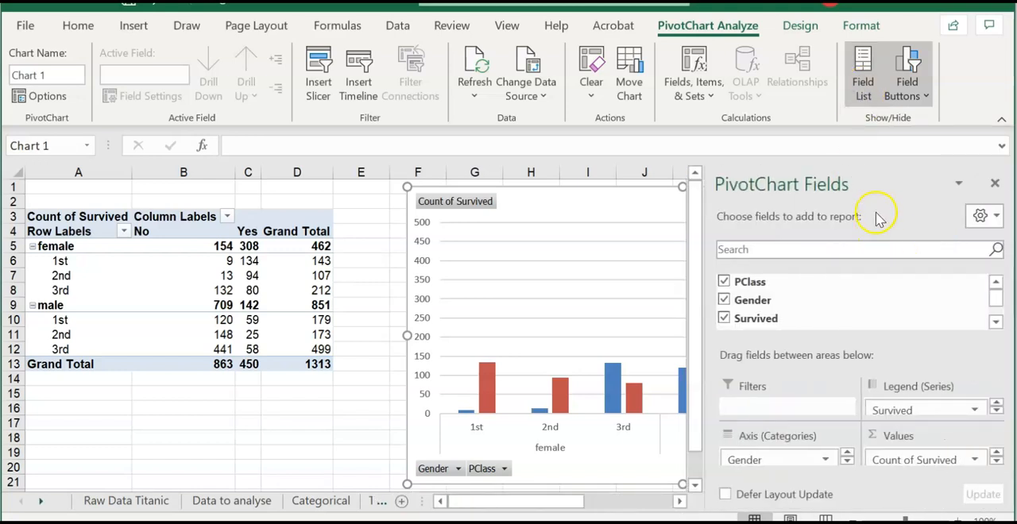
click(908, 462)
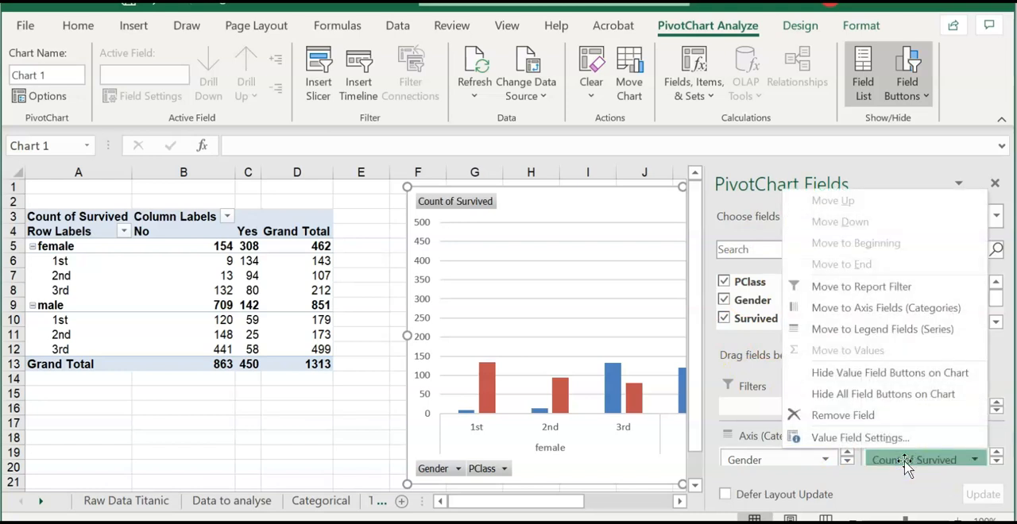
click(894, 437)
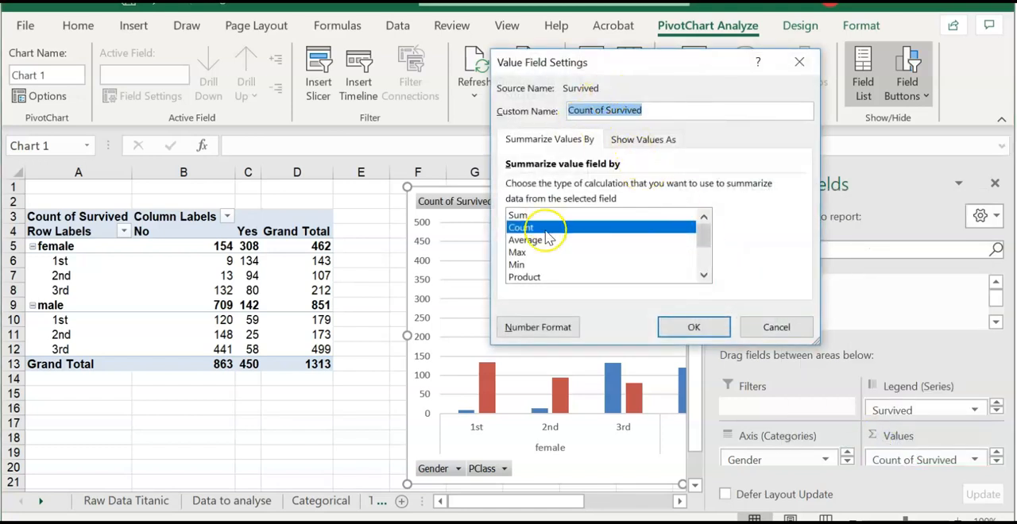
click(641, 139)
click(581, 188)
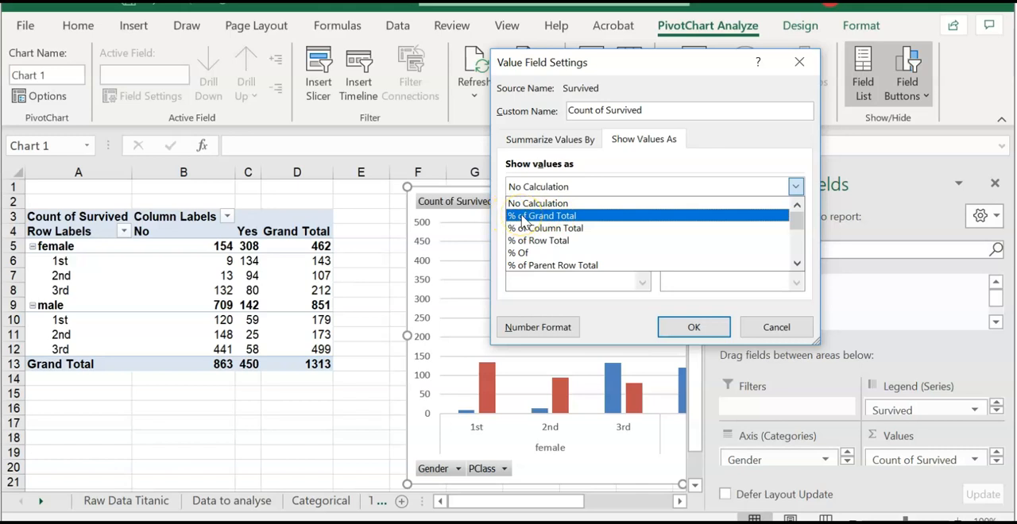
click(606, 216)
click(692, 325)
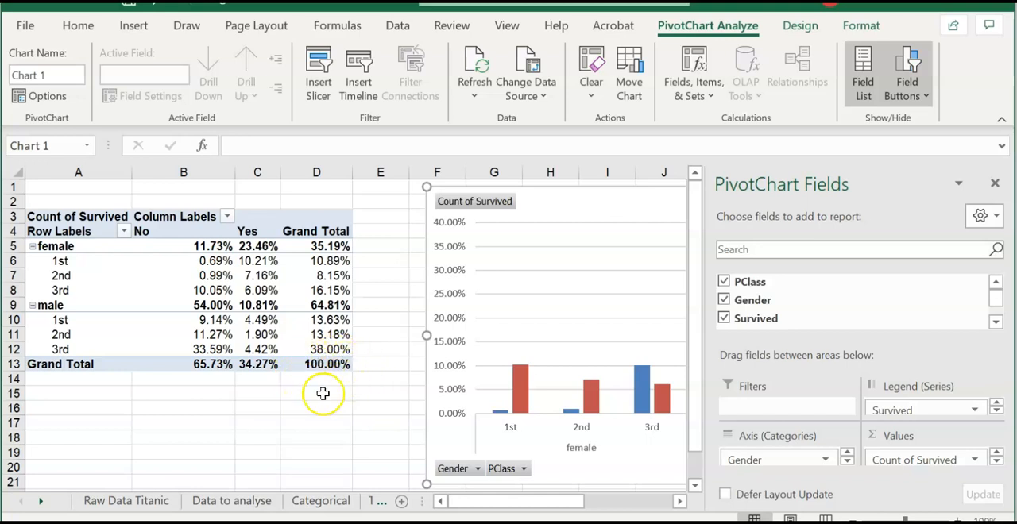
click(989, 184)
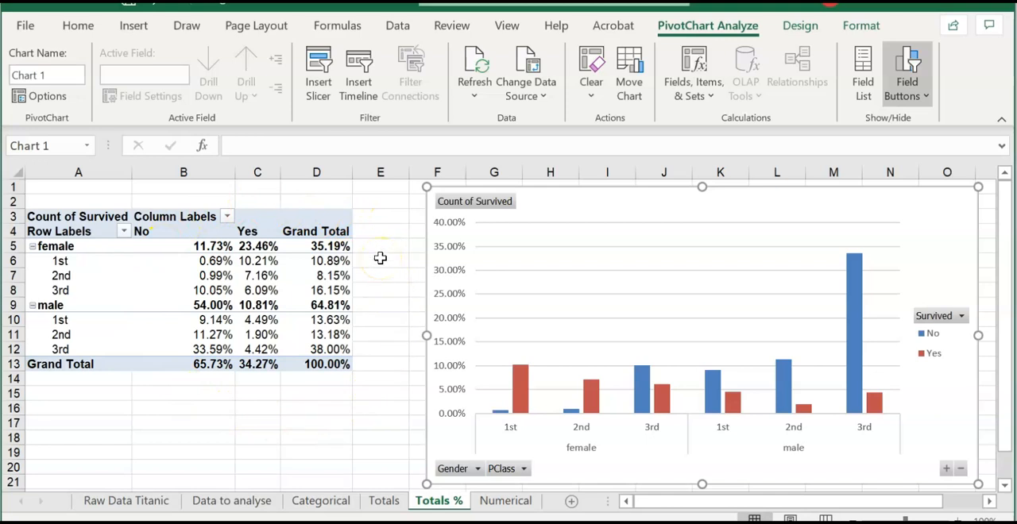
- Compare the non-survivor figures for females and for 3rd class males between the Totals and Totals % sheets
click(384, 501)
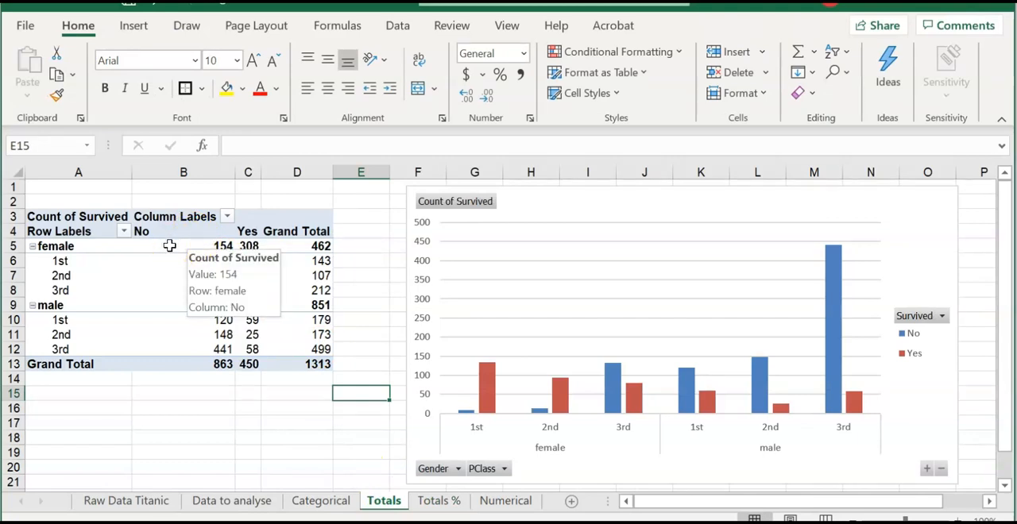
click(435, 500)
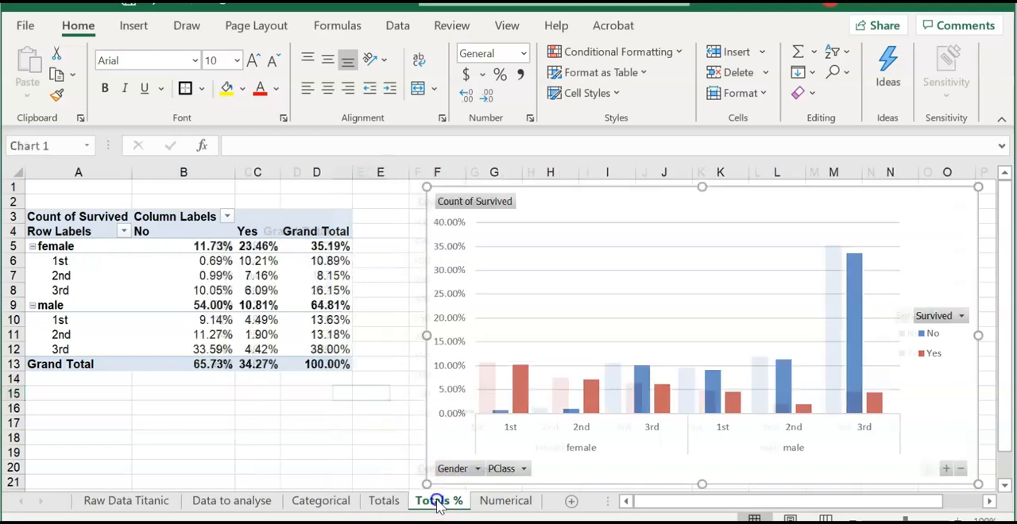
click(183, 244)
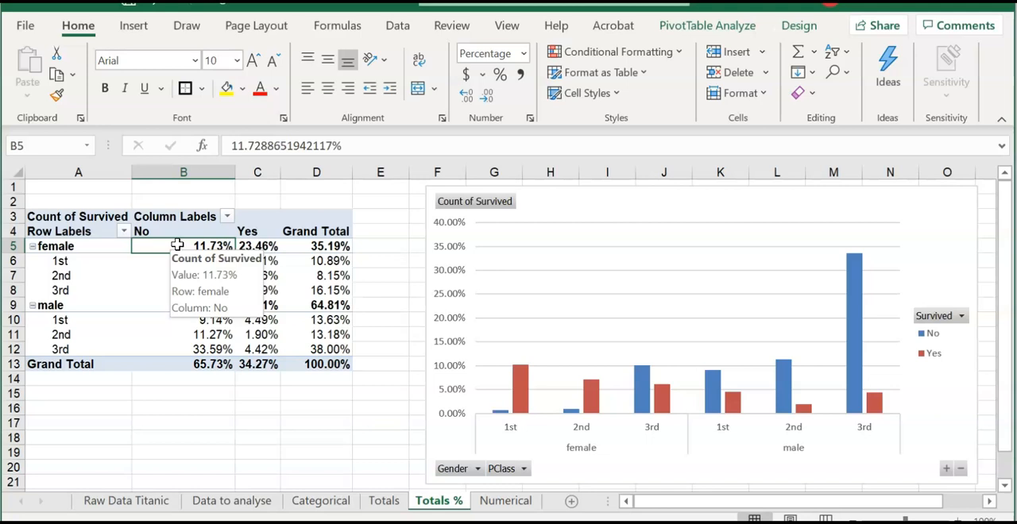
click(384, 501)
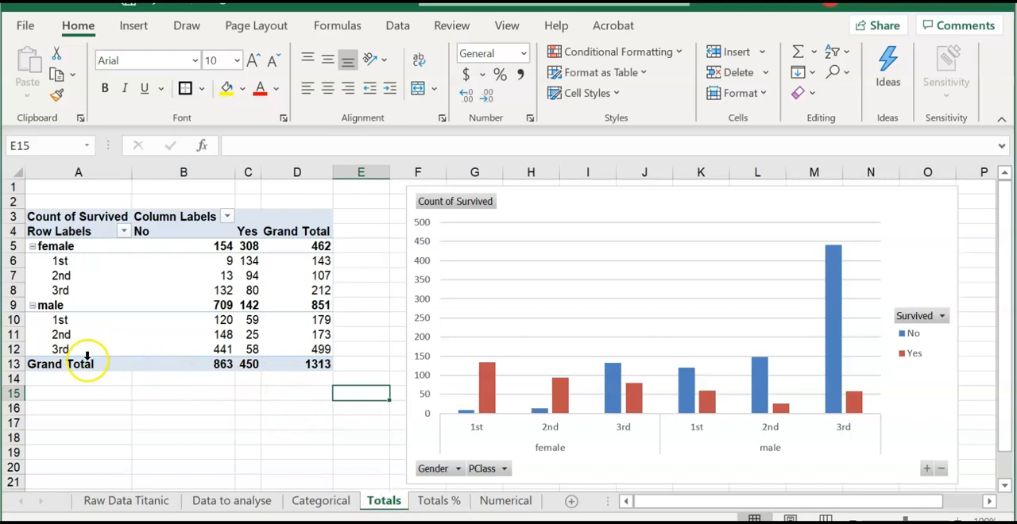
click(209, 347)
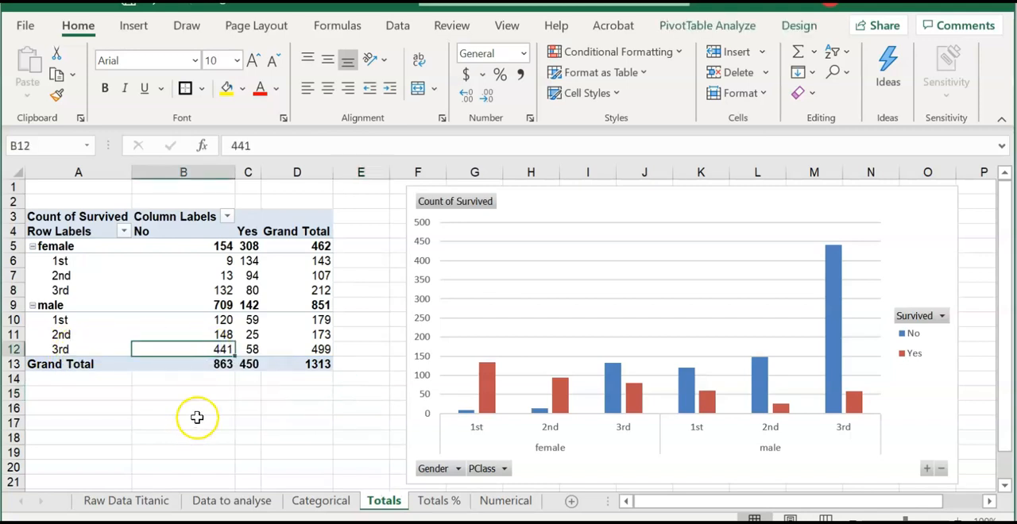
click(435, 502)
click(177, 351)
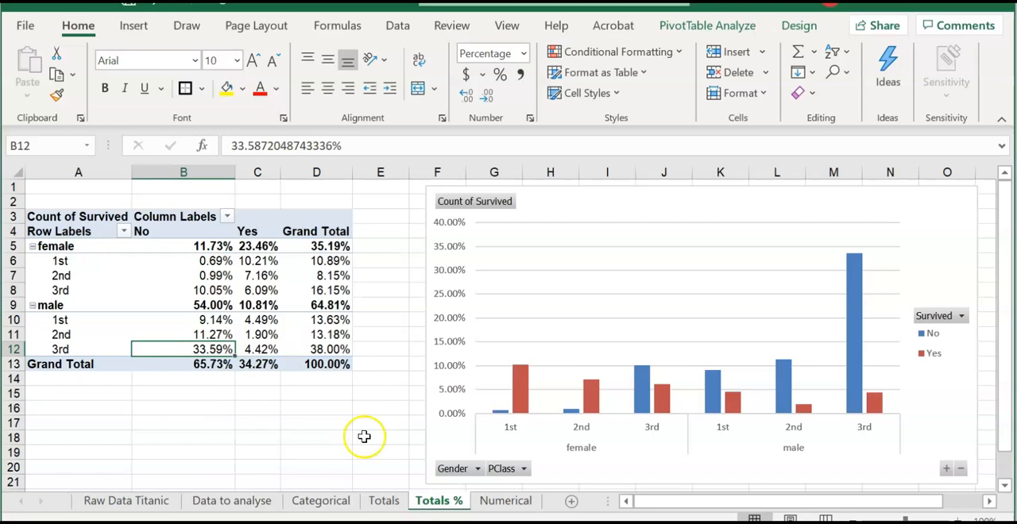
- Compare the male grand total as a count on Totals with its percentage on Totals %
key(ctrl+Page_Up)
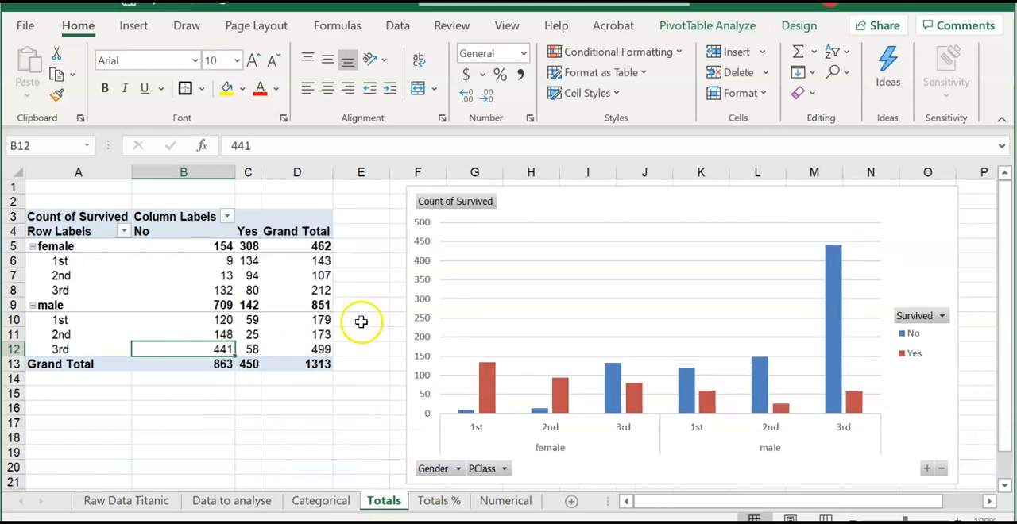
click(295, 304)
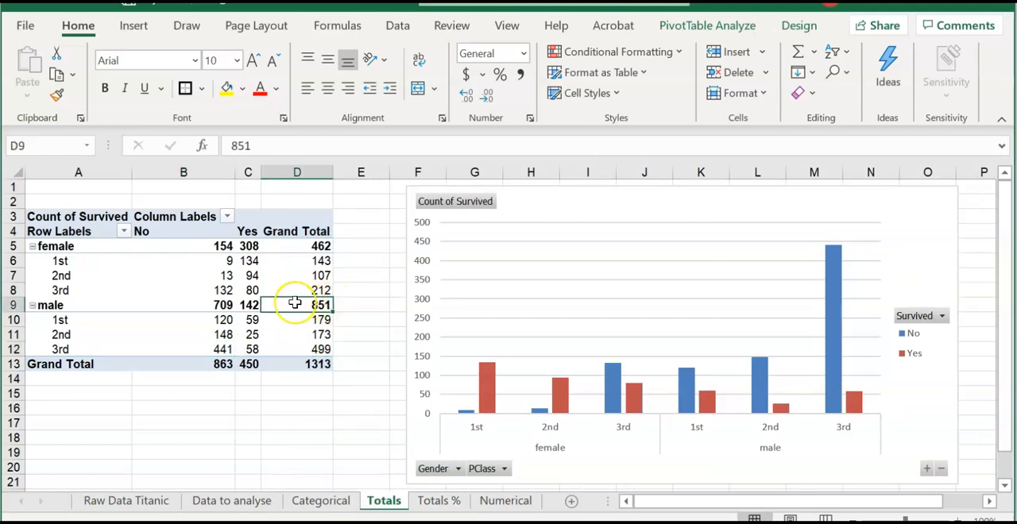
mouse_move(296, 304)
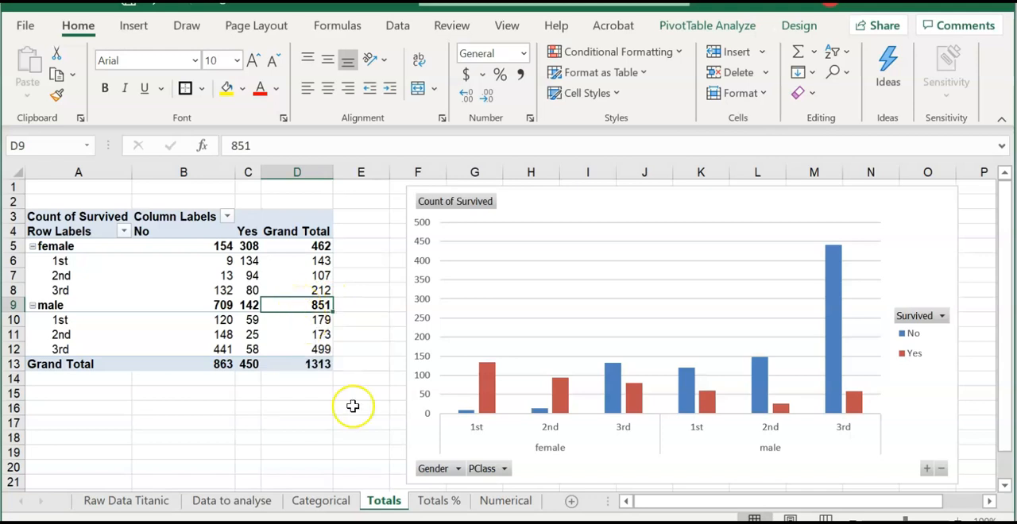
click(438, 500)
click(304, 307)
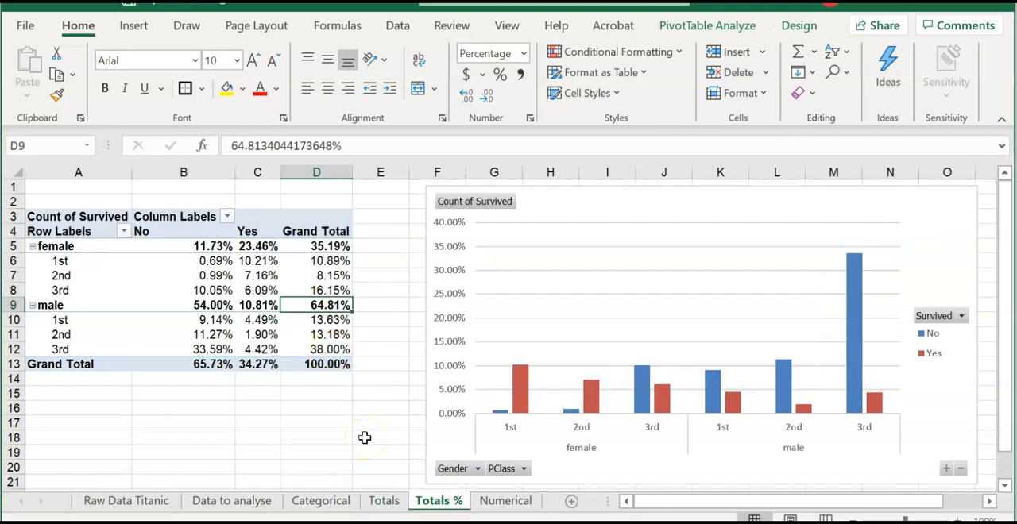
click(383, 500)
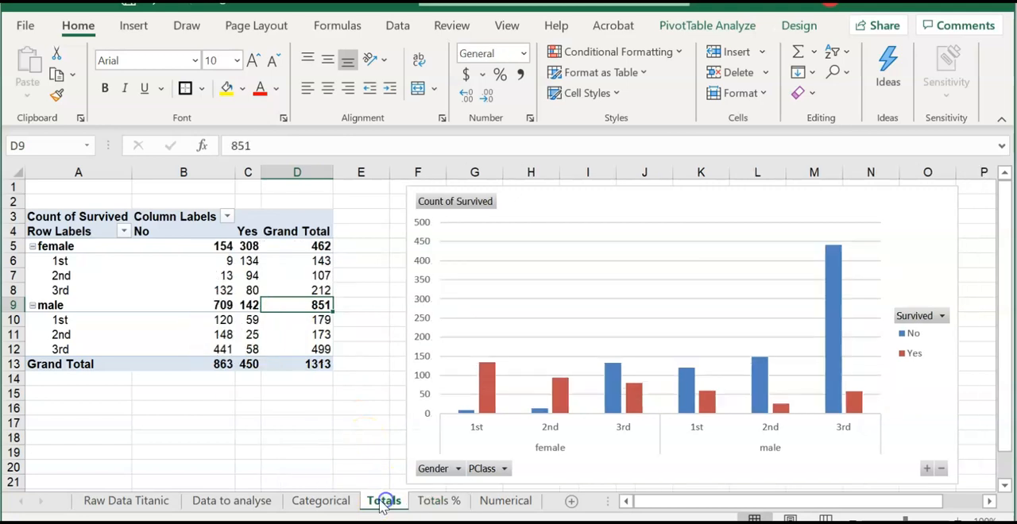
click(440, 503)
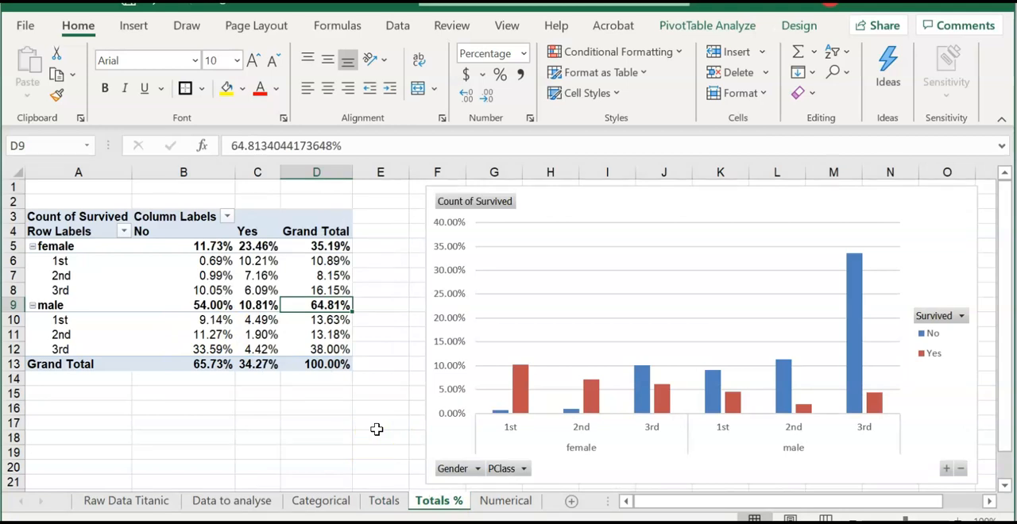
- Create a copy of the Totals % sheet in the same workbook and place it between Totals % and Numerical
right_click(427, 502)
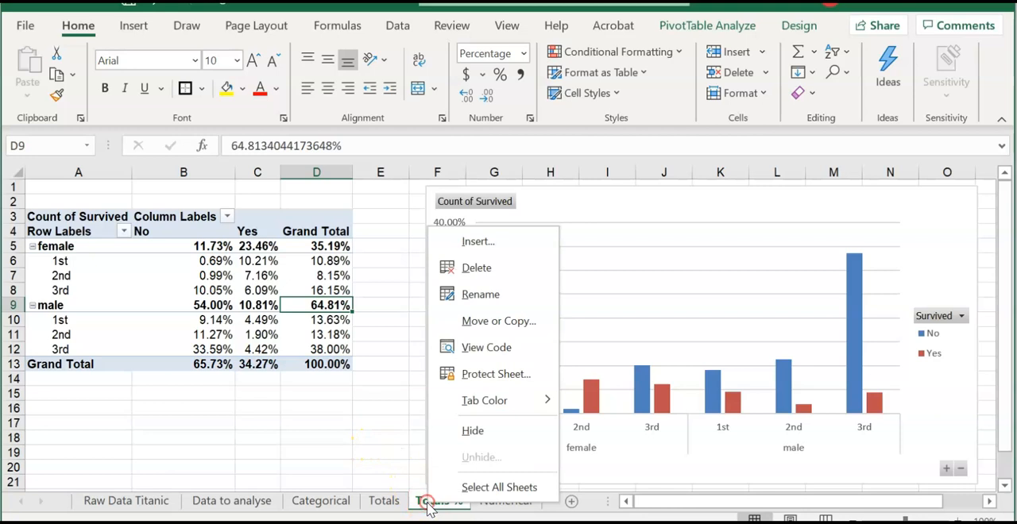
click(469, 321)
click(334, 390)
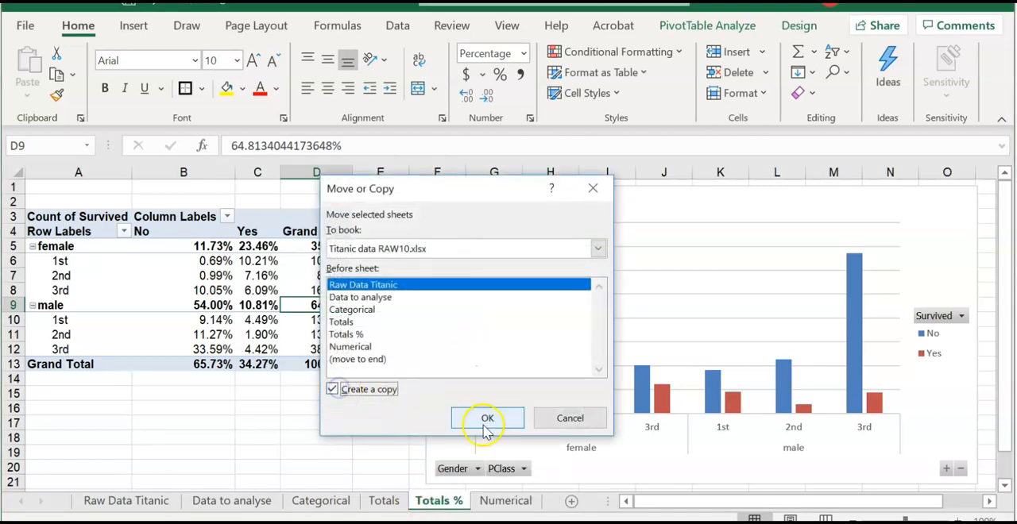
click(487, 419)
drag(118, 502, 545, 503)
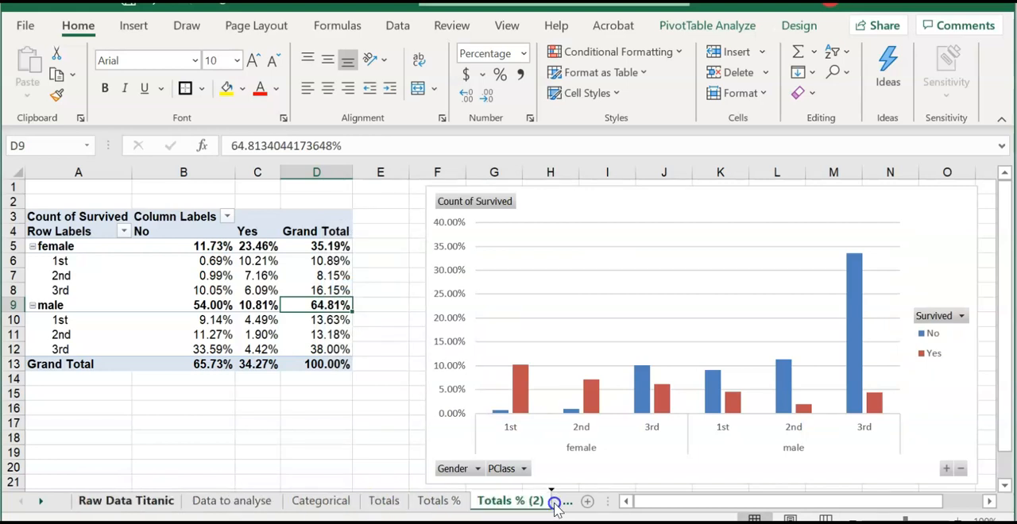
- Rename the copied Totals % sheet as "Gender %"
right_click(494, 506)
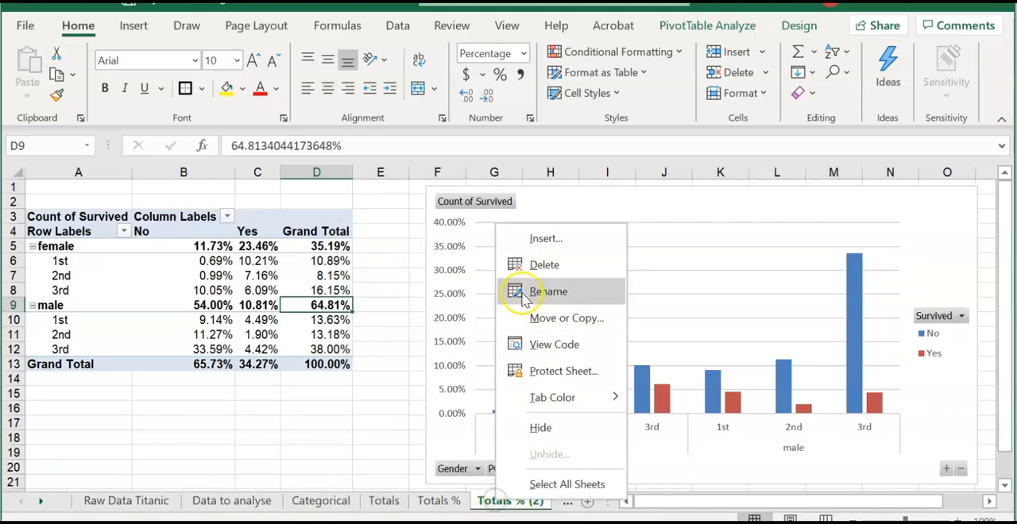
click(558, 286)
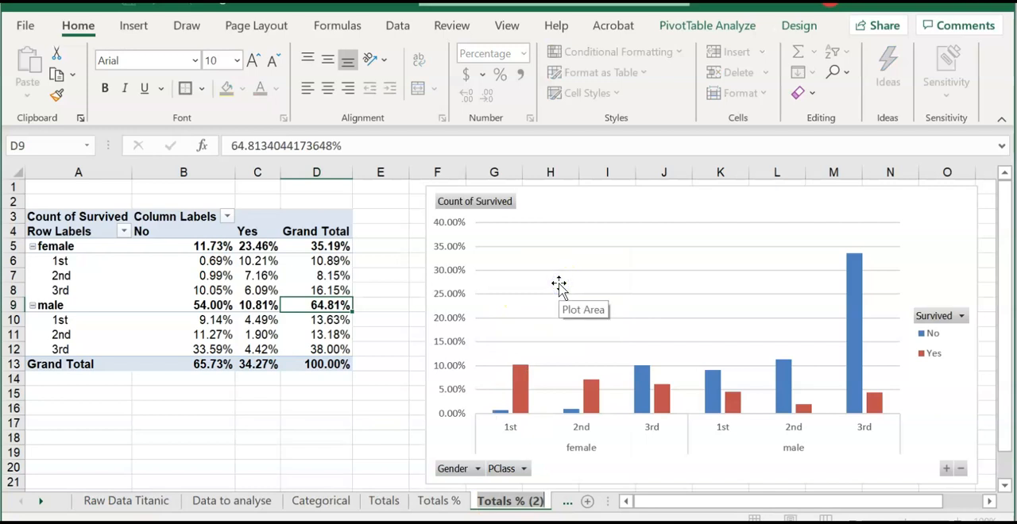
text(Ge)
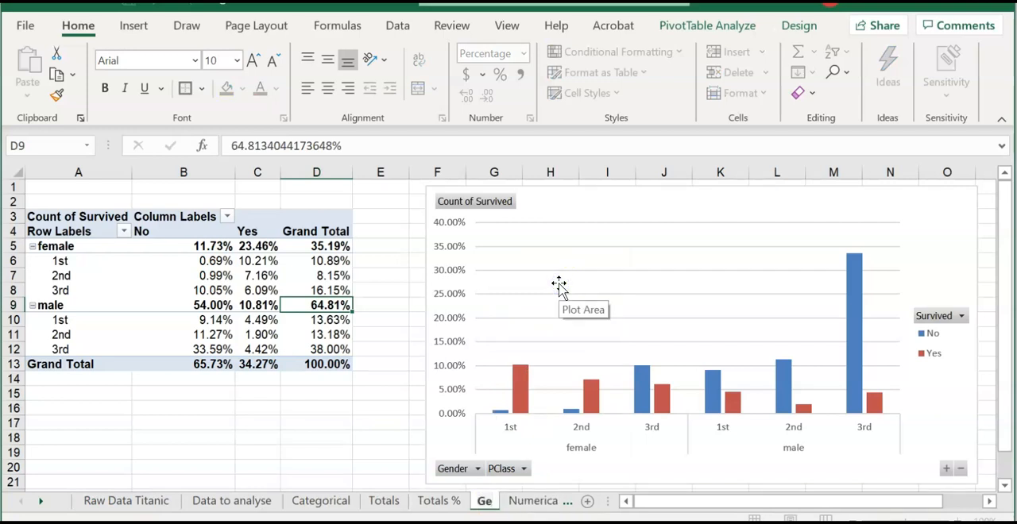
text(nder %)
key(Return)
- Remove the PClass field from the Gender % PivotChart's axis categories, keeping only Gender, and close the field list
click(879, 223)
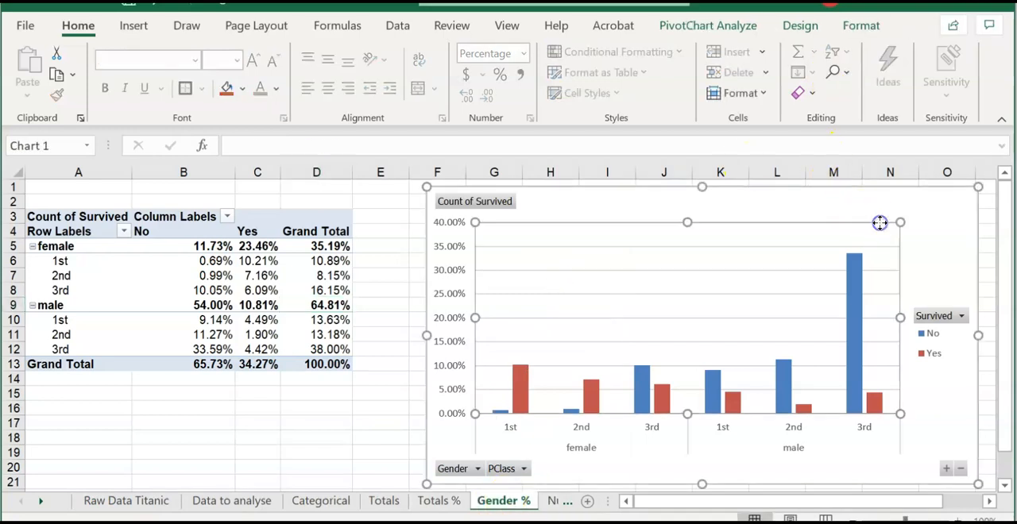
click(936, 190)
click(854, 27)
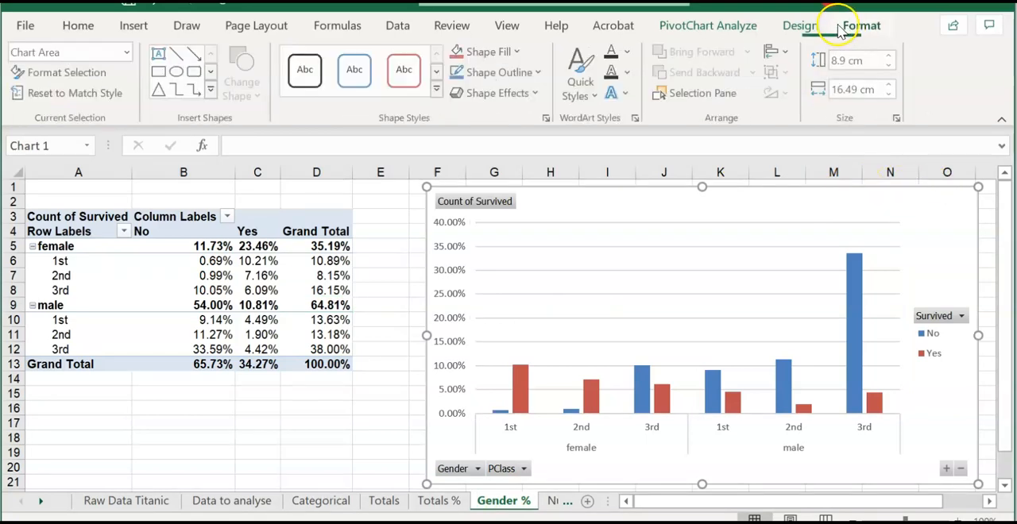
click(739, 26)
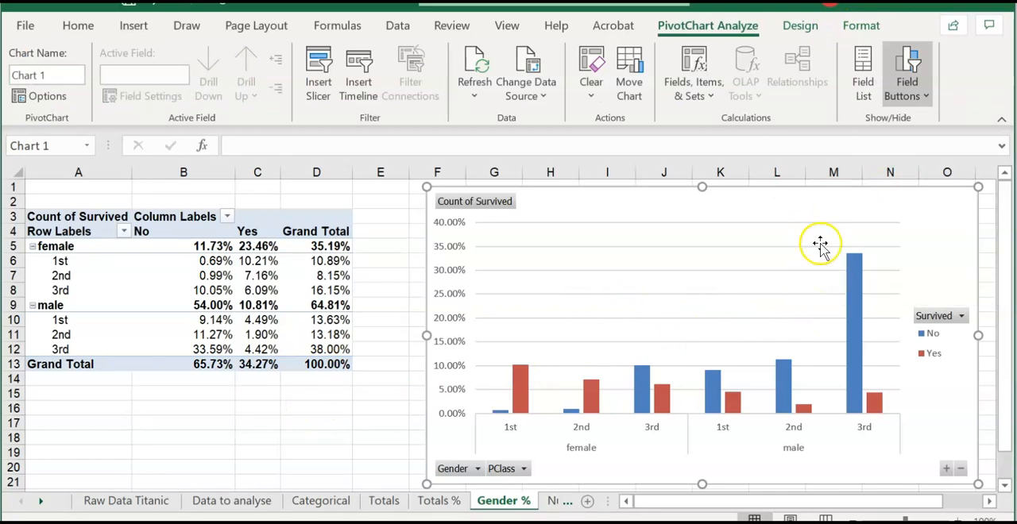
click(866, 83)
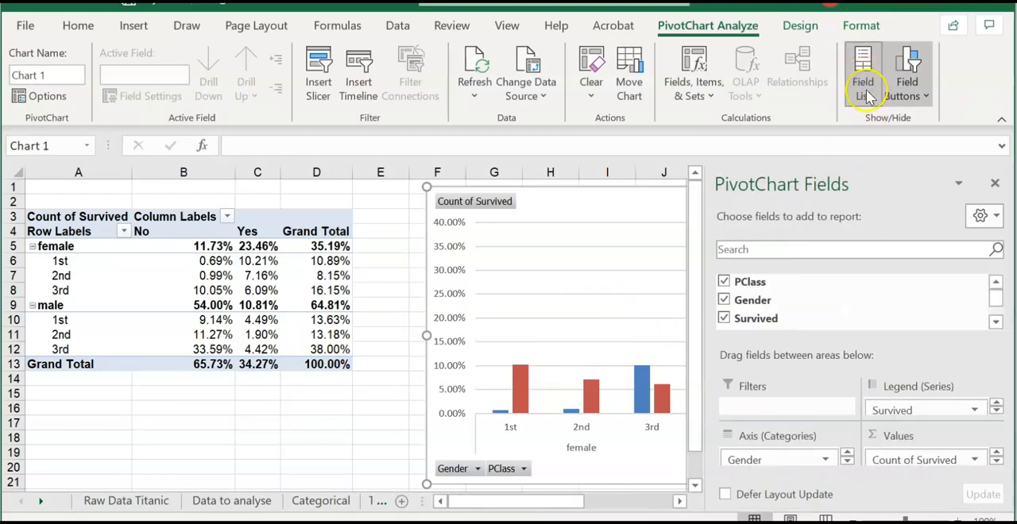
click(849, 463)
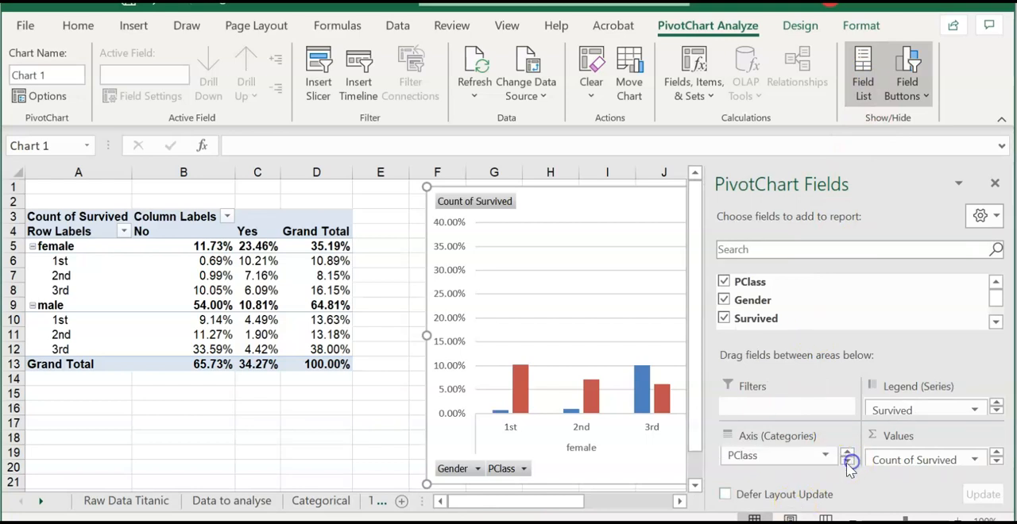
drag(790, 455, 884, 314)
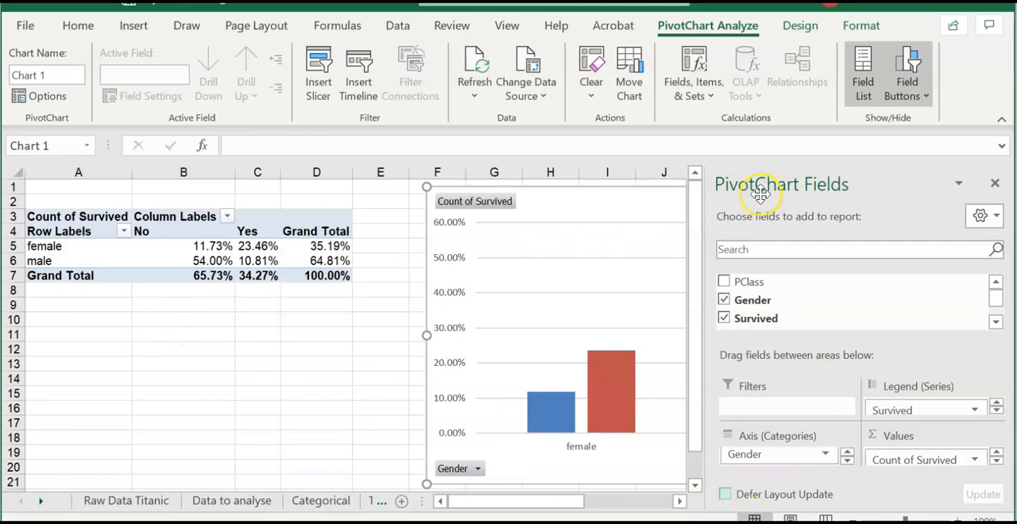
click(997, 184)
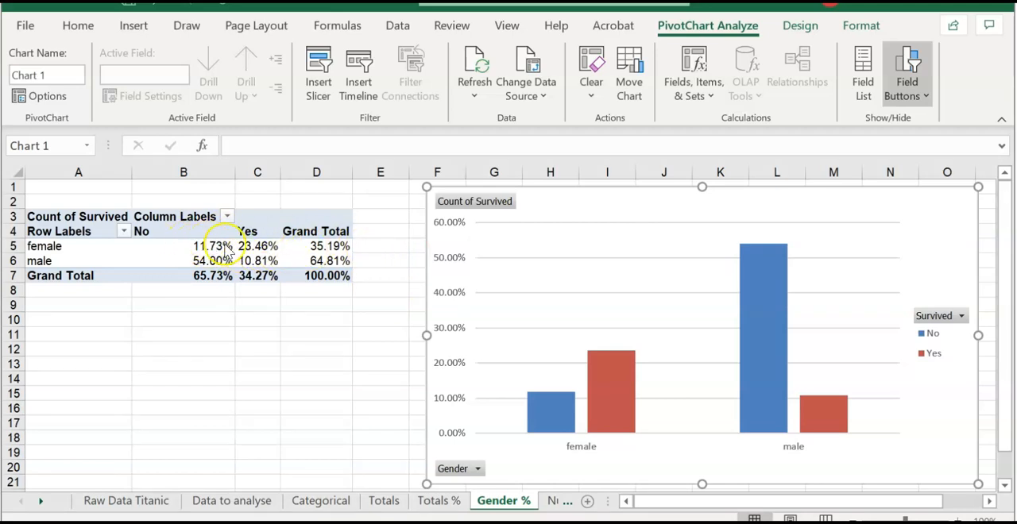
- Show the Count of Survived values on Gender % as % of Row Total and read the female and male percentages
click(862, 71)
click(947, 459)
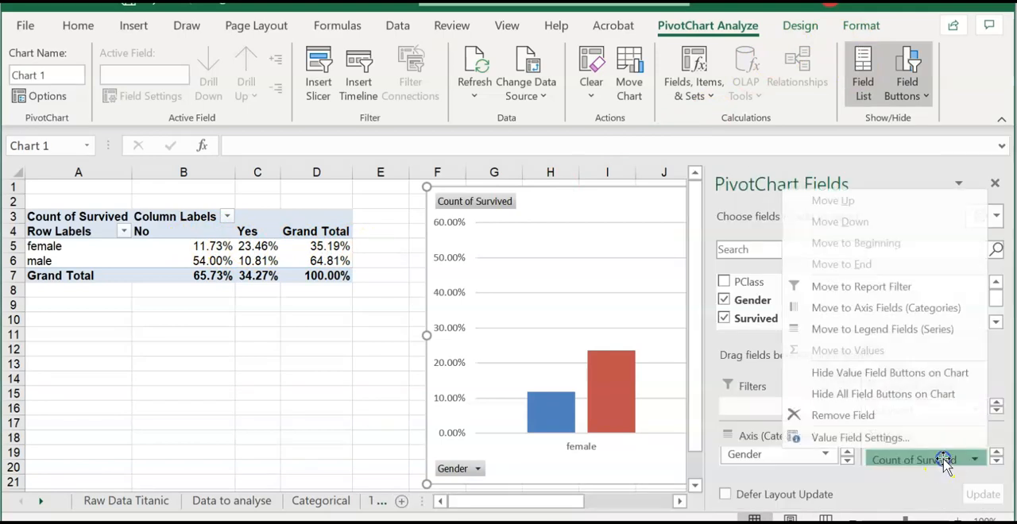
click(899, 439)
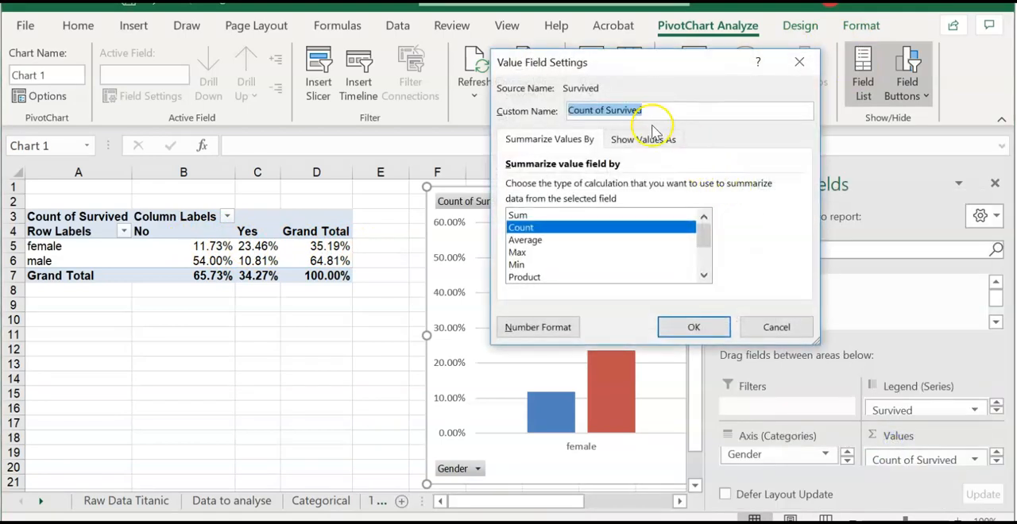
click(651, 136)
click(580, 188)
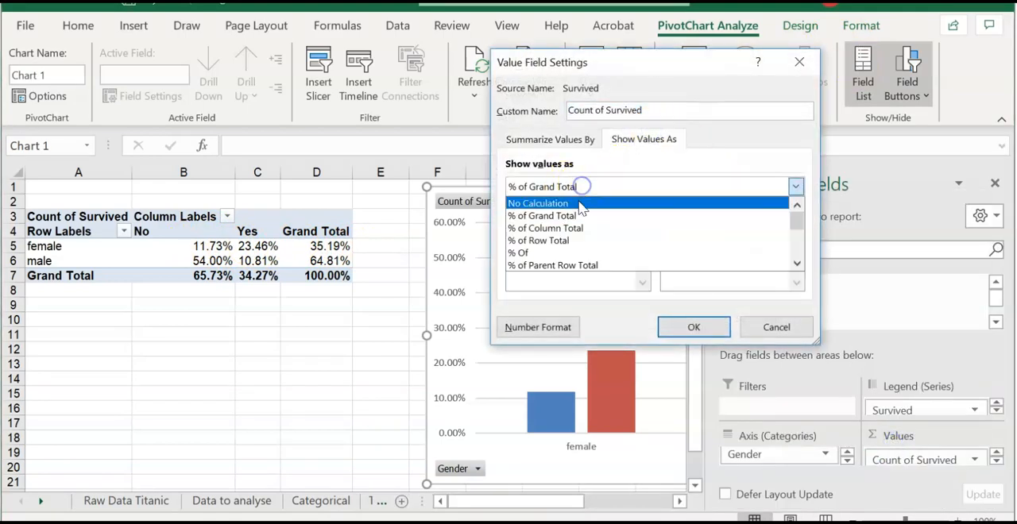
click(585, 241)
click(691, 326)
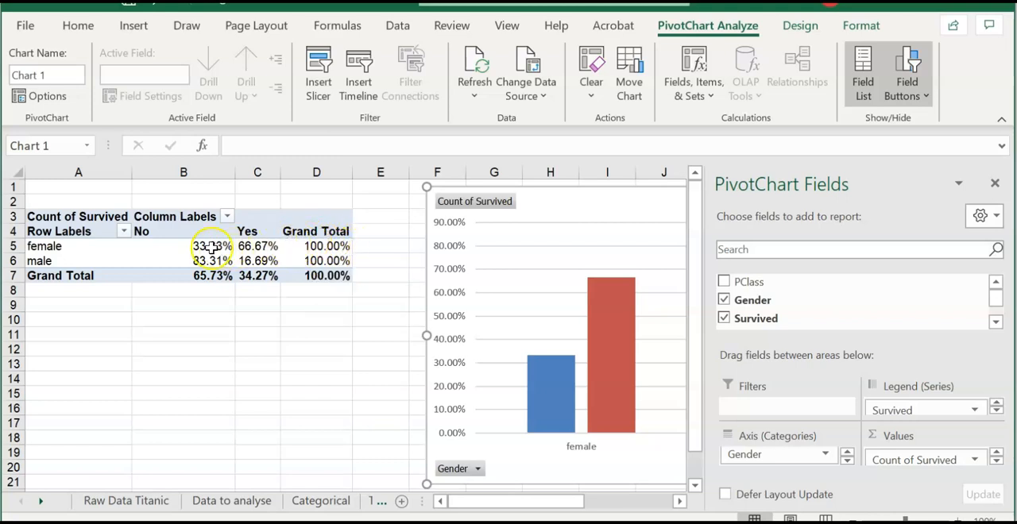
mouse_move(169, 244)
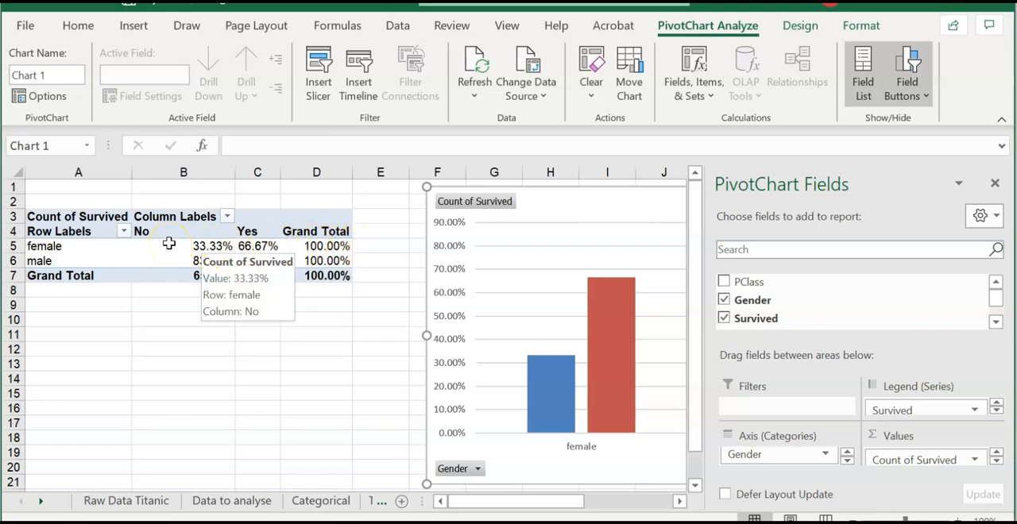
mouse_move(255, 243)
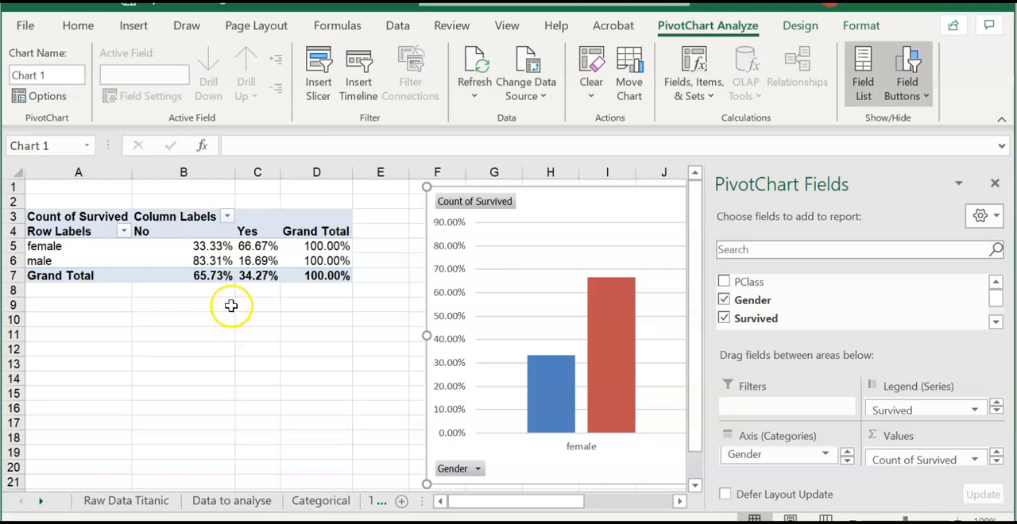
mouse_move(164, 260)
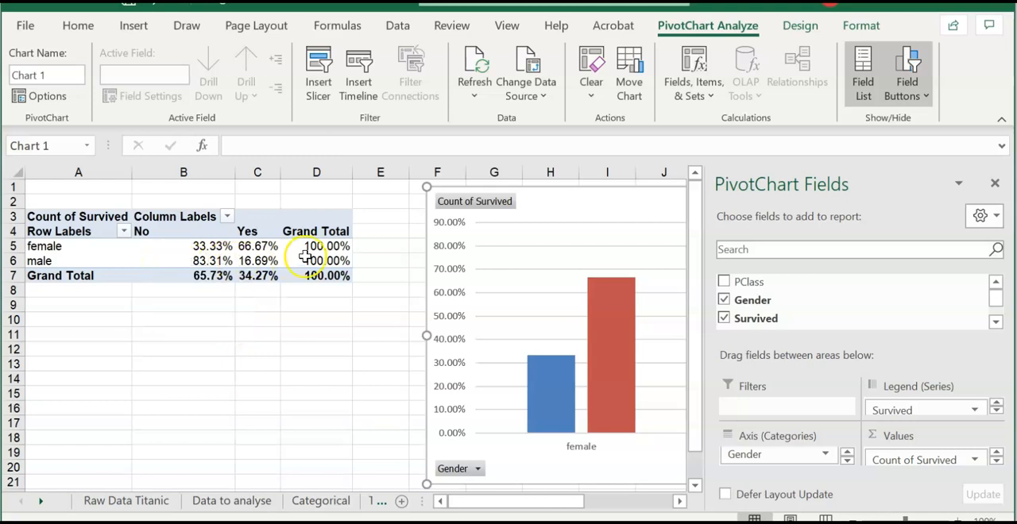
mouse_move(260, 260)
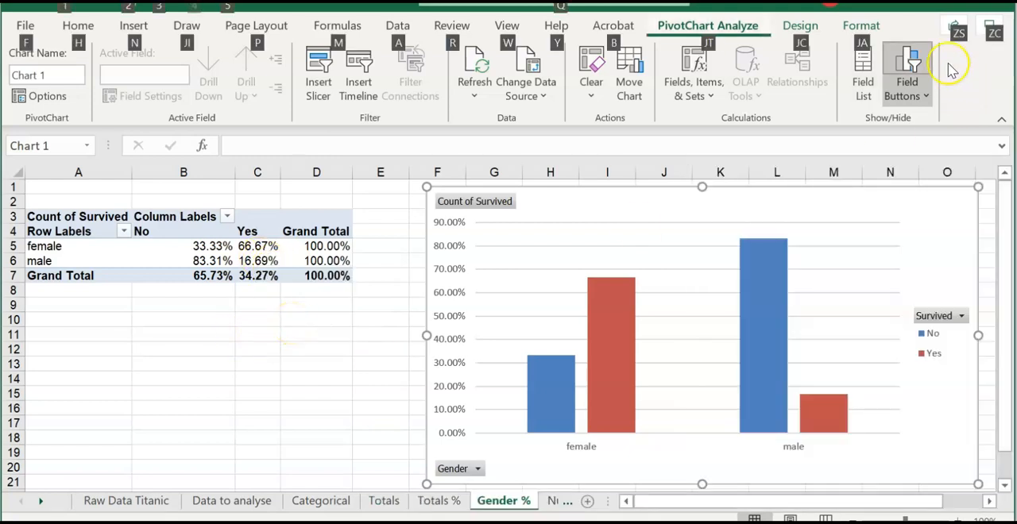
- Show the Count of Survived values on Gender % as % of Column Total and close the field list
click(864, 71)
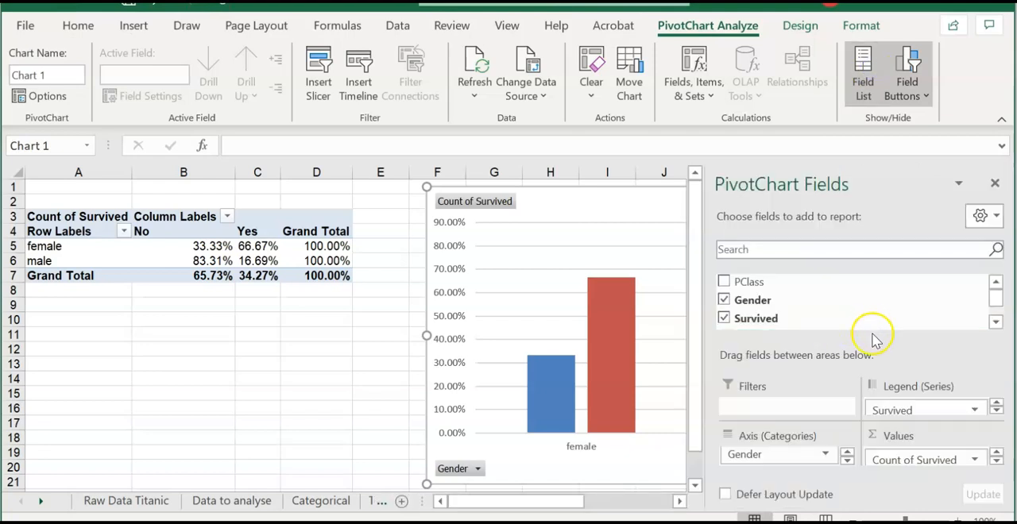
click(927, 460)
click(882, 439)
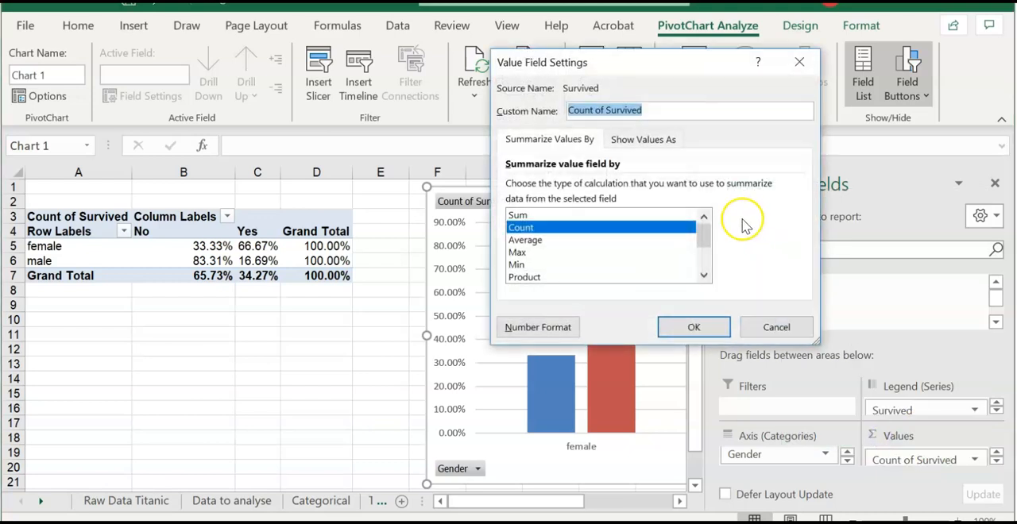
click(656, 143)
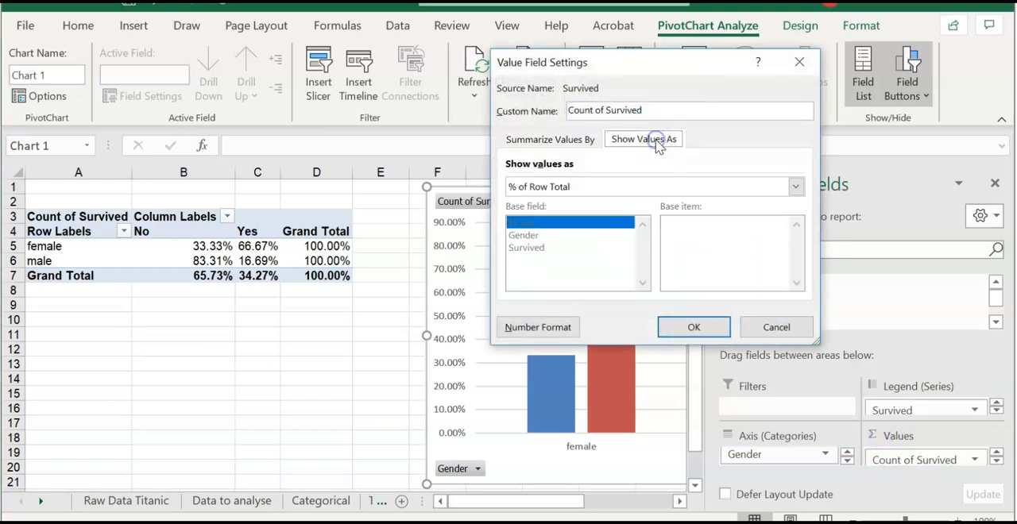
click(617, 187)
click(604, 229)
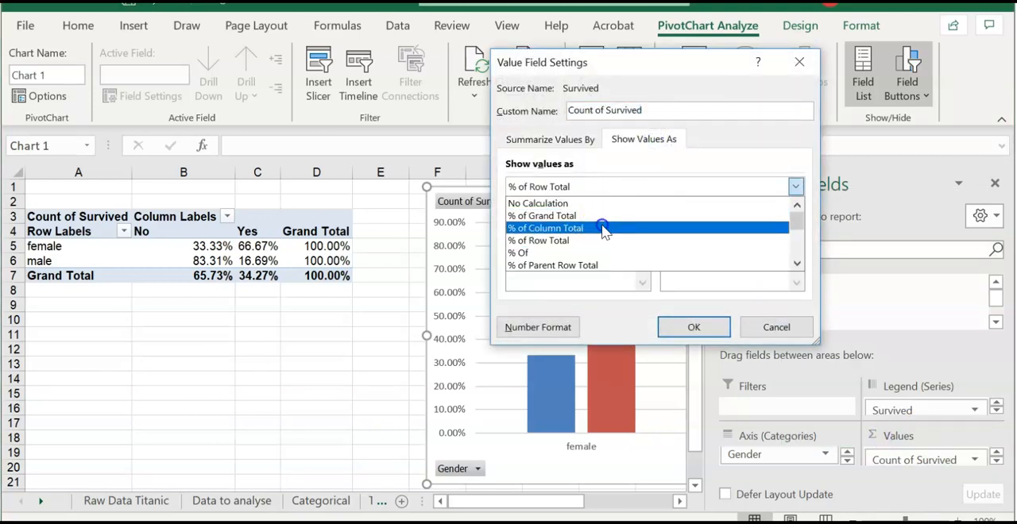
click(692, 327)
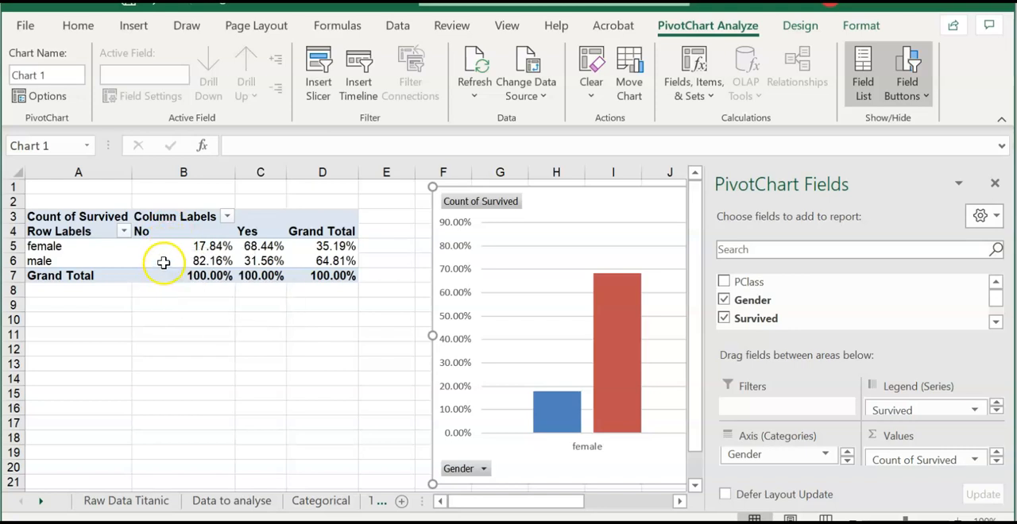
mouse_move(164, 261)
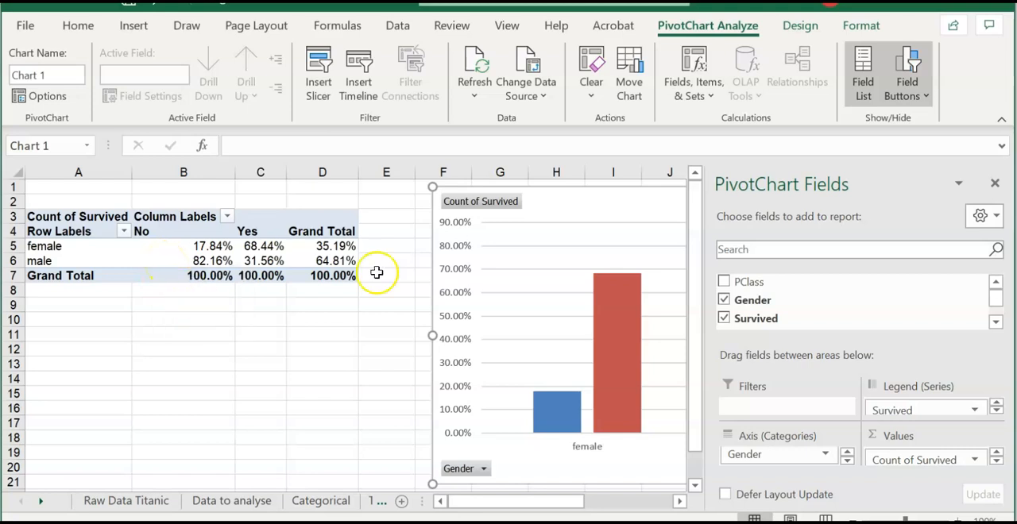
click(993, 184)
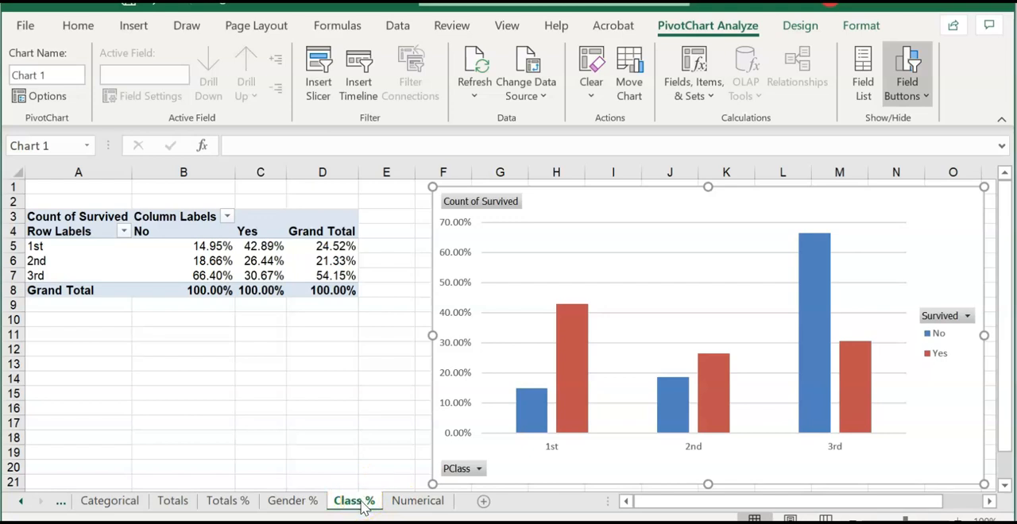
- Compare the class percentages on the Class % sheet with the survival counts on the Totals sheet
click(859, 77)
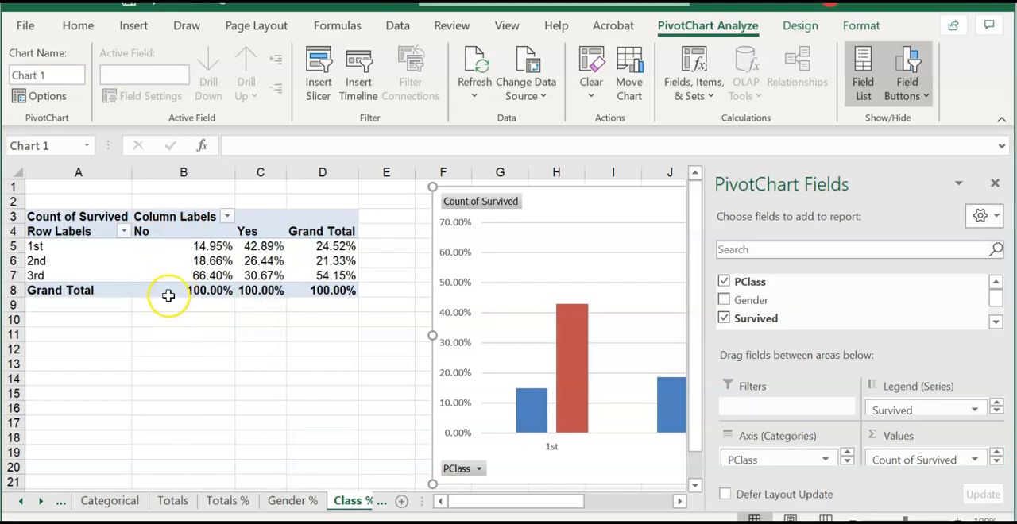
click(162, 504)
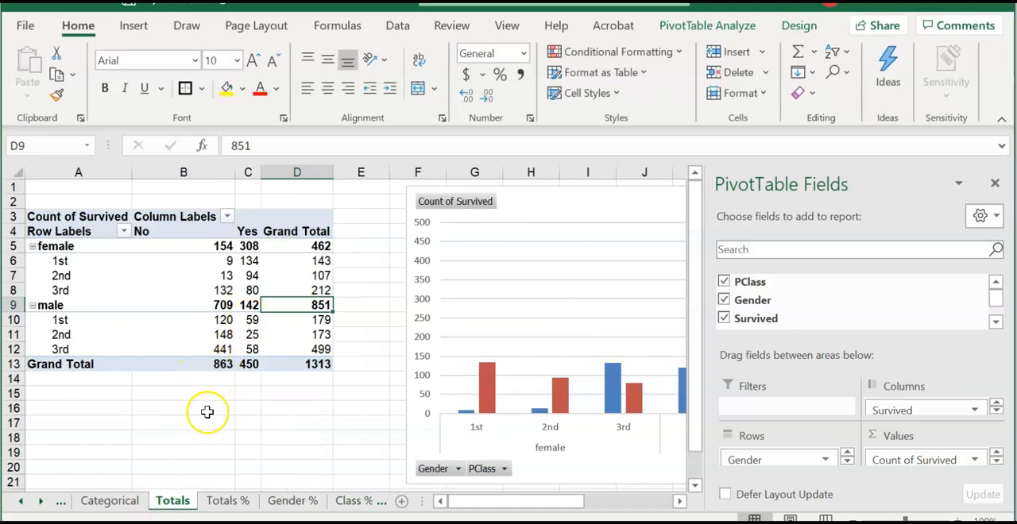
click(353, 502)
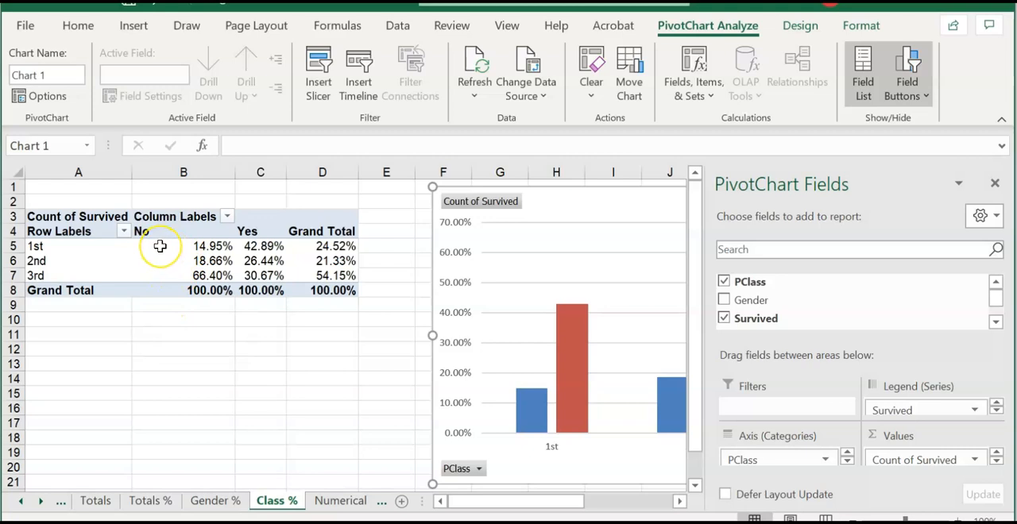
mouse_move(160, 246)
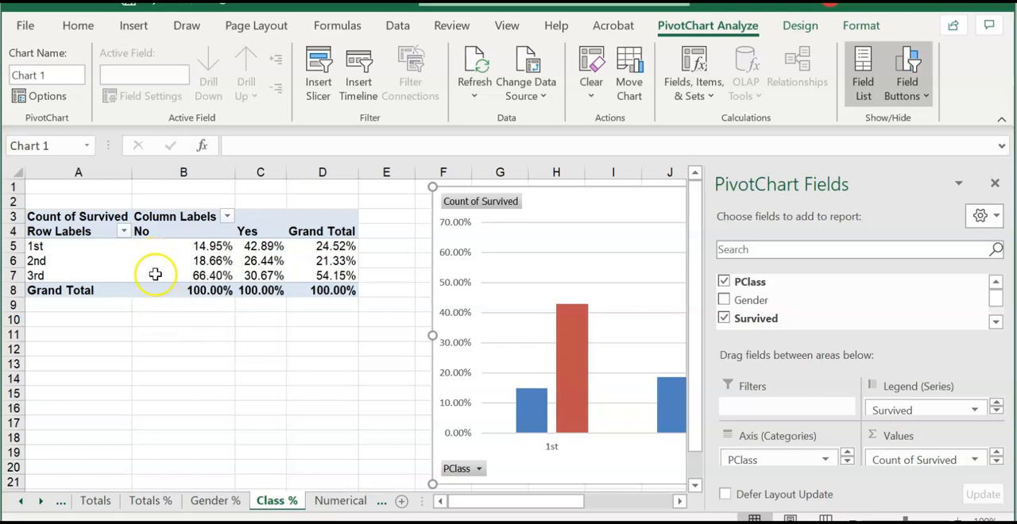
mouse_move(157, 275)
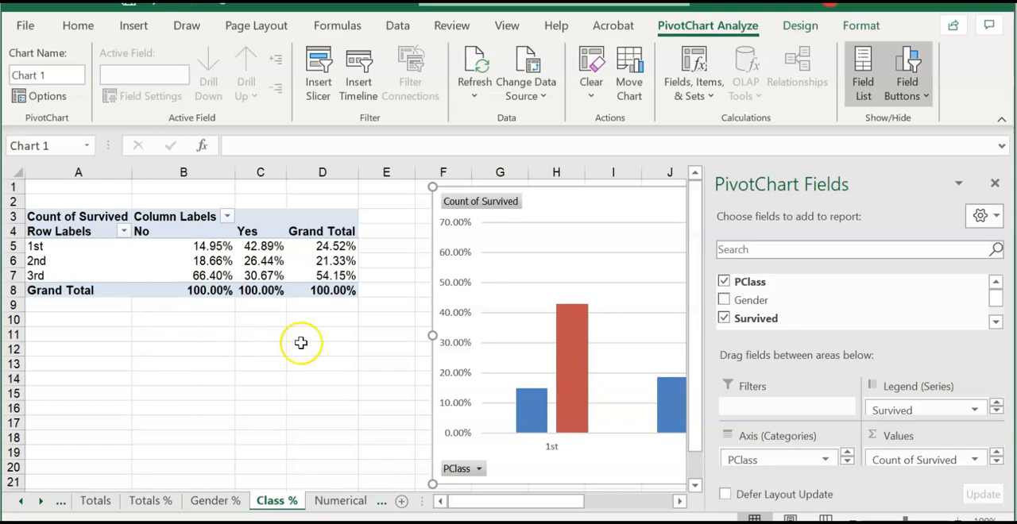
- Show the Count of Survived values on Class % as % of Row Total and examine the survivors' percentages by class
click(938, 461)
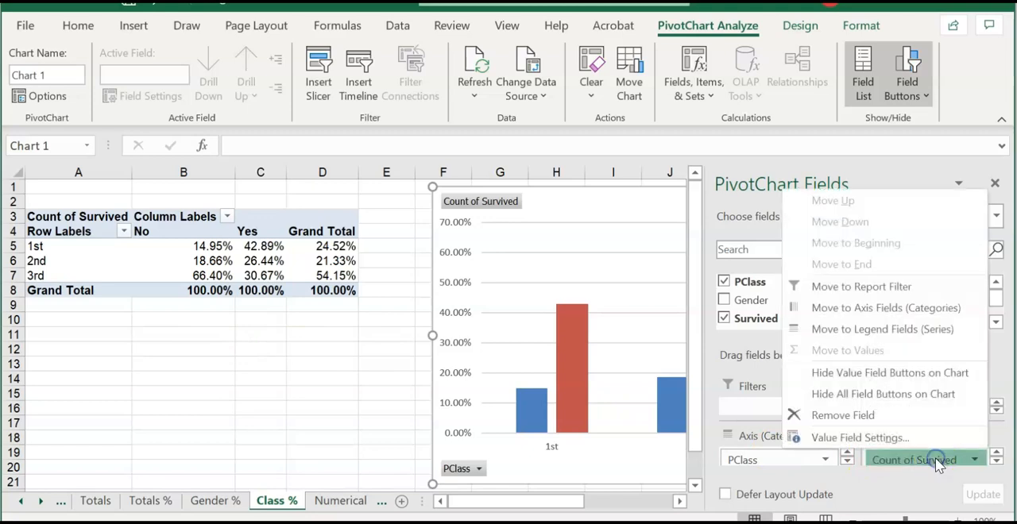
click(841, 499)
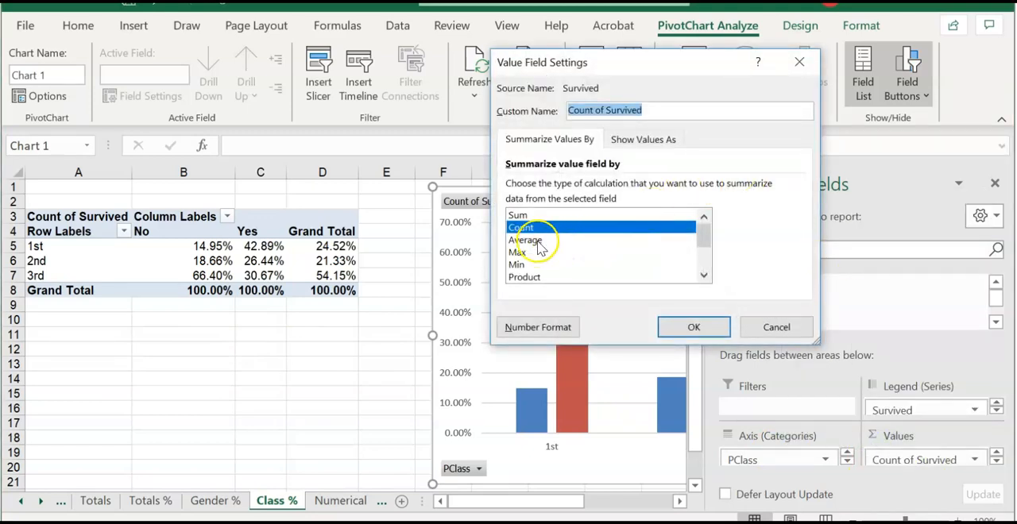
click(648, 140)
click(589, 187)
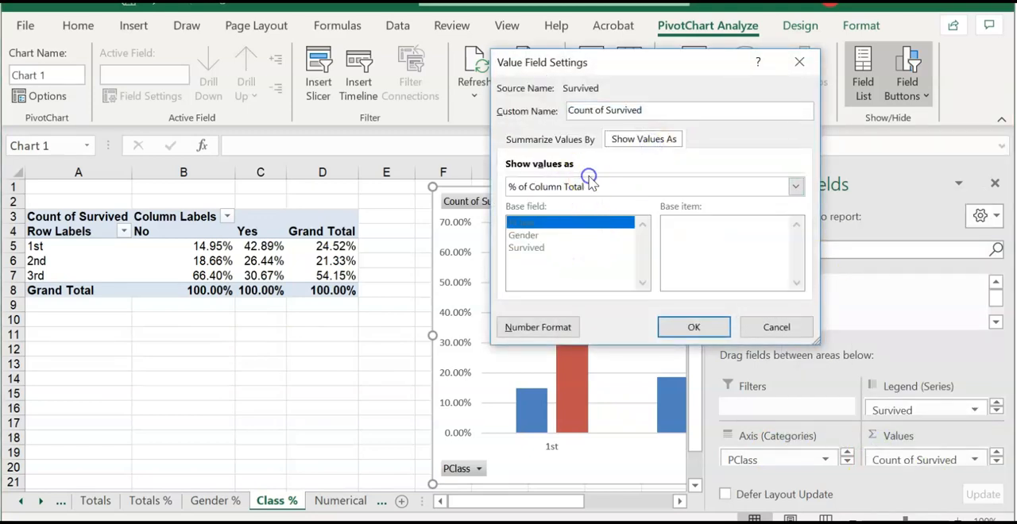
click(574, 240)
click(701, 326)
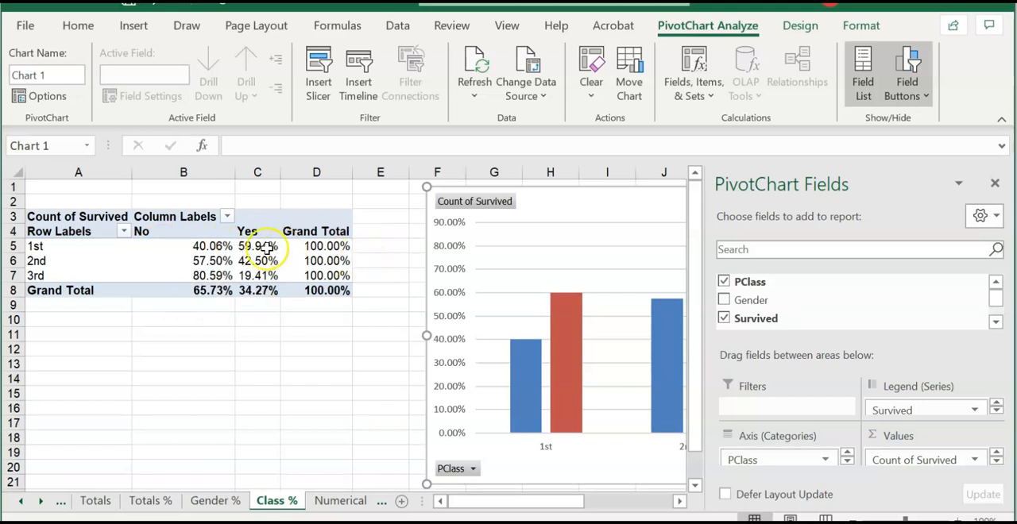
mouse_move(265, 249)
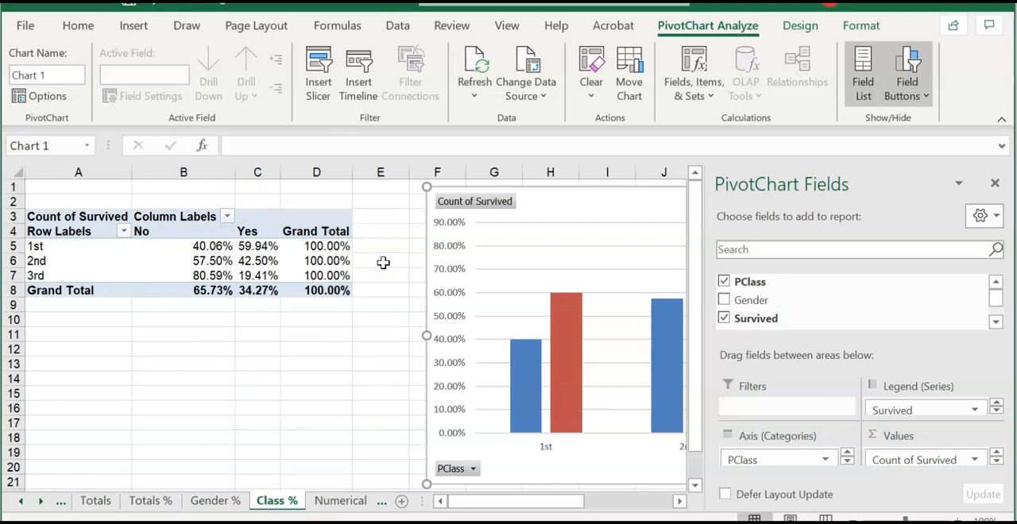
- Sort the Age and Survived columns on the Numerical sheet by Age from smallest to largest, with Survived A to Z as second level
key(ctrl+Page_Down)
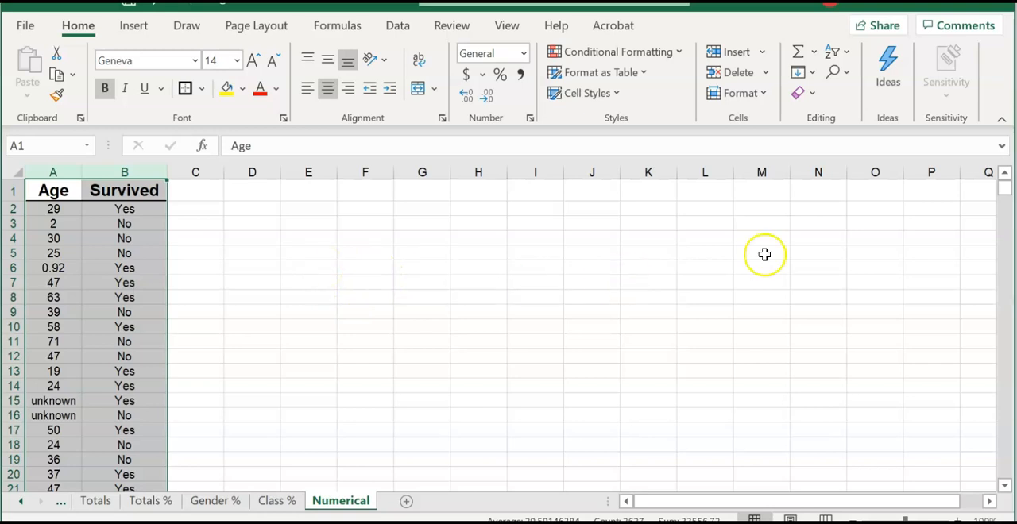
click(835, 52)
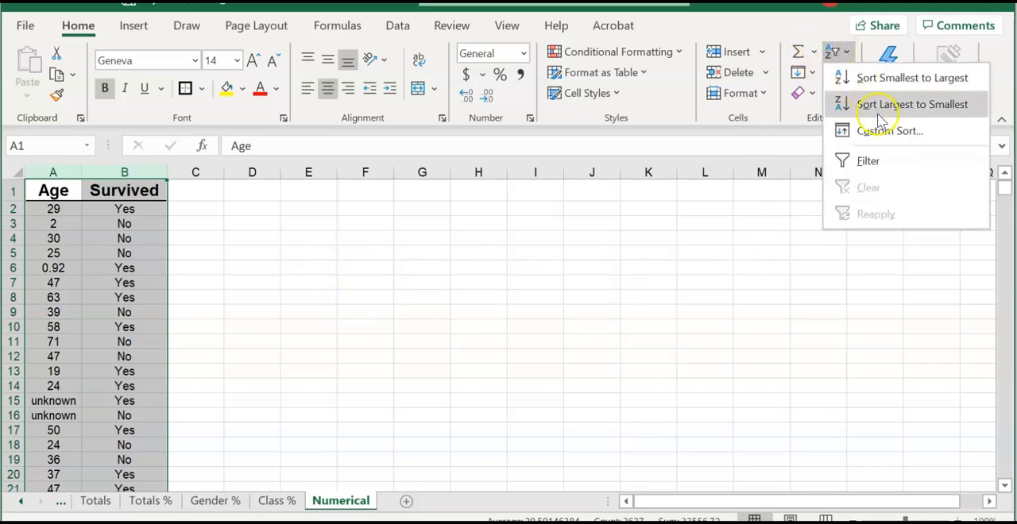
click(867, 131)
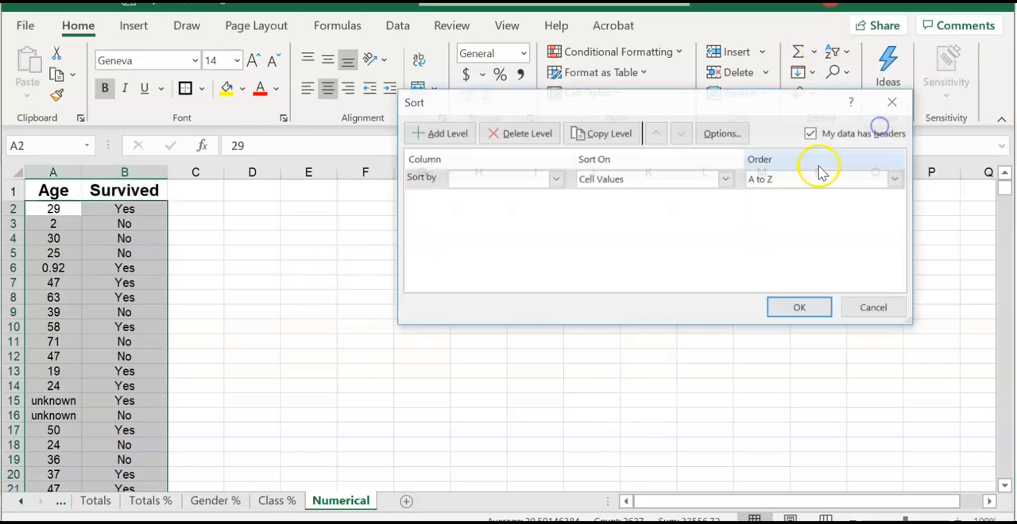
click(551, 181)
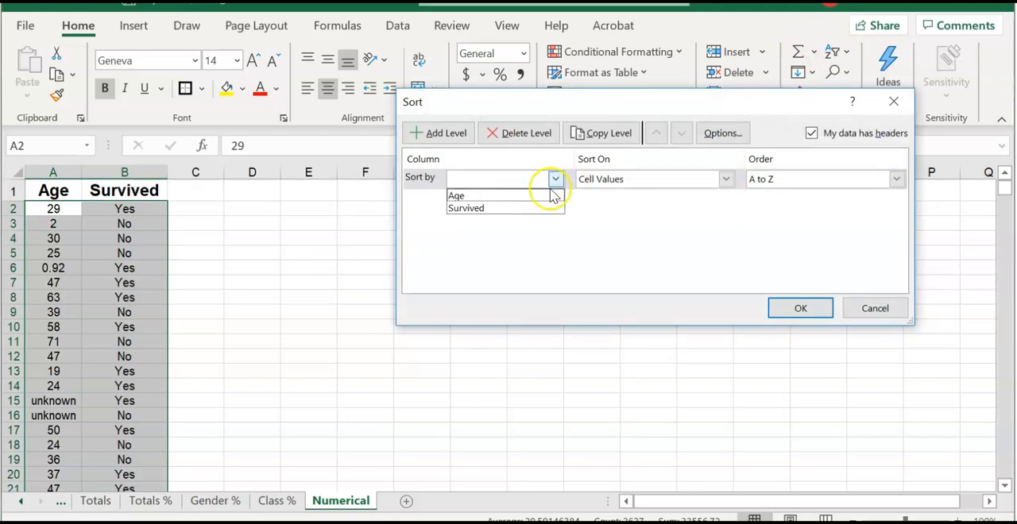
click(547, 199)
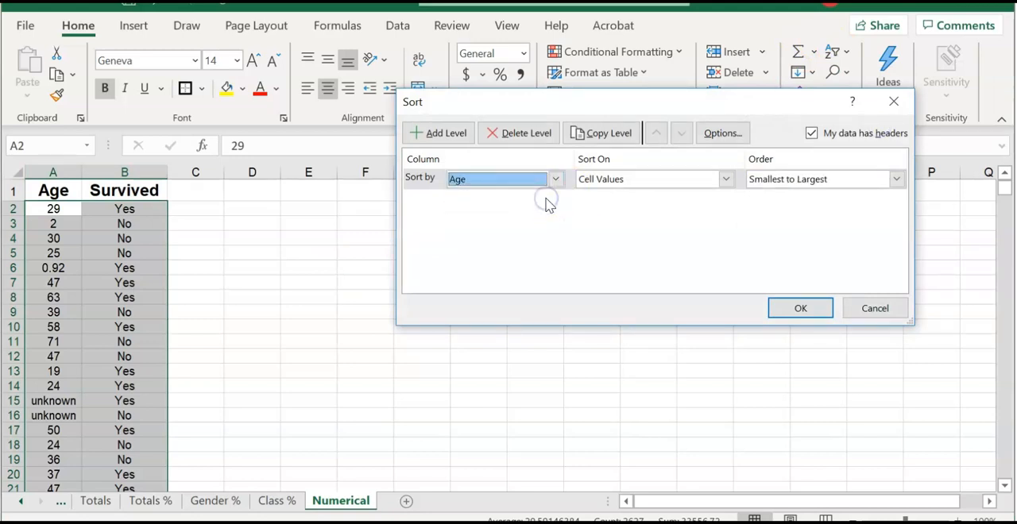
click(439, 132)
click(555, 199)
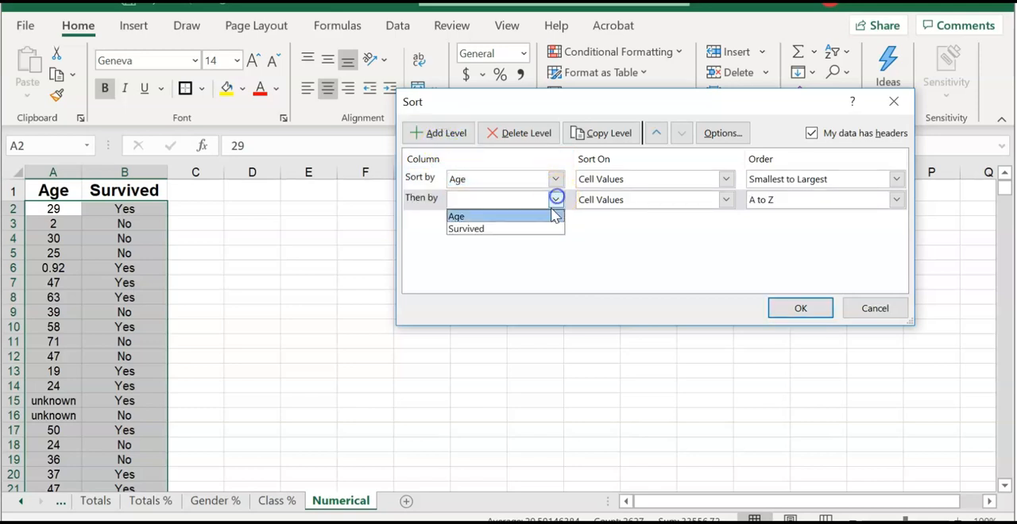
click(538, 228)
click(795, 308)
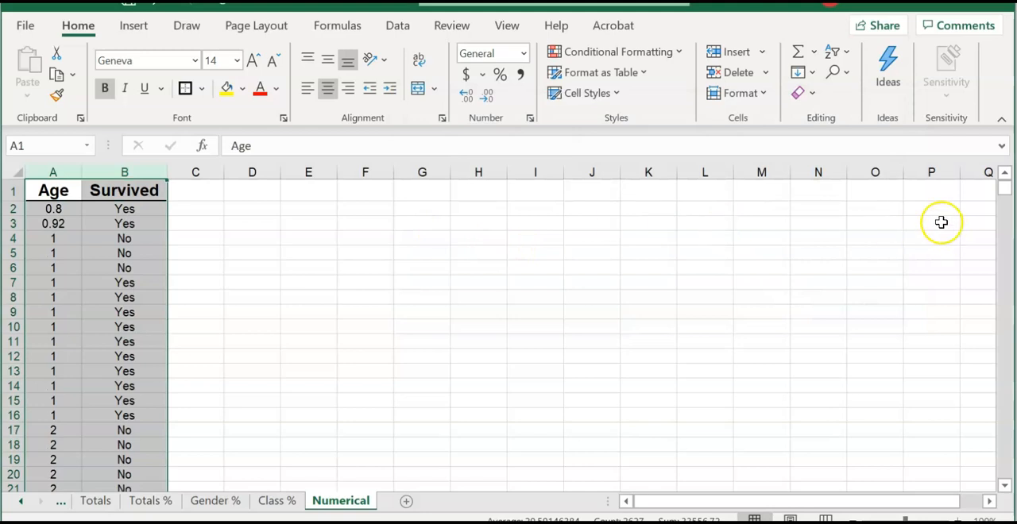
- Examine the rows with unknown ages below the numeric ages in the sorted list and return to the first rows
drag(1003, 190, 965, 403)
drag(977, 437, 1001, 438)
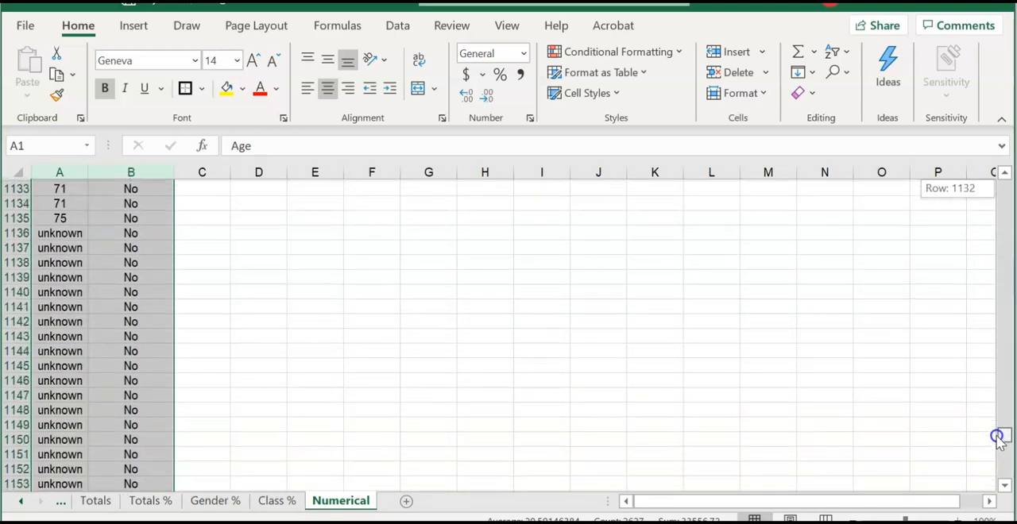
click(223, 243)
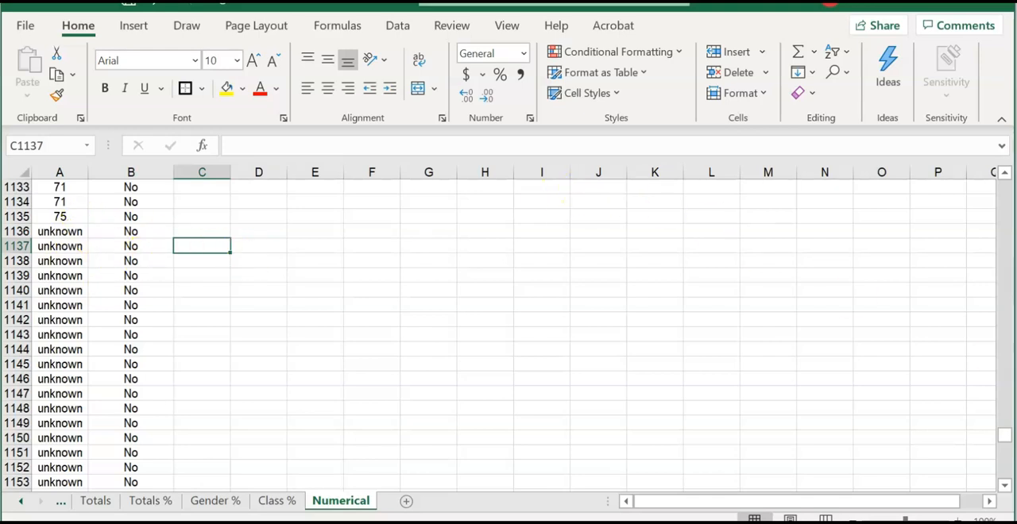
drag(1006, 438, 1002, 179)
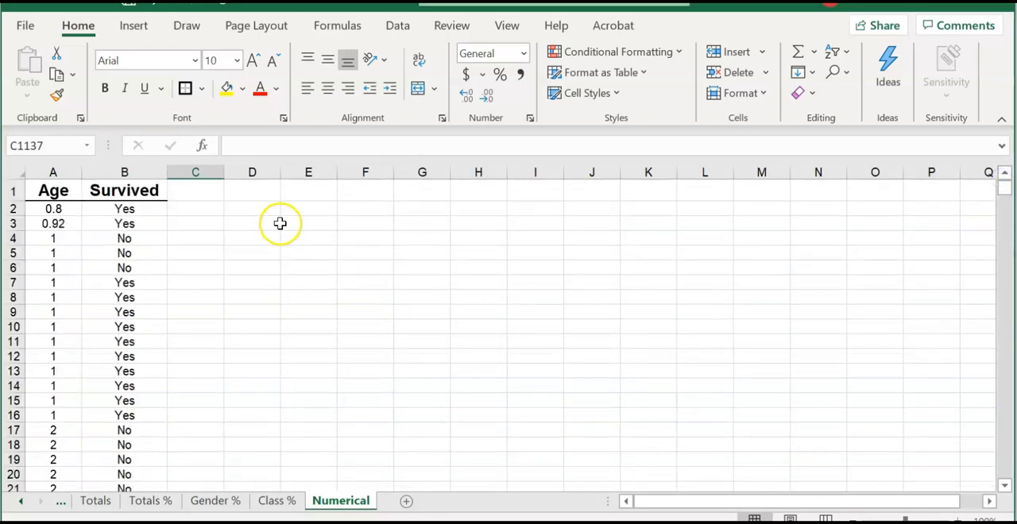
- Count the unknown ages in cell I2 with the formula =COUNTIF(A1:B1314,"unknown")
click(534, 209)
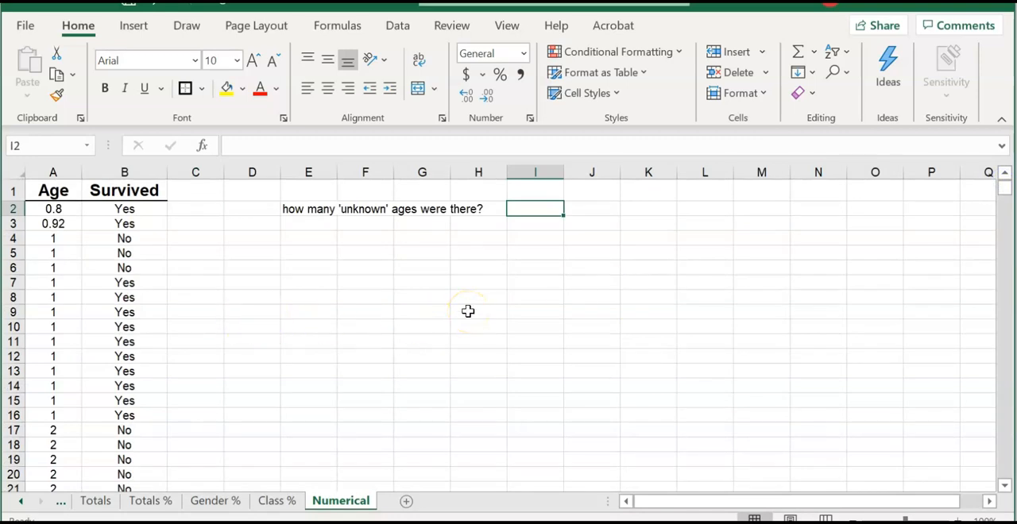
text(=)
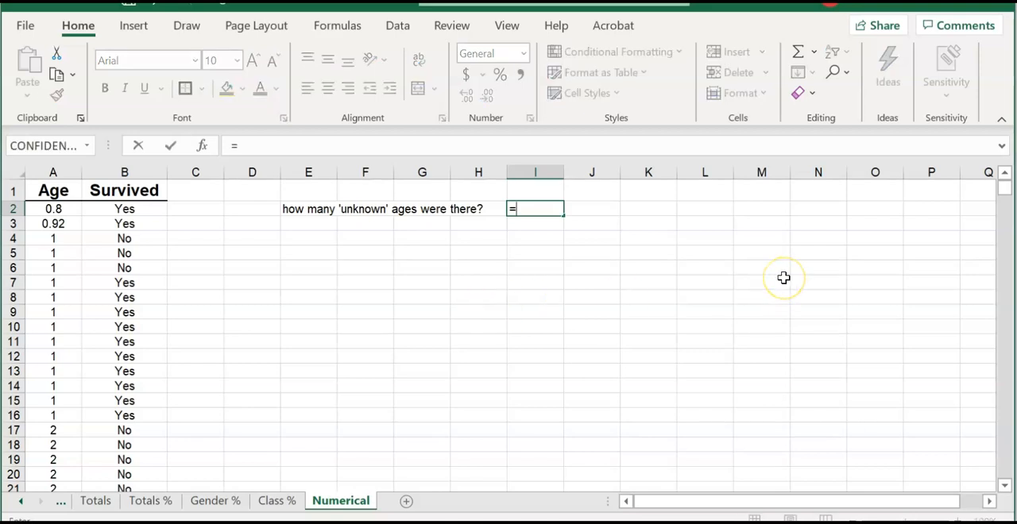
text(COUNTIF()
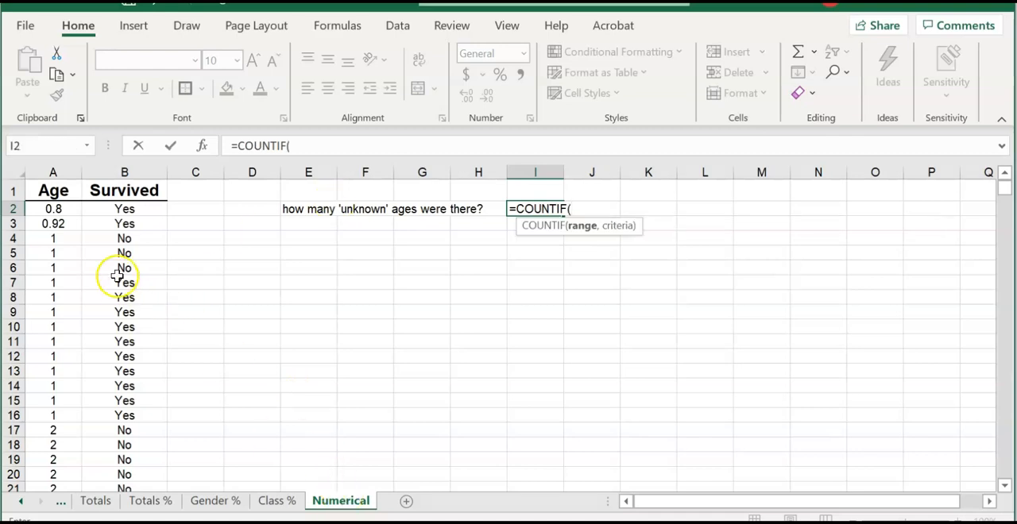
click(62, 192)
drag(1005, 191, 1002, 399)
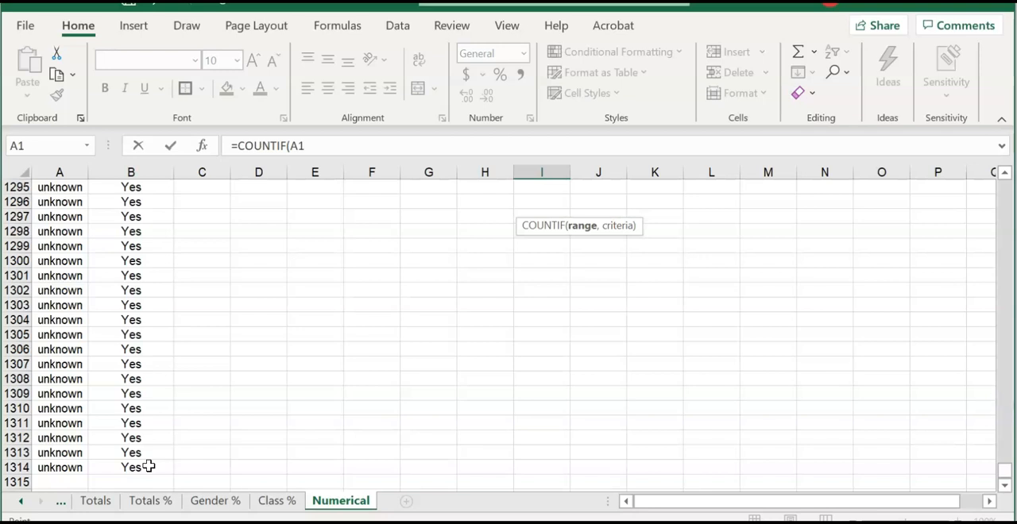
shift+click(148, 467)
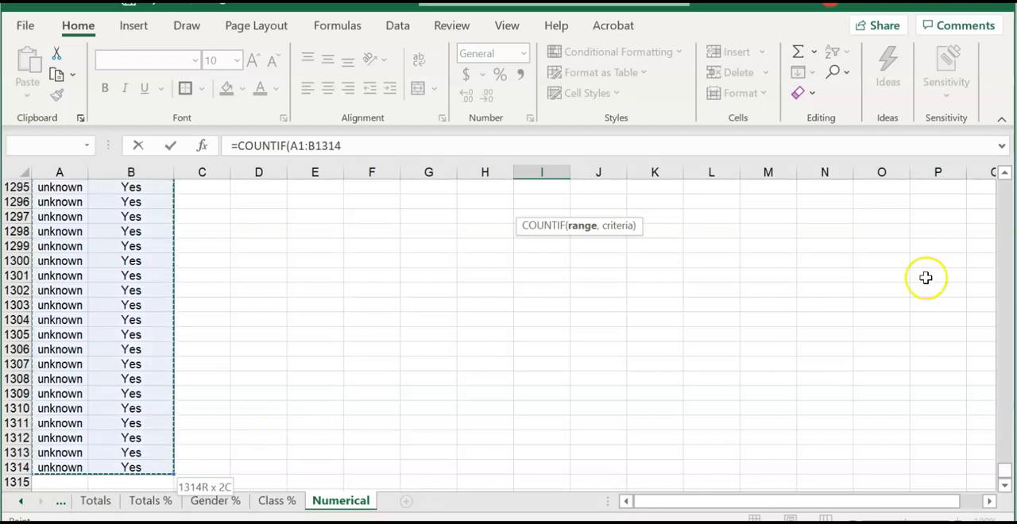
drag(1004, 472, 1005, 475)
drag(1004, 213, 1003, 181)
text(,"unknown)
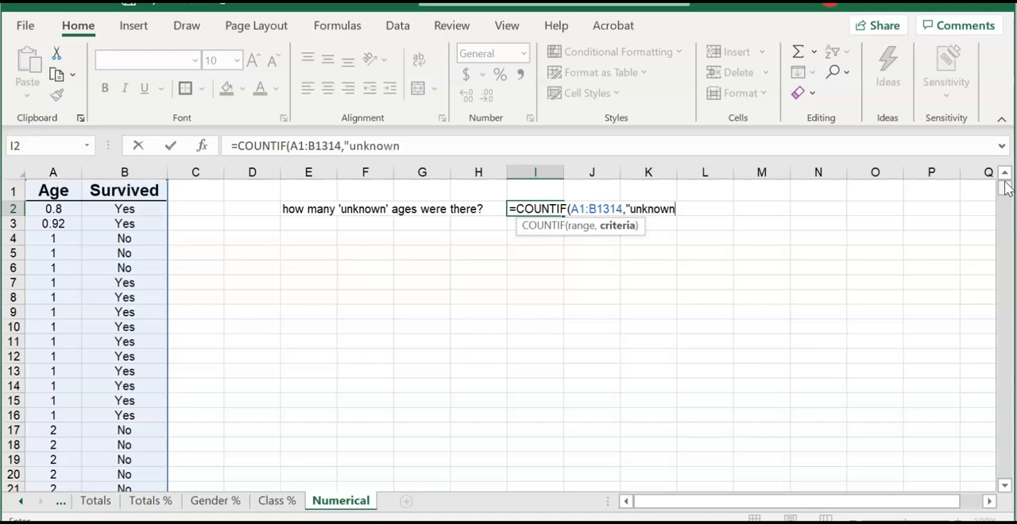
text())
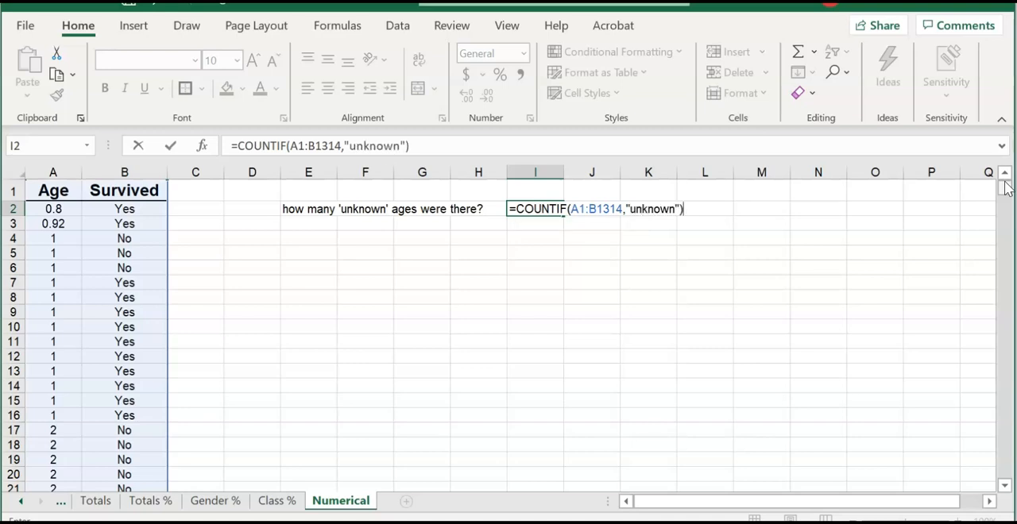
key(Return)
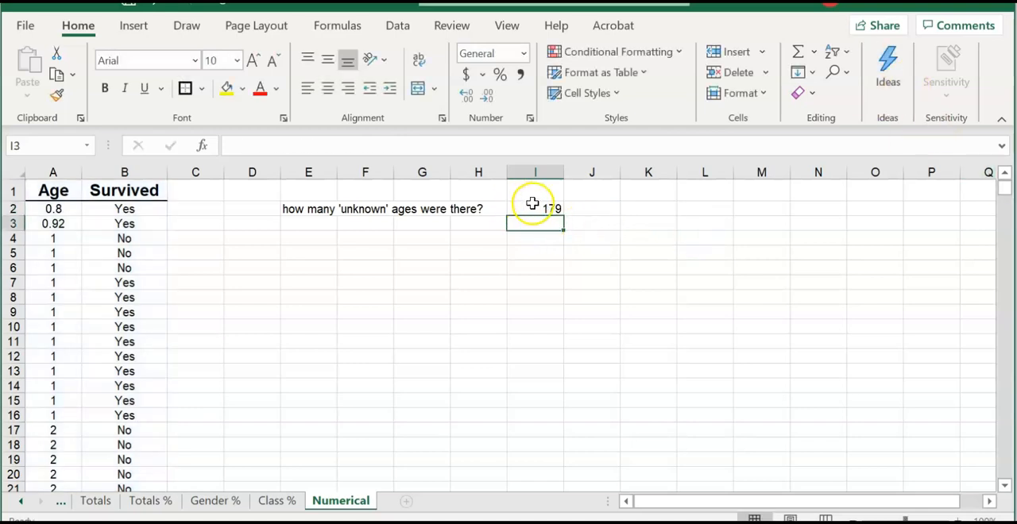
- Enter the headers Yes in K1 and No in L1 and make both bold and underlined
click(656, 199)
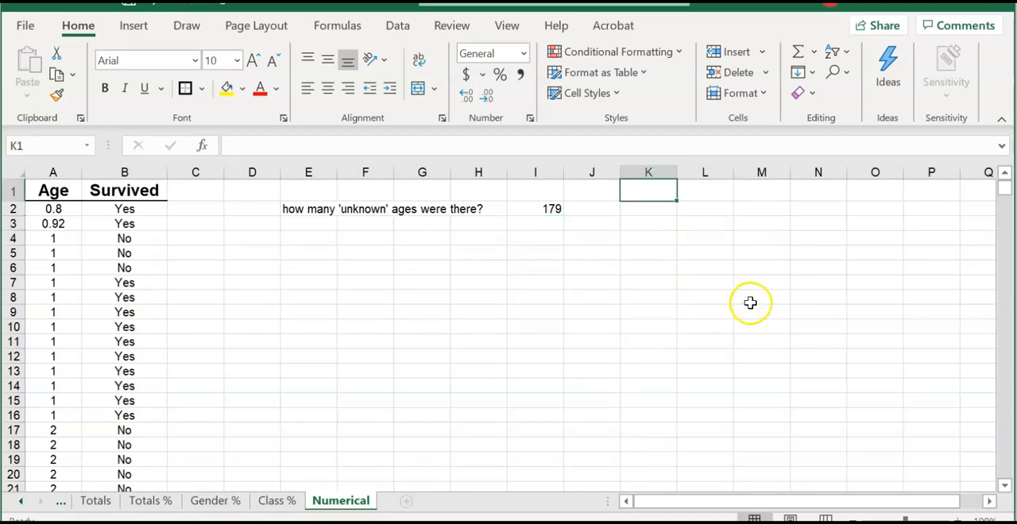
text(Yes)
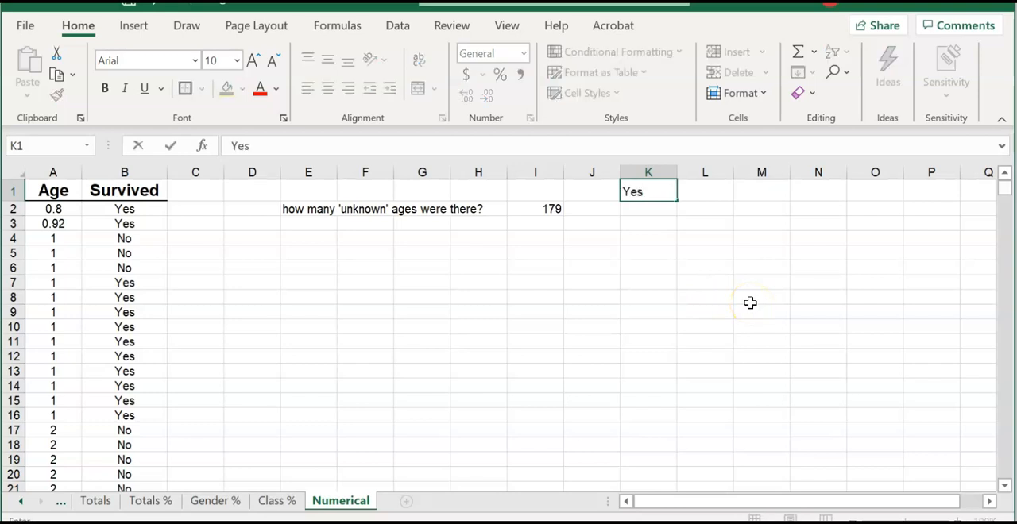
key(Tab)
text(N)
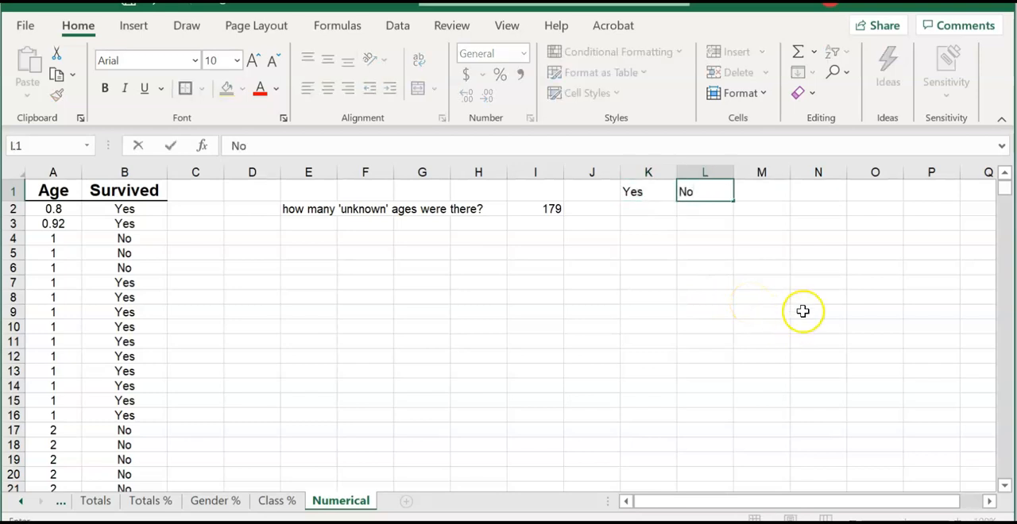
click(802, 311)
drag(648, 192, 705, 201)
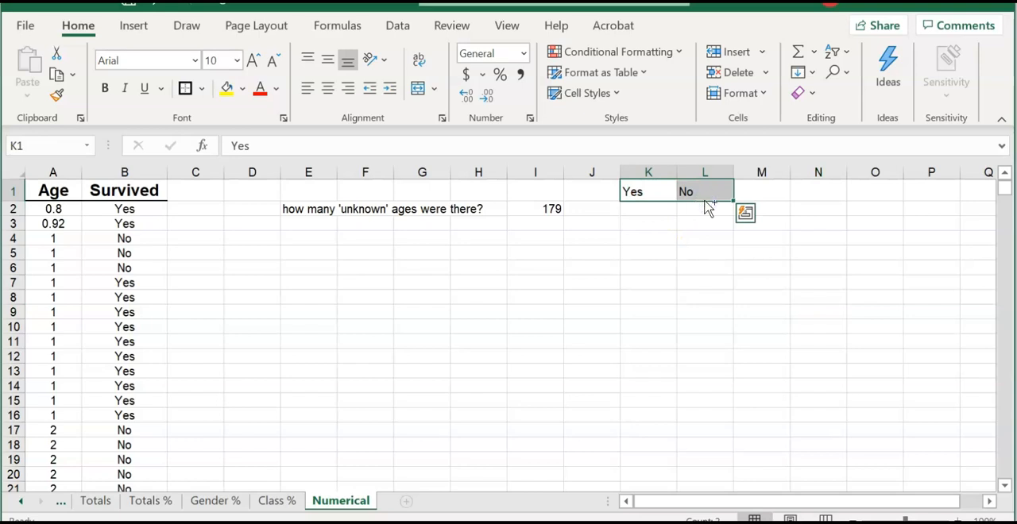
key(ctrl+b)
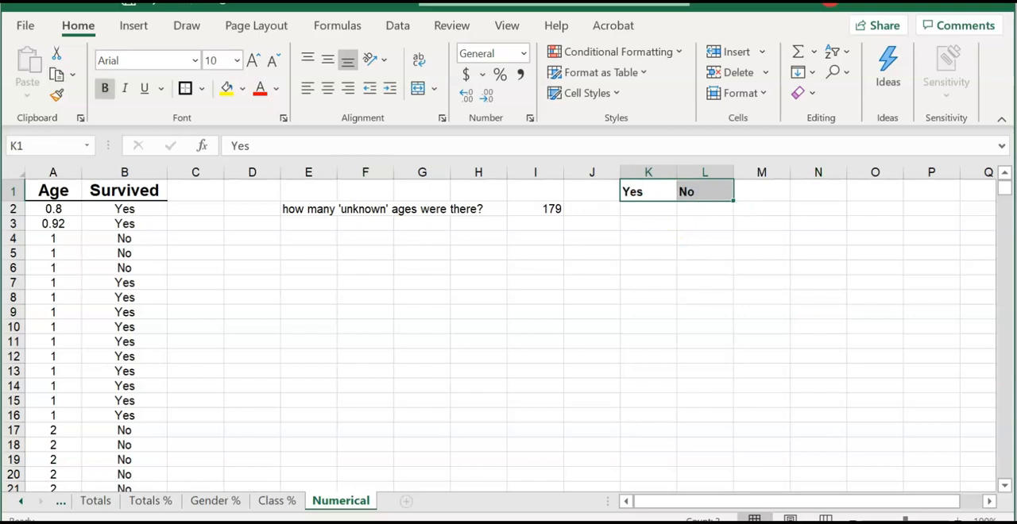
click(144, 88)
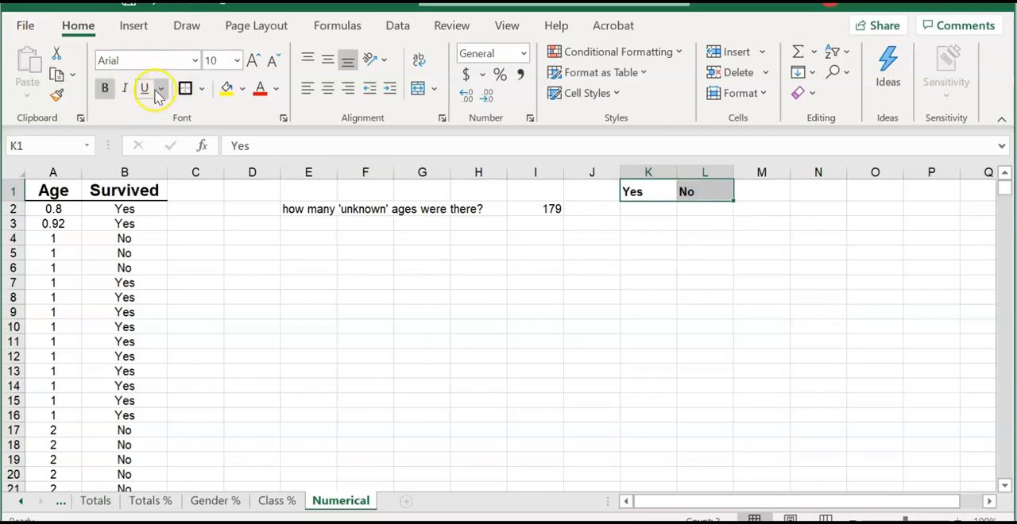
click(464, 280)
- Re-sort the Age and Survived columns by Survived A to Z, with Age from smallest to largest as second level
drag(52, 172, 105, 171)
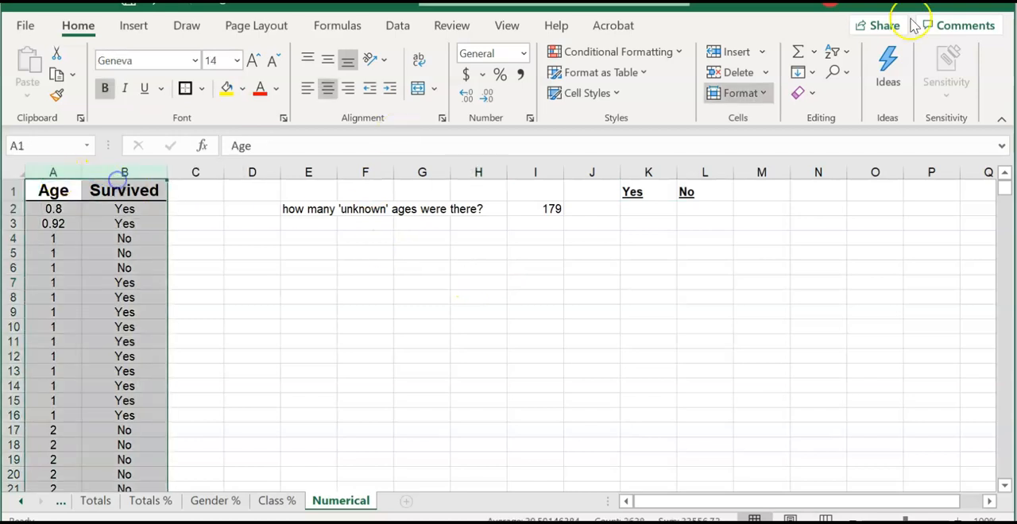
click(834, 52)
click(883, 128)
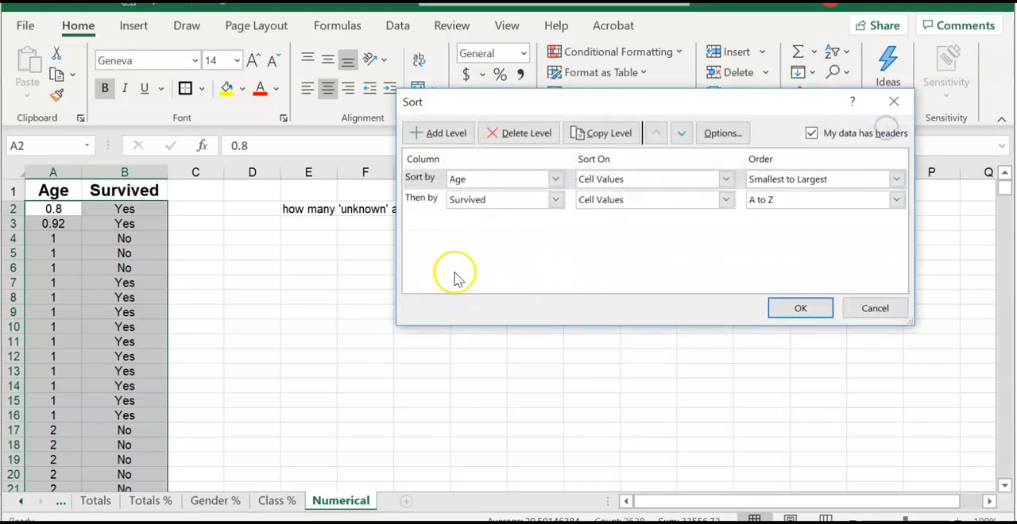
click(554, 178)
click(545, 208)
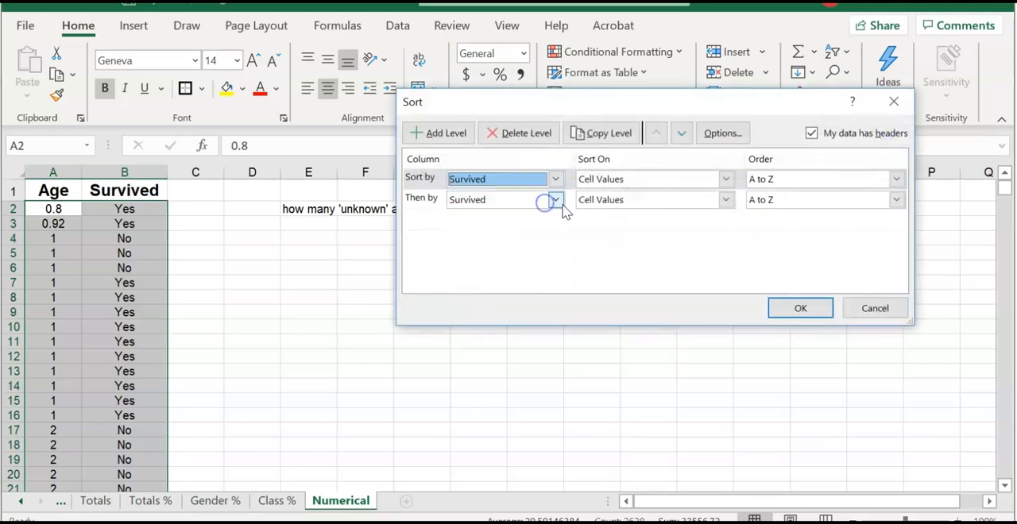
click(548, 199)
click(545, 217)
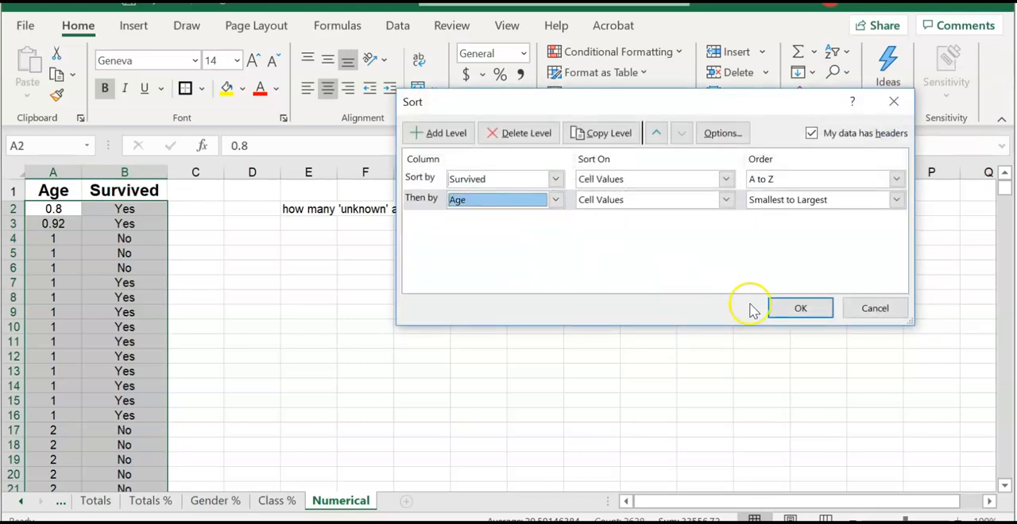
click(795, 311)
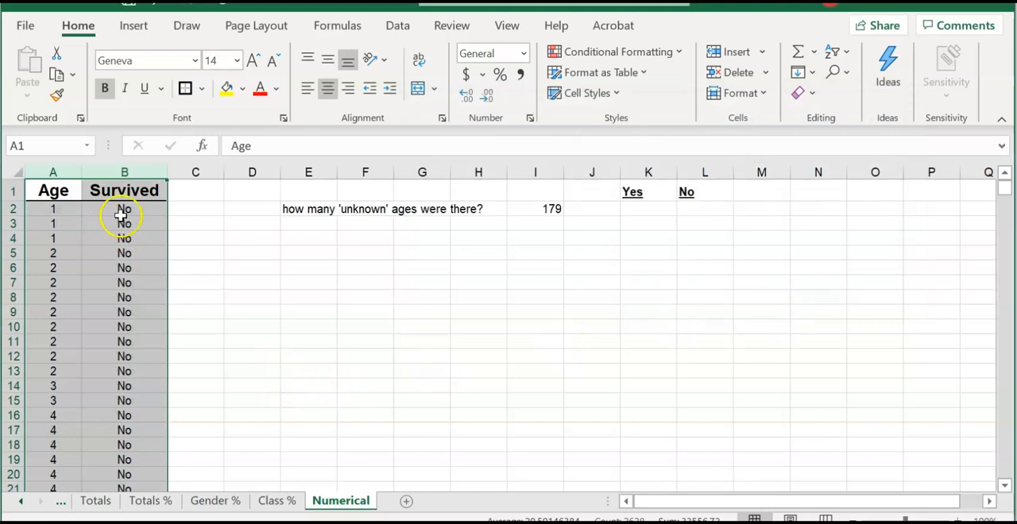
- Copy the known ages of the non-survivors, A2:A713, into the No column starting at L2
click(61, 209)
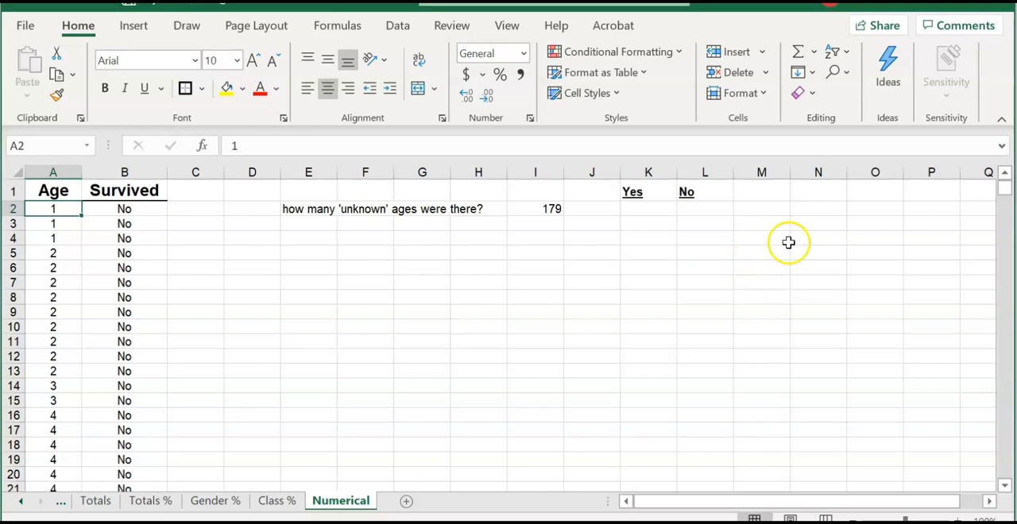
drag(1003, 192, 1003, 192)
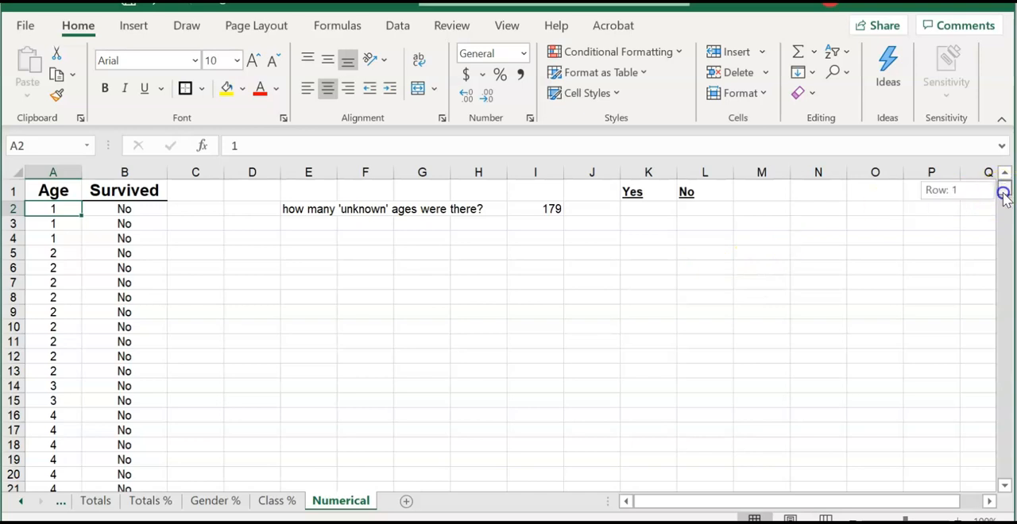
drag(1000, 251, 1004, 314)
drag(1000, 363, 1003, 365)
shift+click(50, 320)
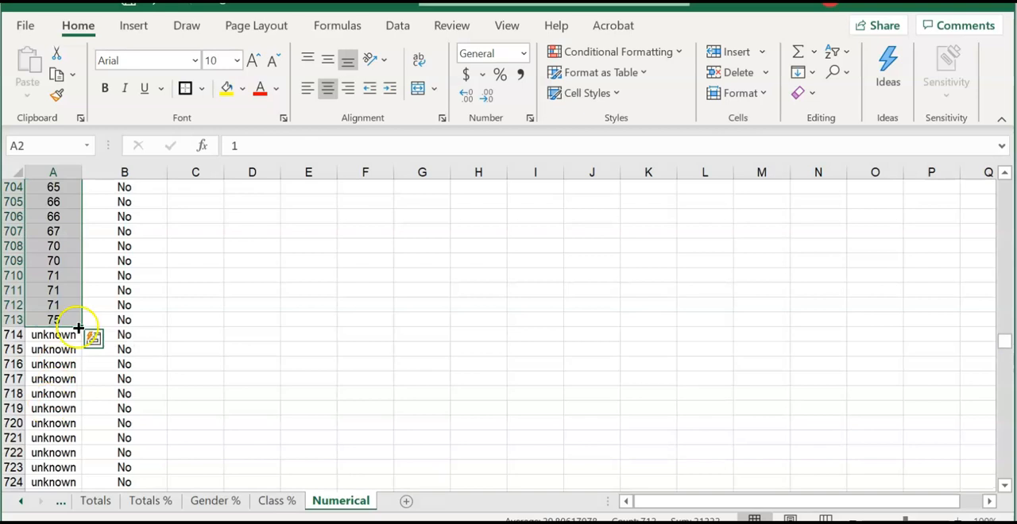
key(ctrl+c)
drag(1006, 340, 1005, 173)
click(715, 214)
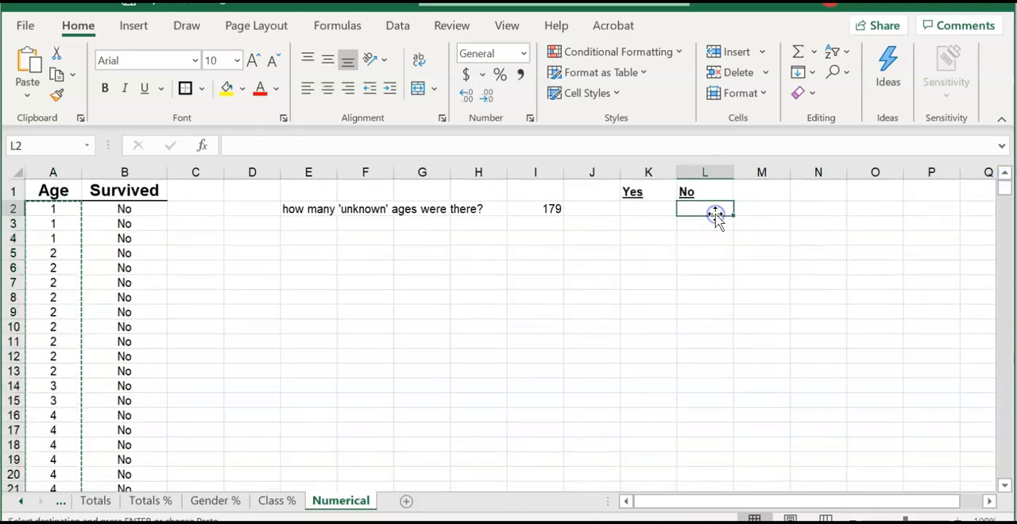
key(ctrl+v)
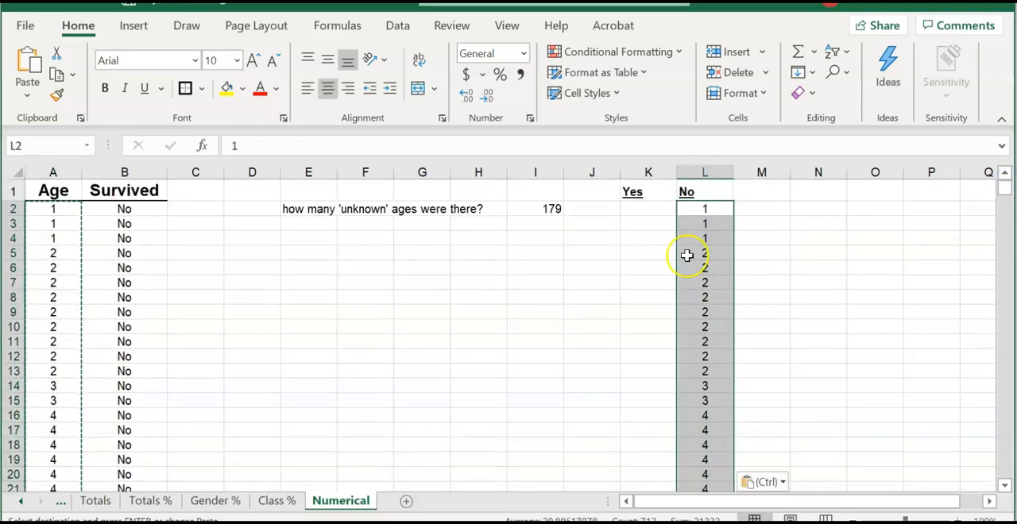
- Copy the survivors' known ages, A865:A1286, into the Yes column starting at K2
click(645, 209)
click(1005, 197)
drag(1005, 197, 1004, 268)
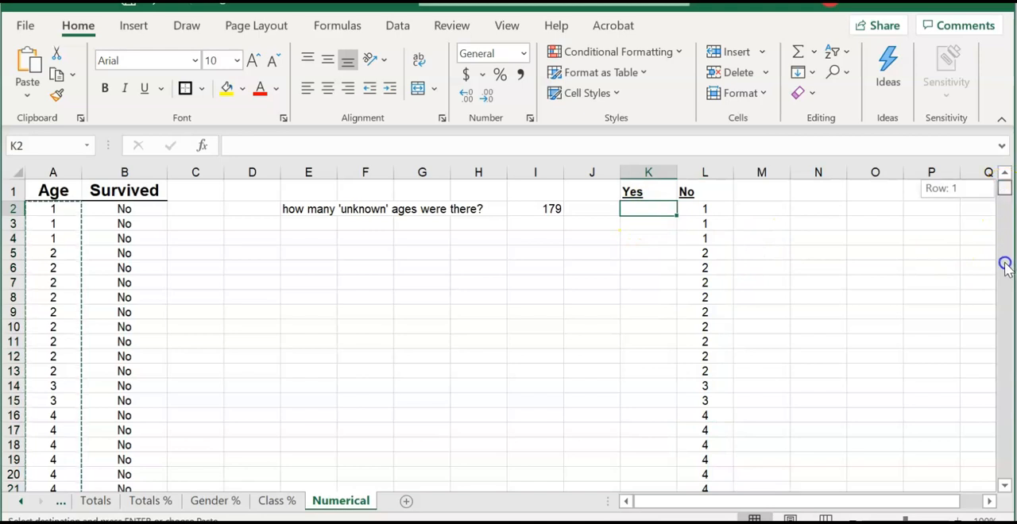
drag(1001, 320, 1005, 257)
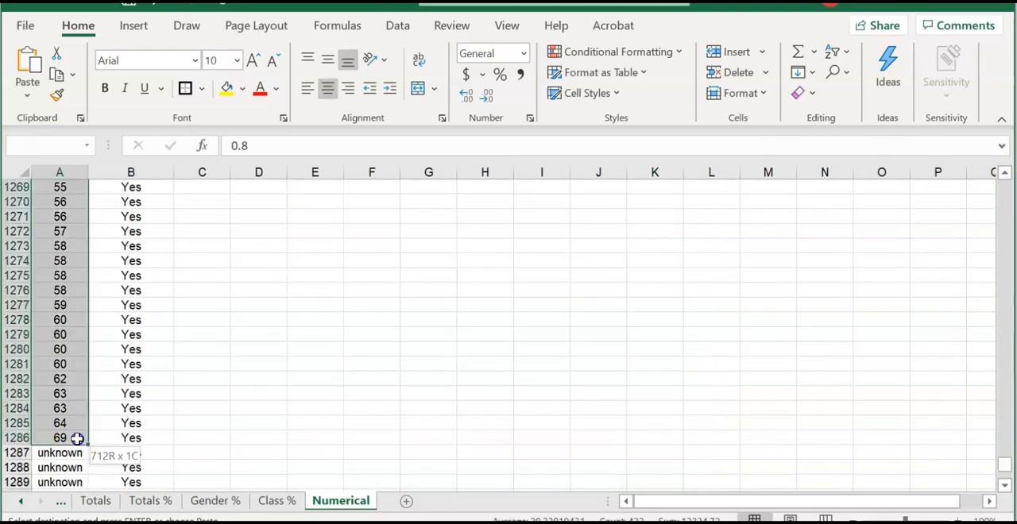
drag(77, 438, 77, 438)
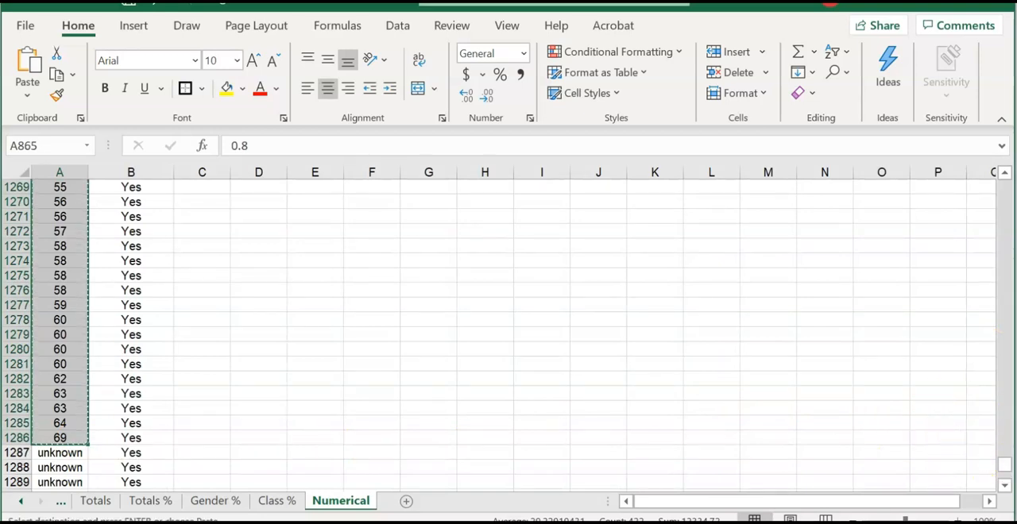
drag(1003, 466, 1002, 181)
click(645, 213)
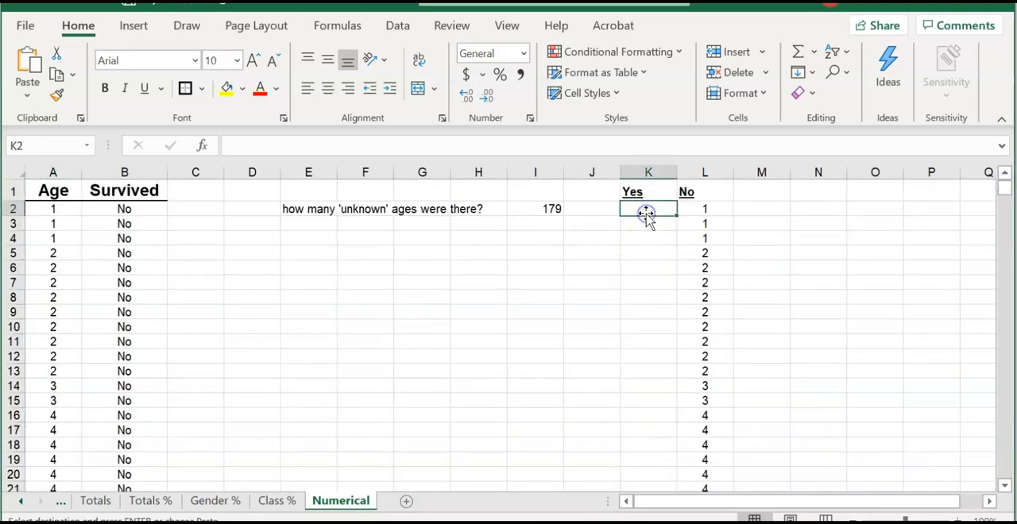
key(ctrl+v)
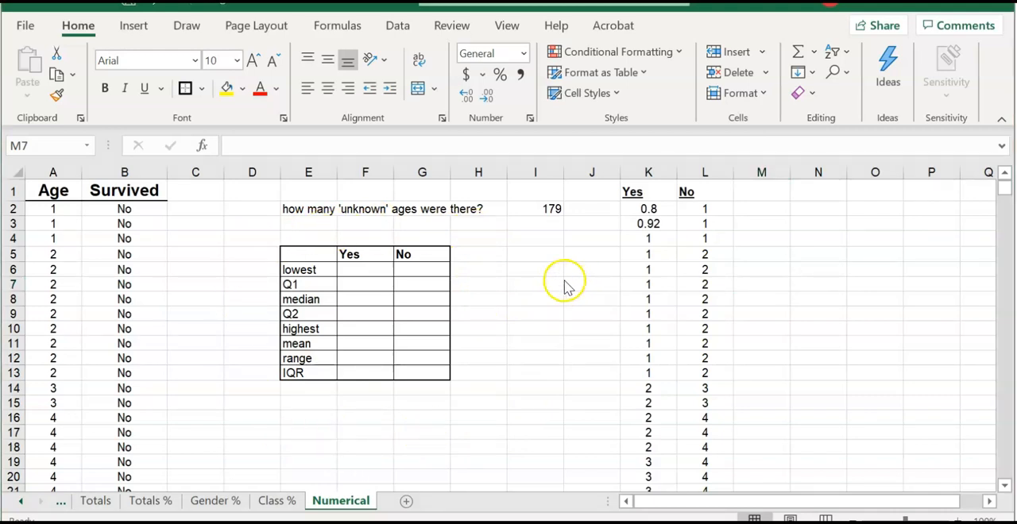
- Calculate the survivors' lowest age in F6 with the formula =MIN(K2:K423)
click(375, 271)
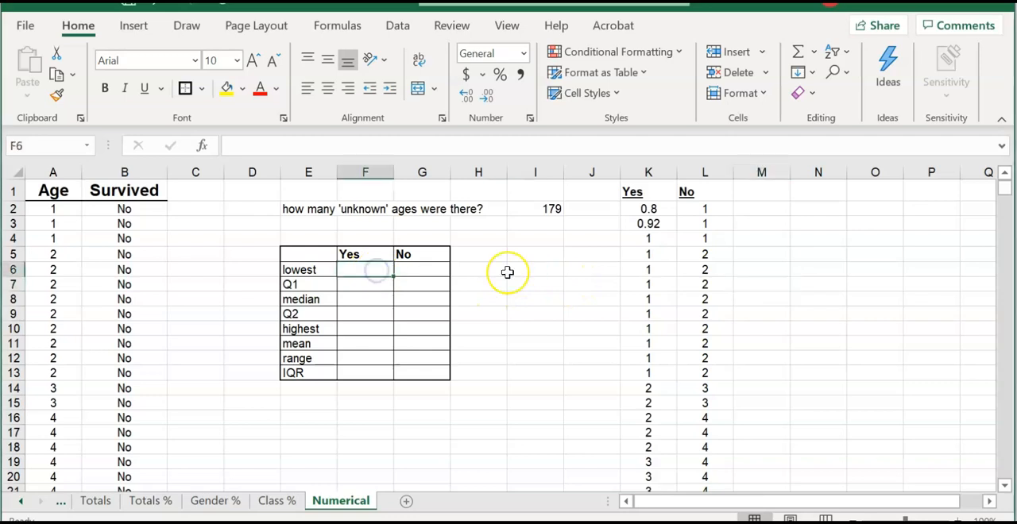
text(=)
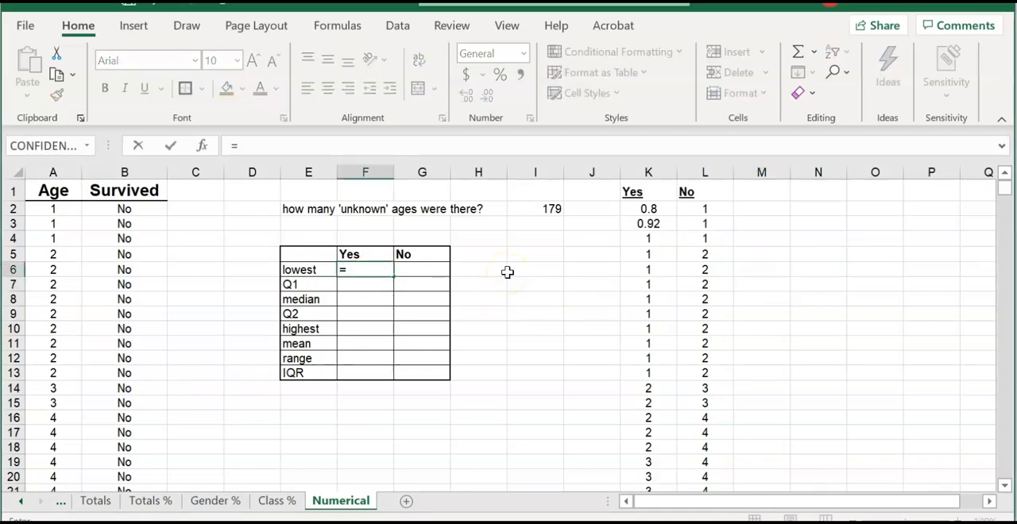
text(MIN)
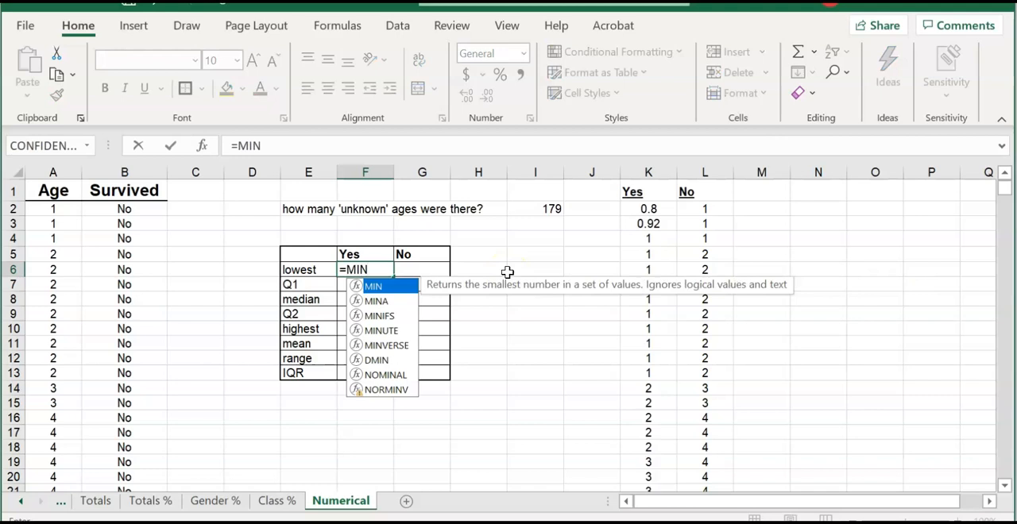
text(()
click(649, 208)
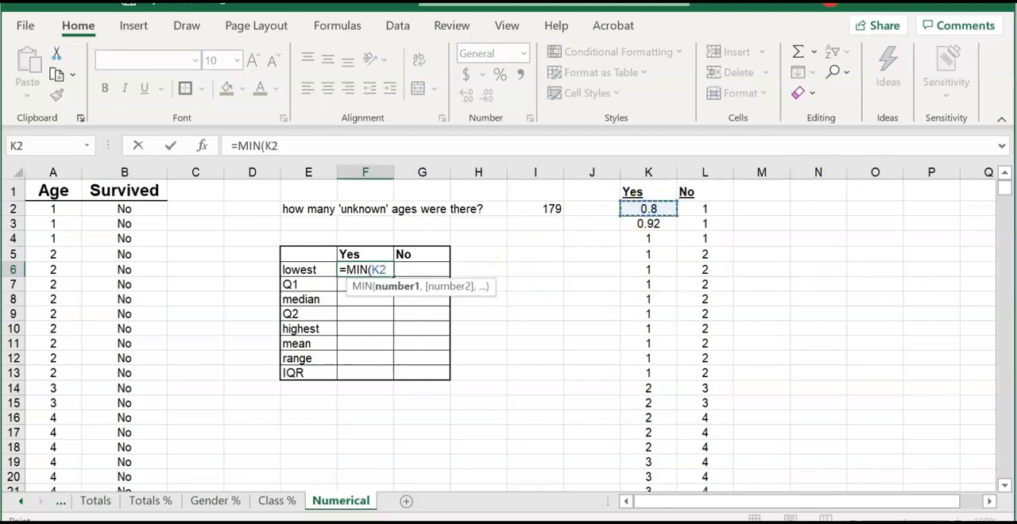
drag(1005, 187, 1006, 226)
drag(998, 404, 1003, 276)
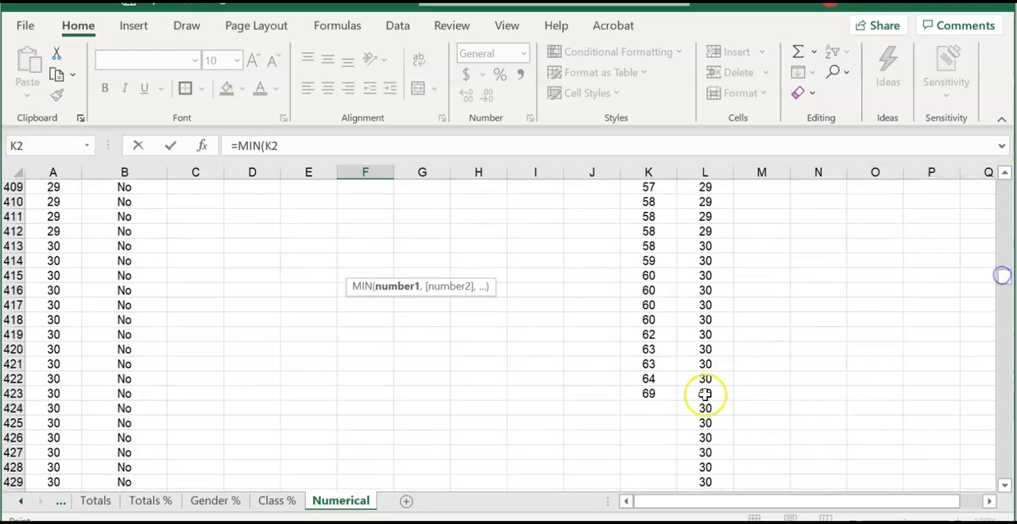
shift+click(664, 392)
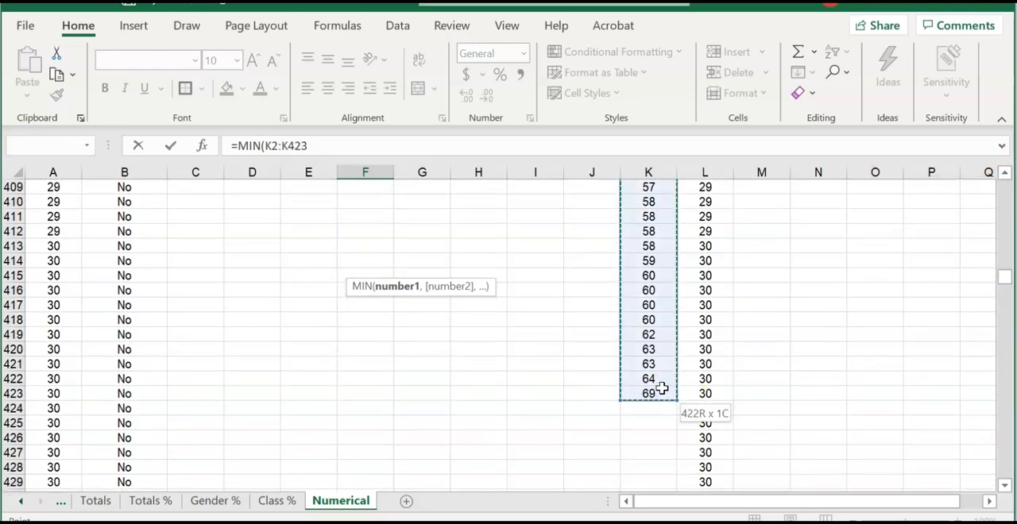
text())
key(Return)
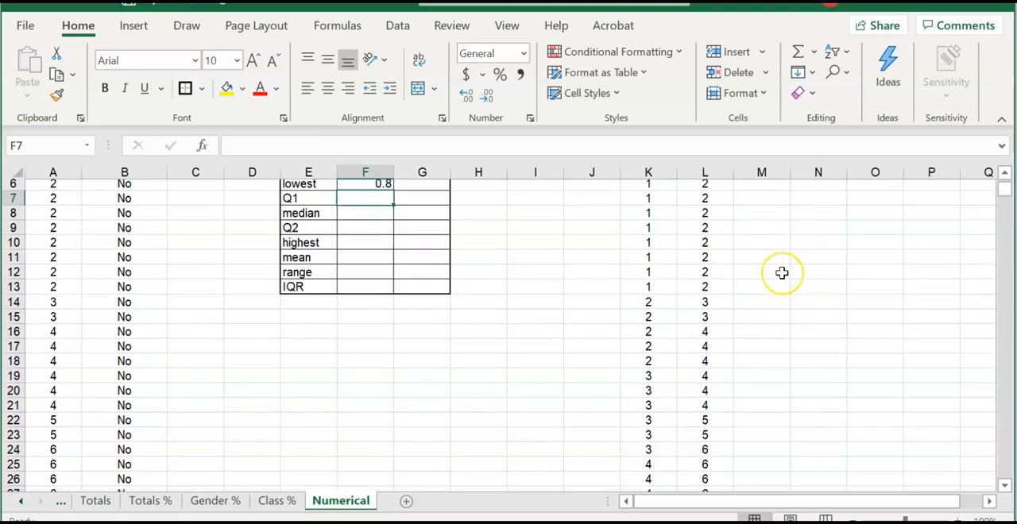
scroll(782, 273, up, 2)
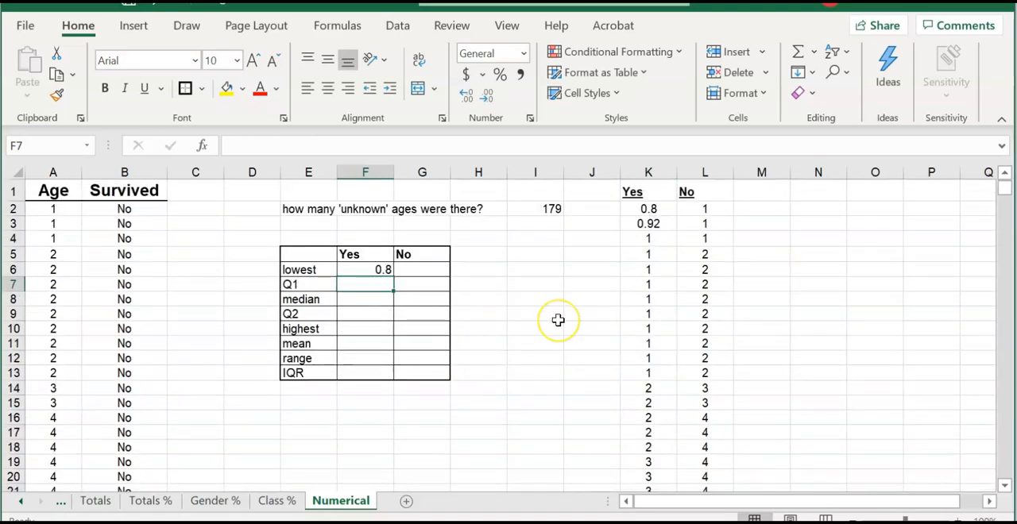
- Calculate the survivors' first quartile age in F7 with the formula =QUARTILE(K2:K423,1)
text(=Q)
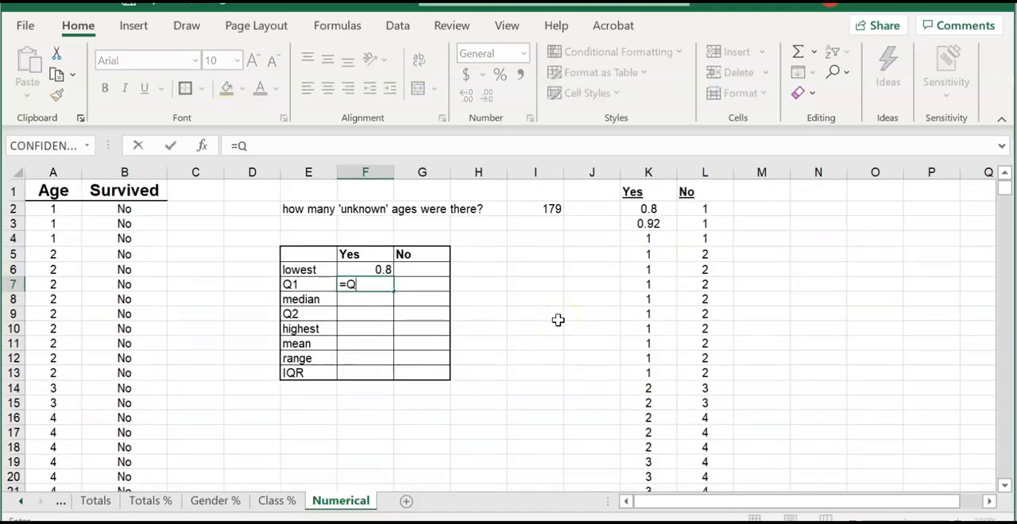
text(UARTILE()
click(648, 209)
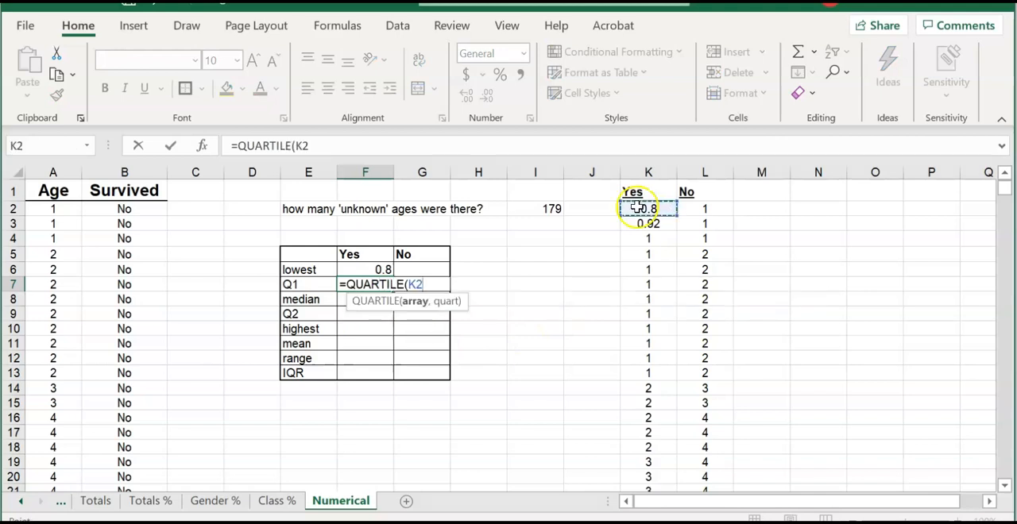
key(ctrl+shift+Down)
text(,)
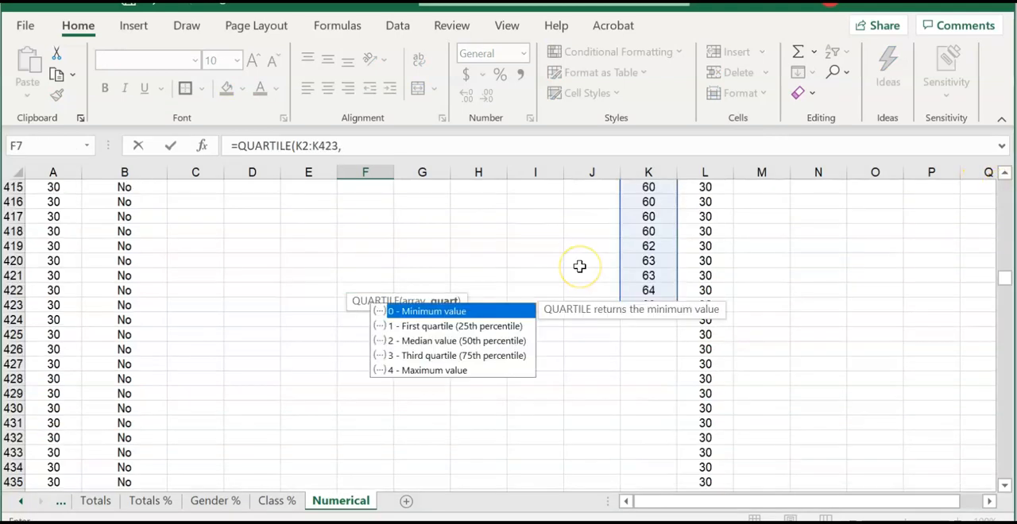
text(1))
key(Return)
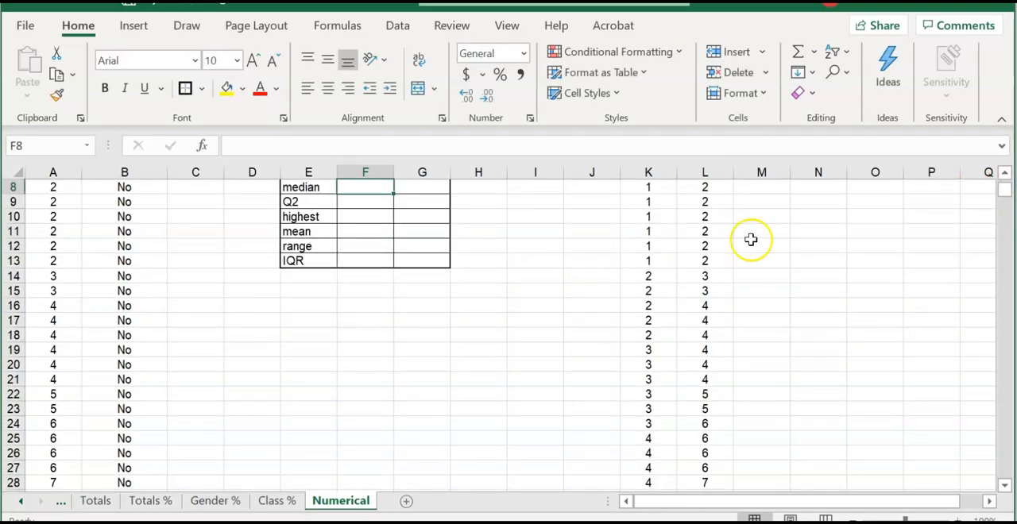
scroll(753, 239, up, 3)
key(Up)
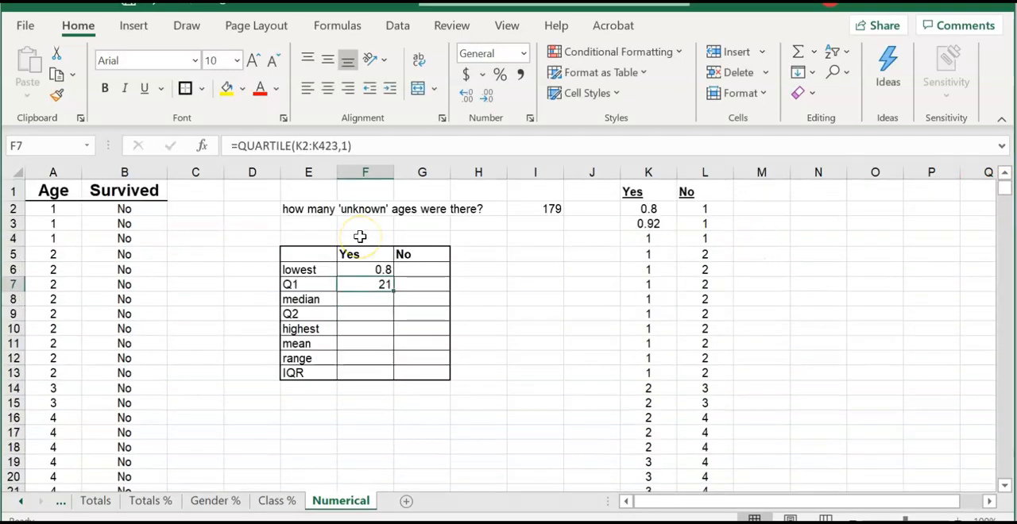
- Note the survivors' data range K2:K423 in cell F4, above the Yes heading of the statistics table
click(364, 234)
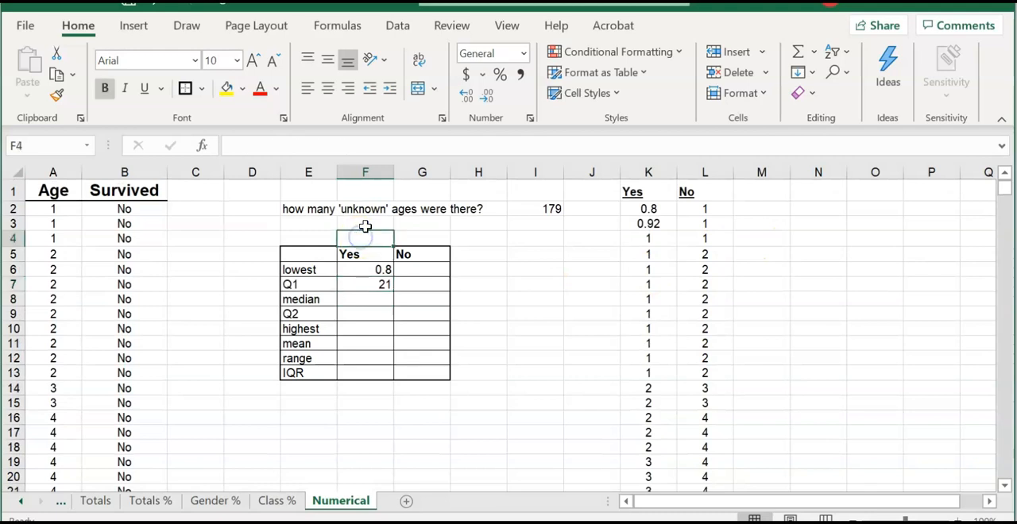
text(K)
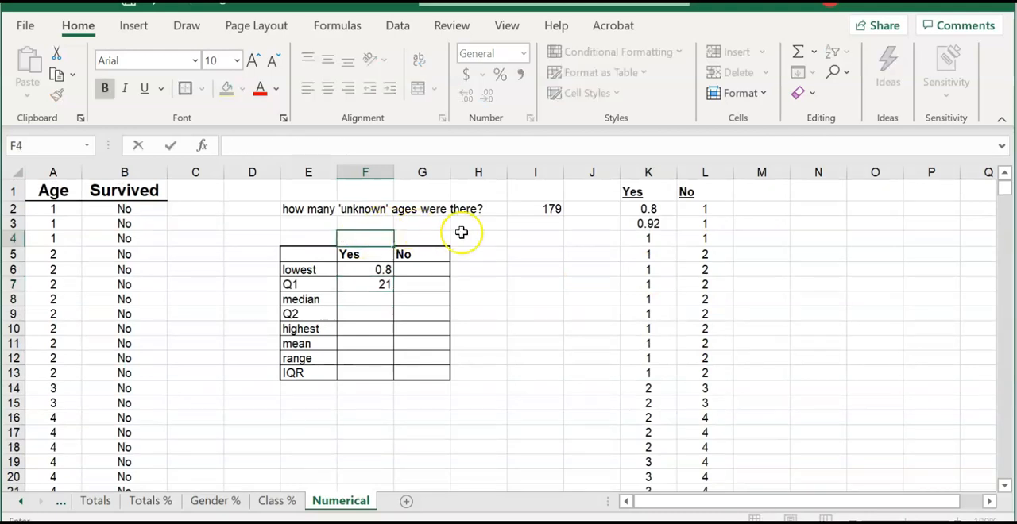
click(374, 270)
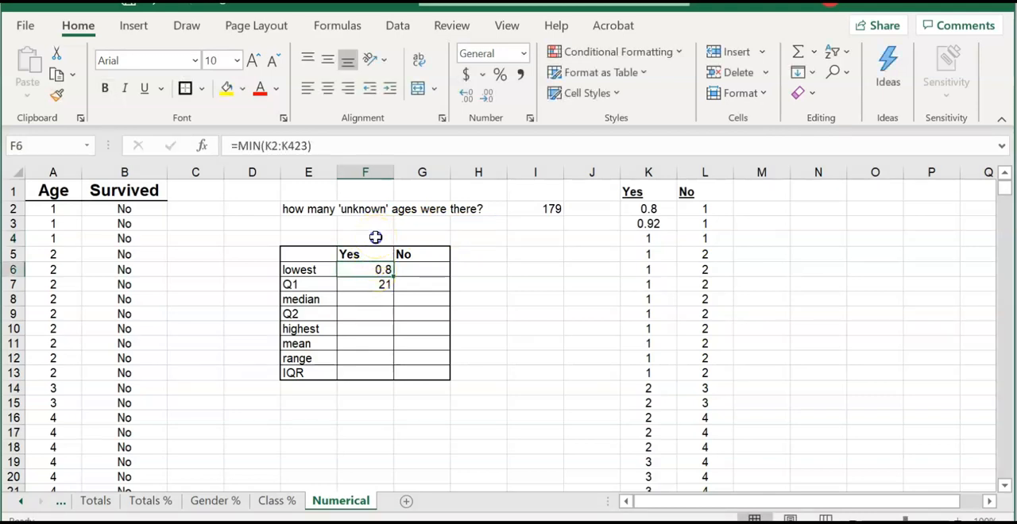
click(375, 237)
text(K)
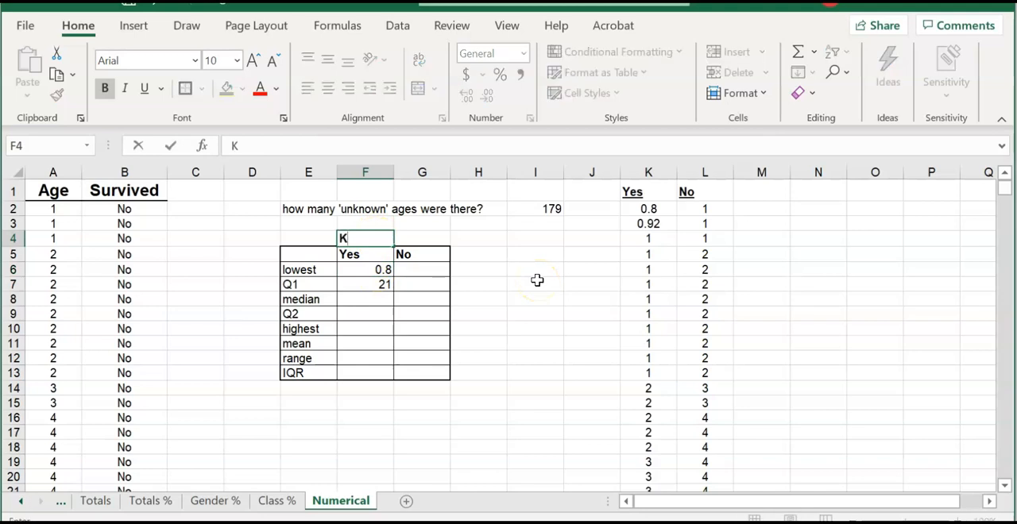
text(2:K423)
click(478, 284)
- Calculate the survivors' median age in F8 with the formula =MEDIAN(K2:K423)
click(369, 285)
click(380, 299)
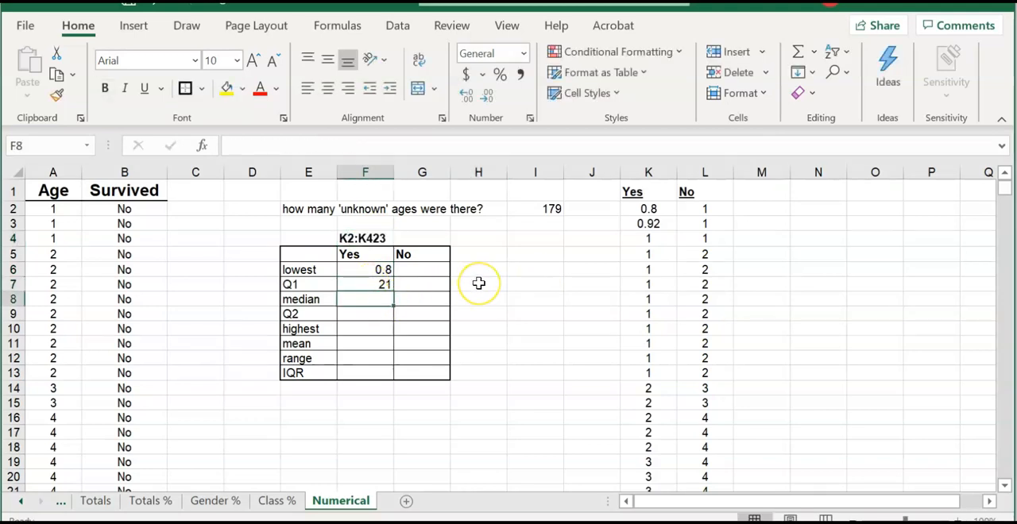
text(=MEDIAN)
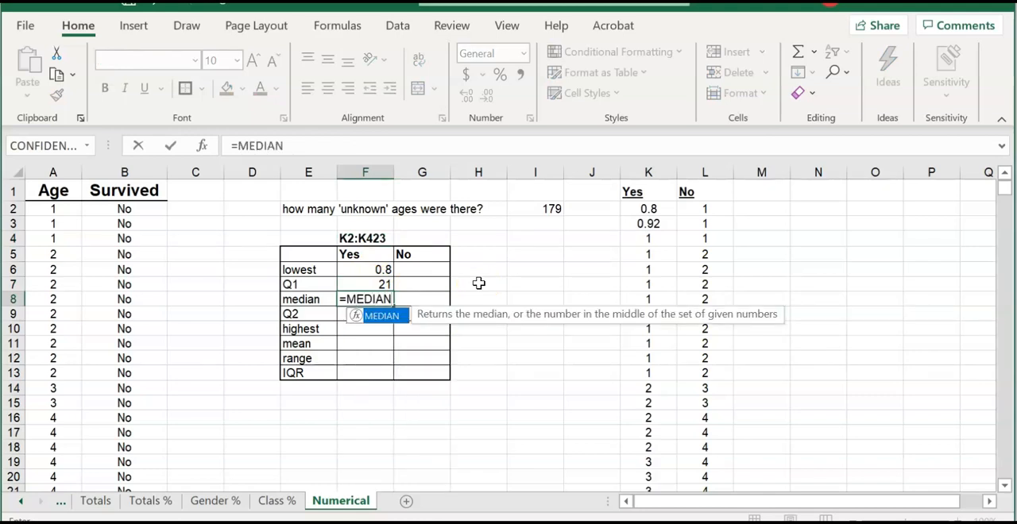
text((K2)
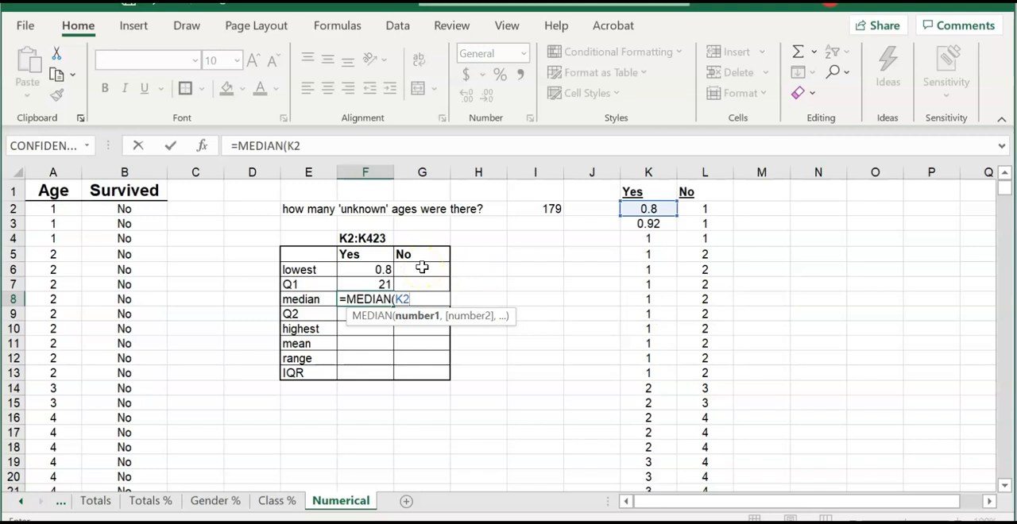
text(:K)
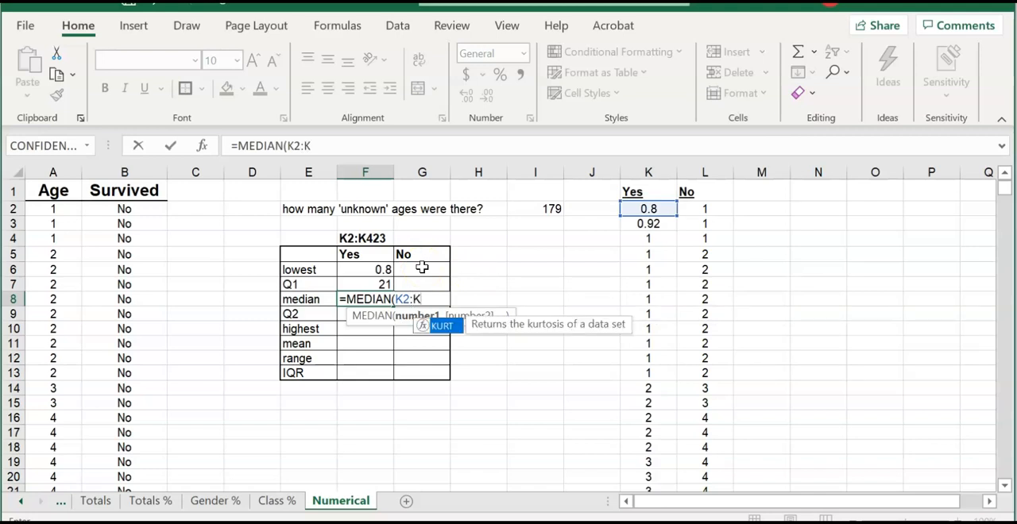
text(423)
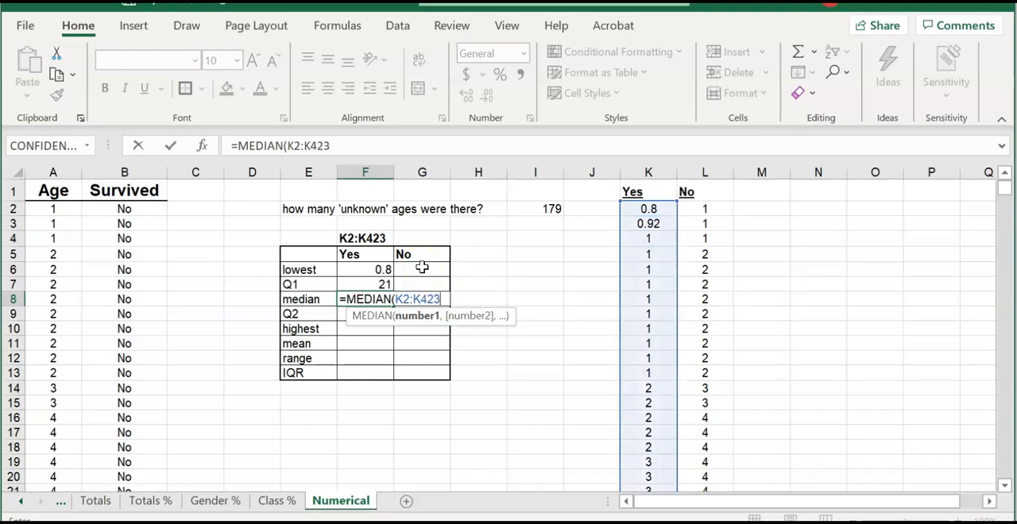
text())
key(Return)
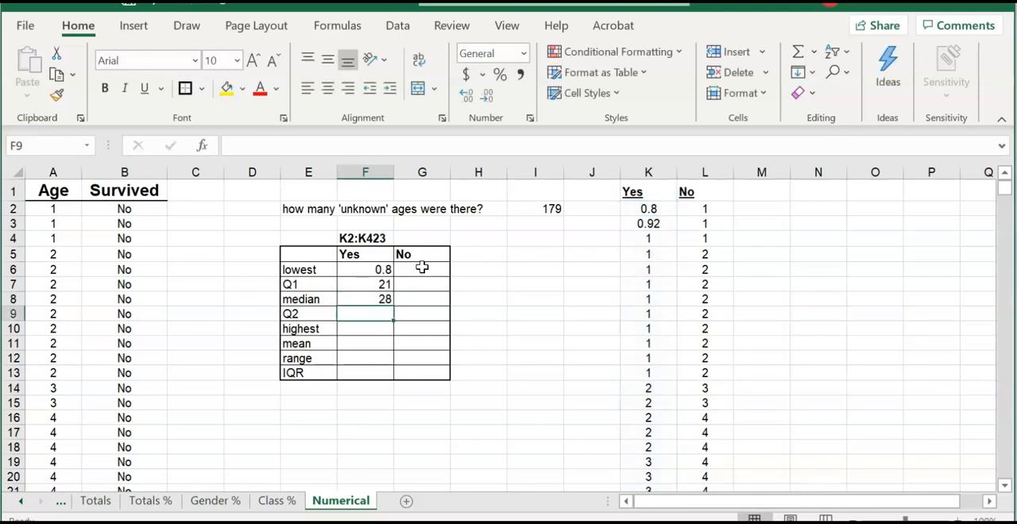
- Correct the label in E9 to Q3 and calculate the survivors' third quartile in F9 with =QUARTILE(K2:K423,3)
text(=)
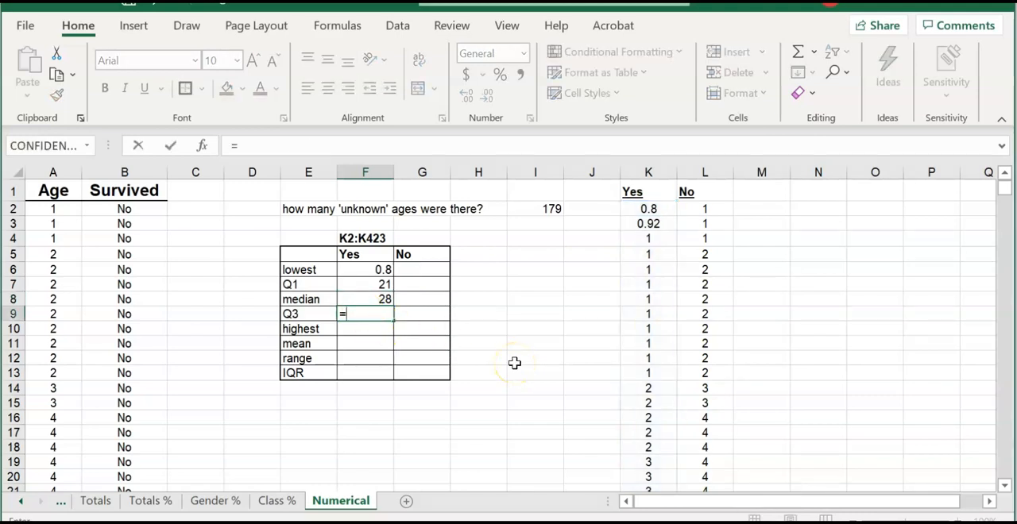
text(QUARTILE)
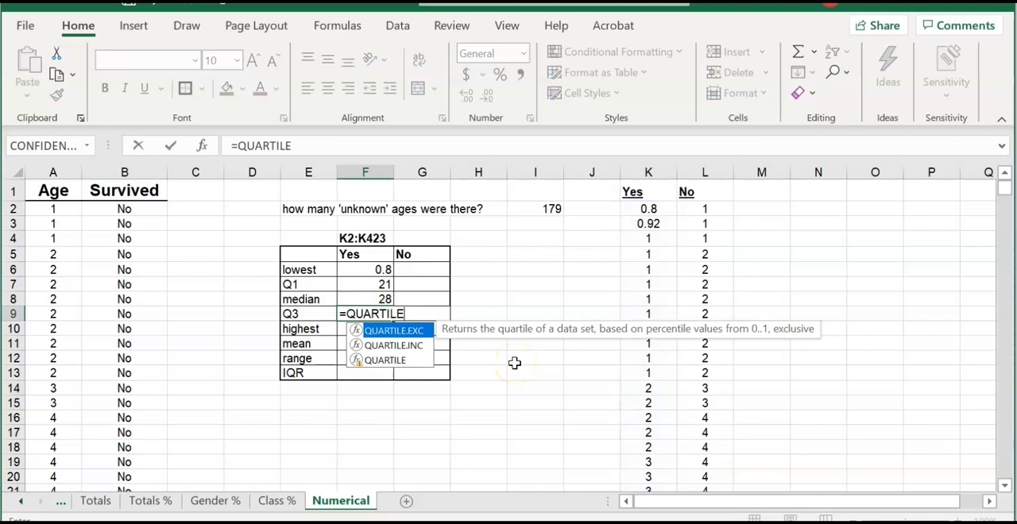
text((K2:K423,3))
key(Return)
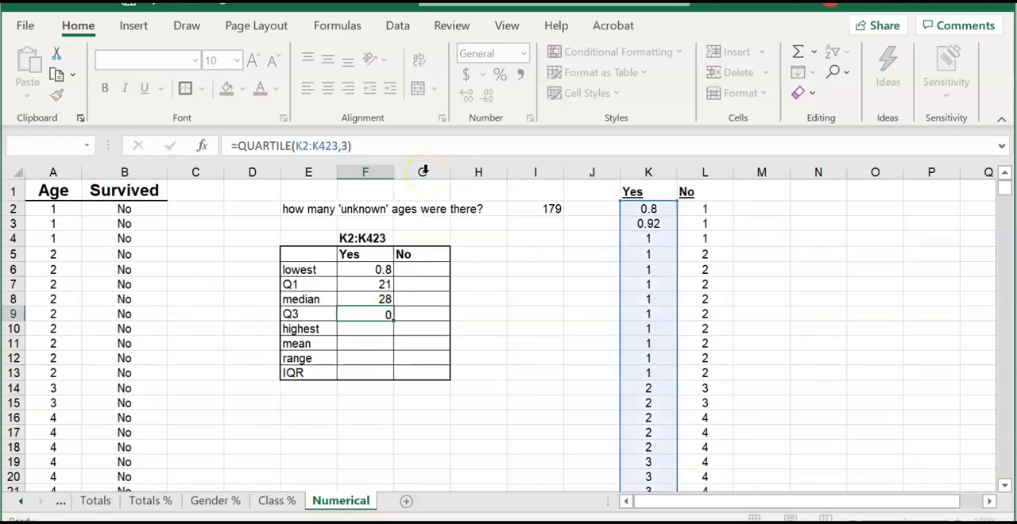
- Calculate the survivors' highest age in F10 using the MAX function on the range K2:K423
text(=MAX()
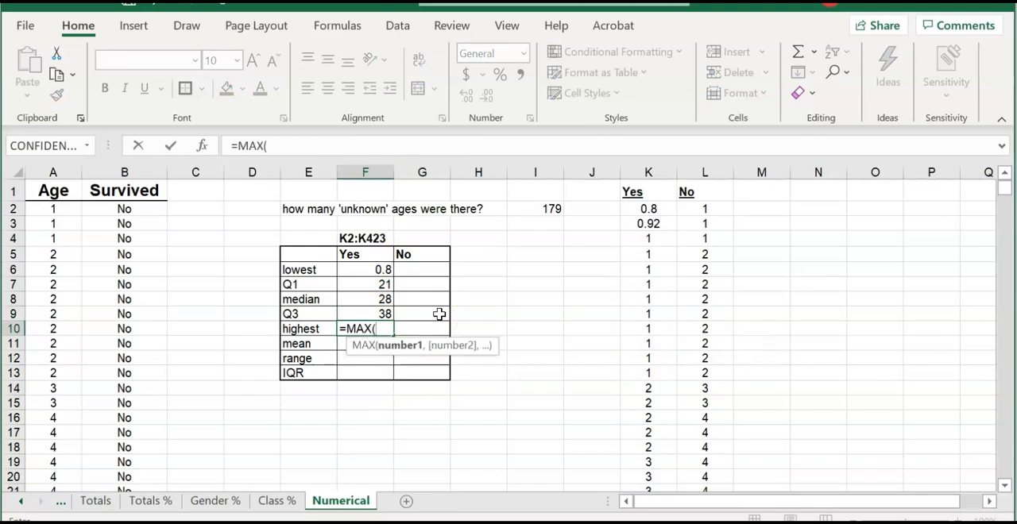
text(K2:K423)
key(Return)
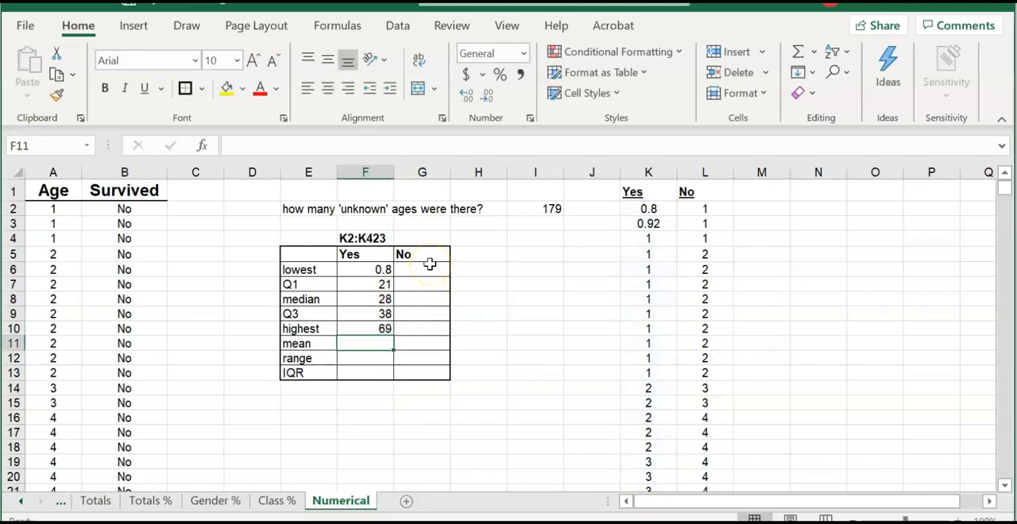
- Calculate the survivors' mean age in F11 with the formula =AVERAGE(K2:K423)
text(=AVEARGE)
key(BackSpace)
key(BackSpace)
key(BackSpace)
key(BackSpace)
text(RAGE)
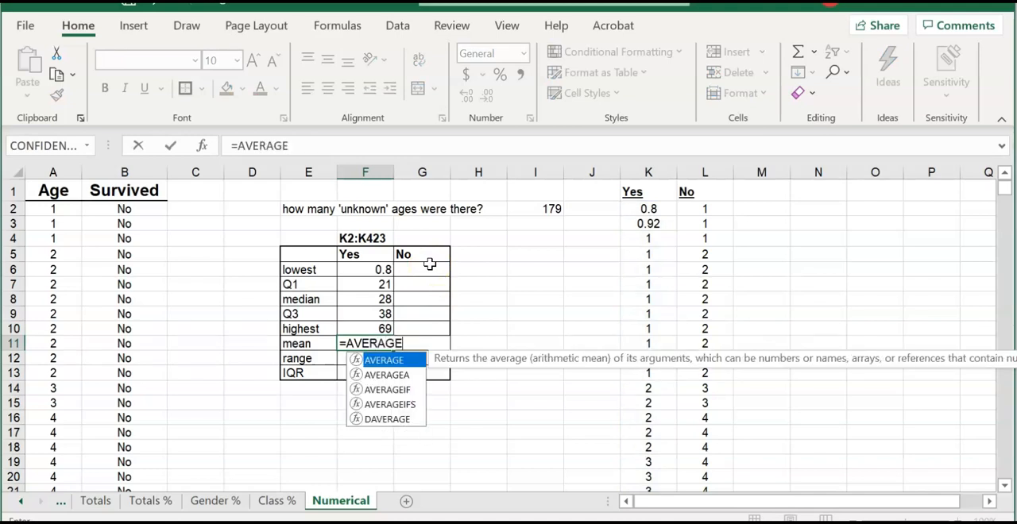
text((K)
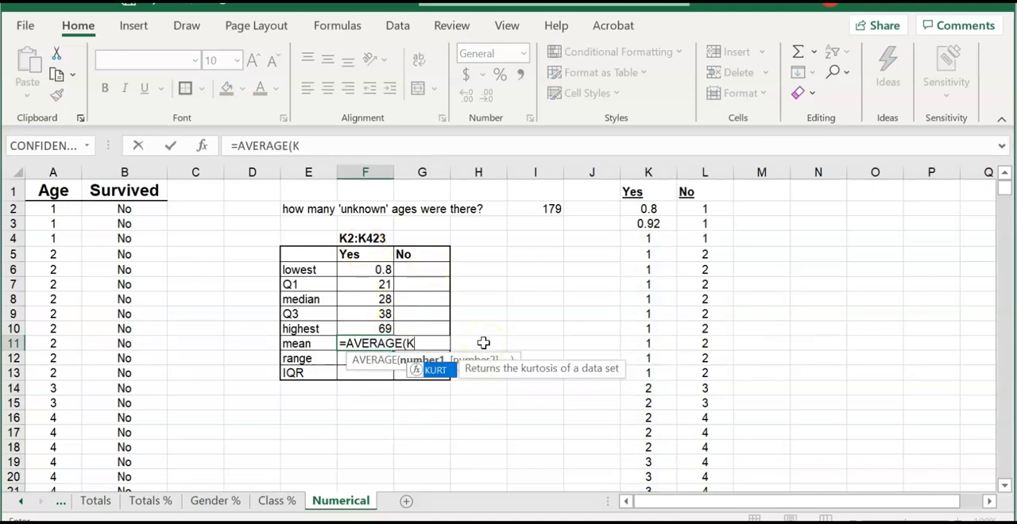
text(2:K423)
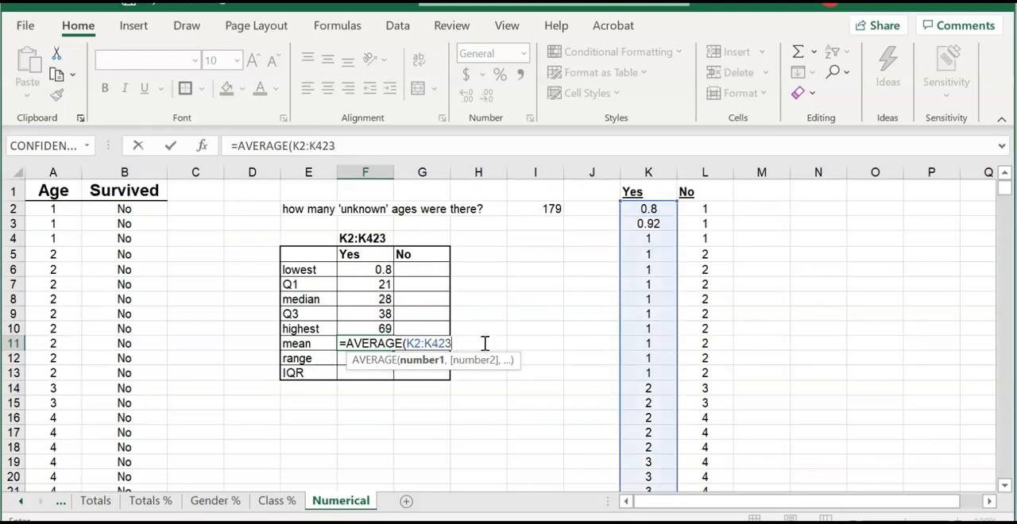
key(Return)
- Calculate the survivors' age range in F12 by subtracting the lowest from the highest age with =F10-F6
text(=)
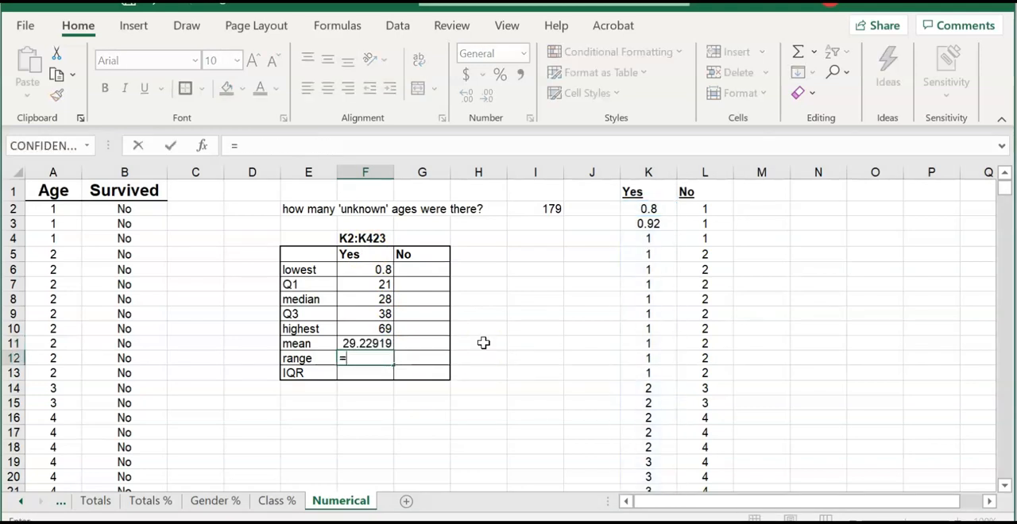
click(370, 329)
text(-)
click(380, 269)
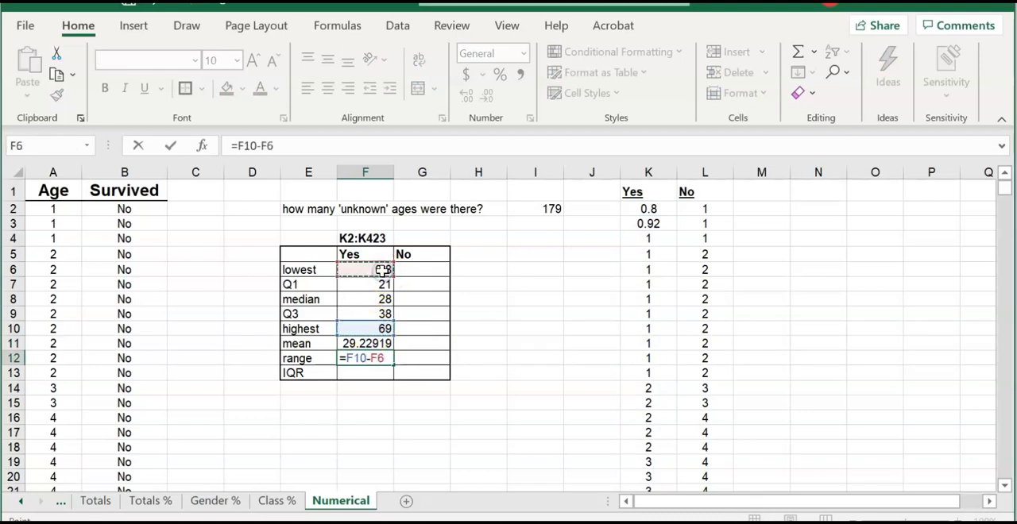
key(Return)
- Calculate the survivors' interquartile range in F13 with the formula =F9-F7
text(=)
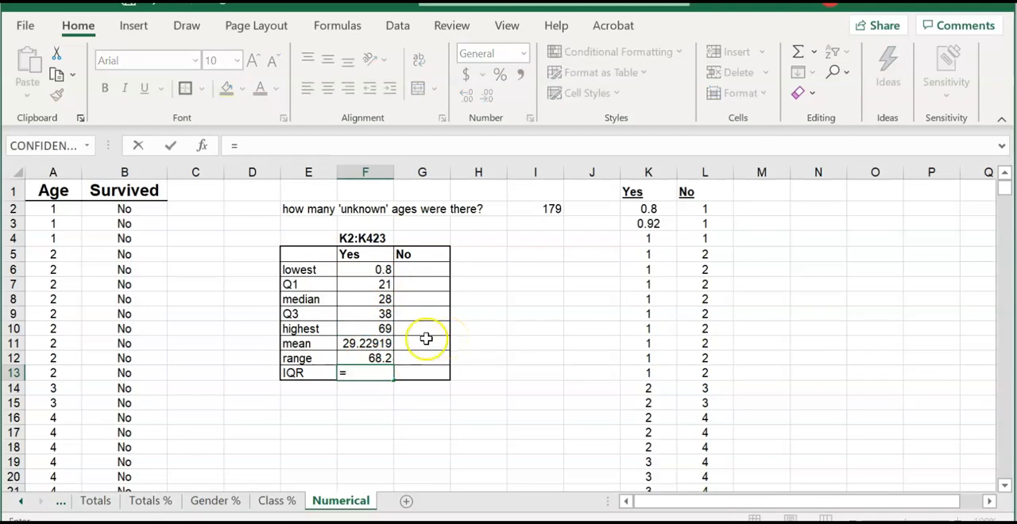
click(382, 315)
text(-)
click(372, 286)
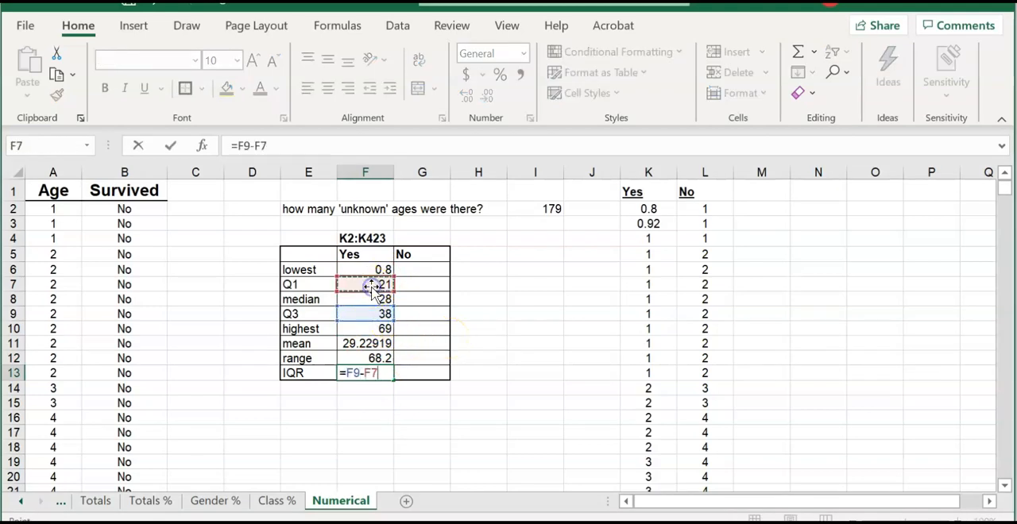
key(Return)
click(511, 329)
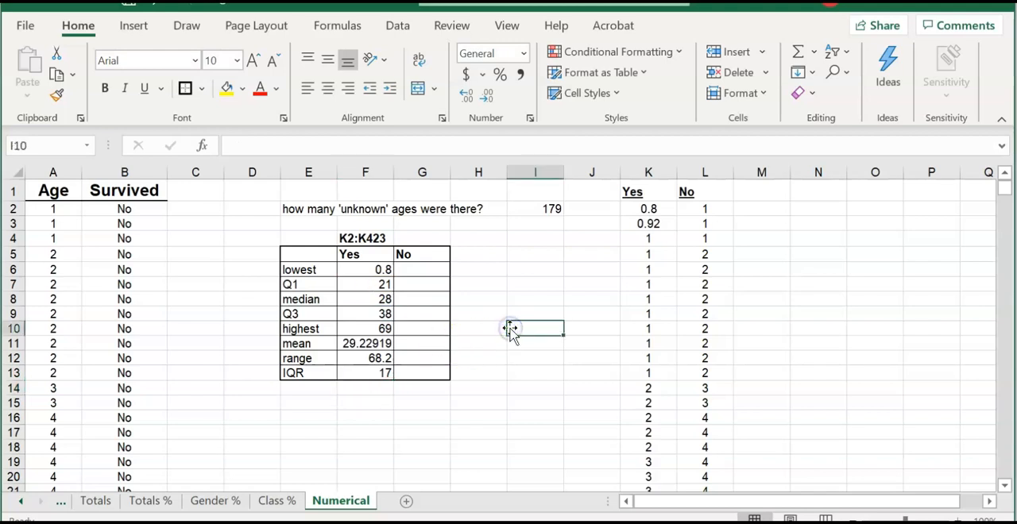
- Calculate the non-survivors' lowest age in G6 with the formula =MIN(L2:L713)
click(435, 274)
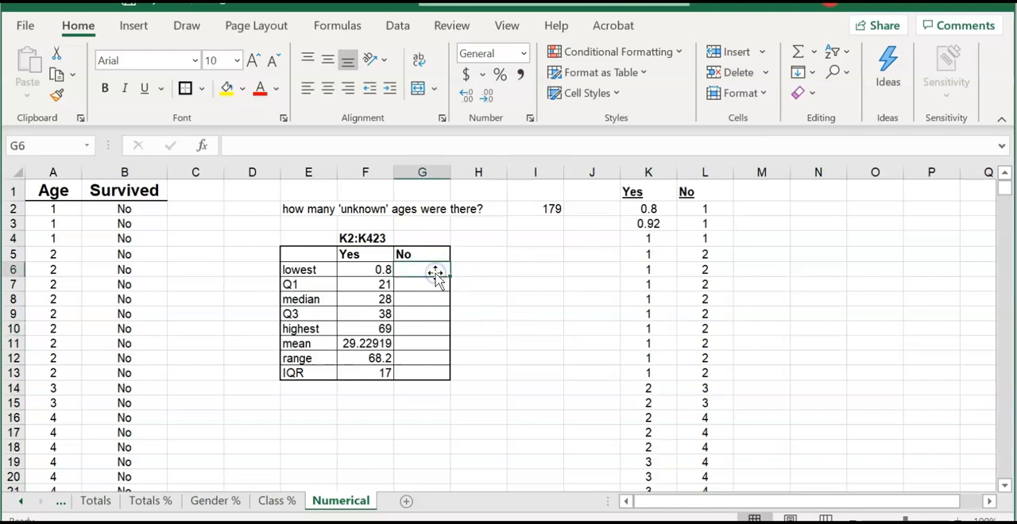
text(=MIN)
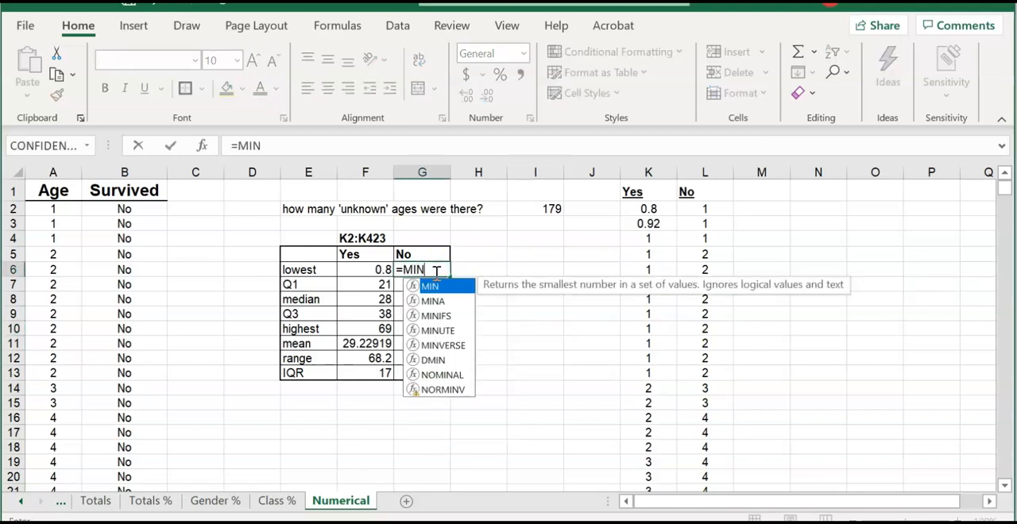
text(()
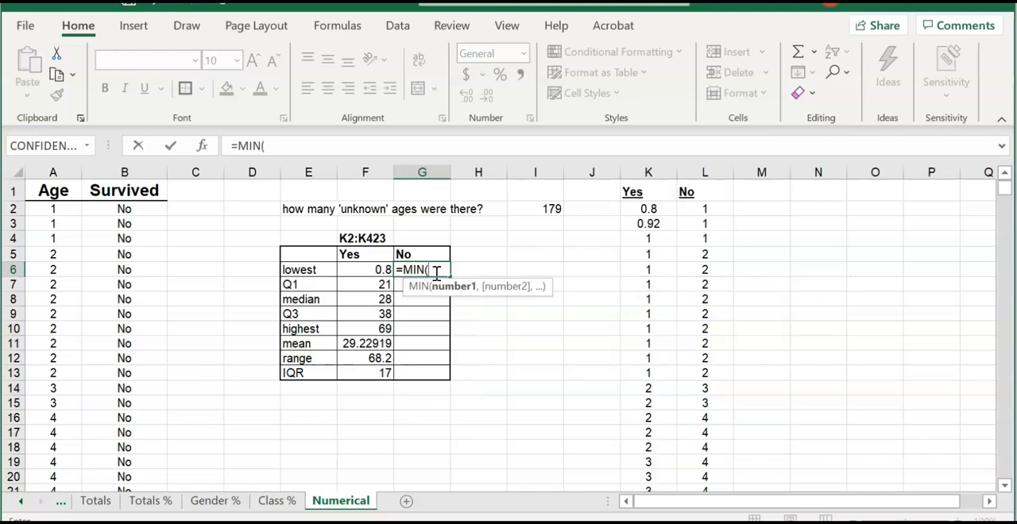
click(708, 208)
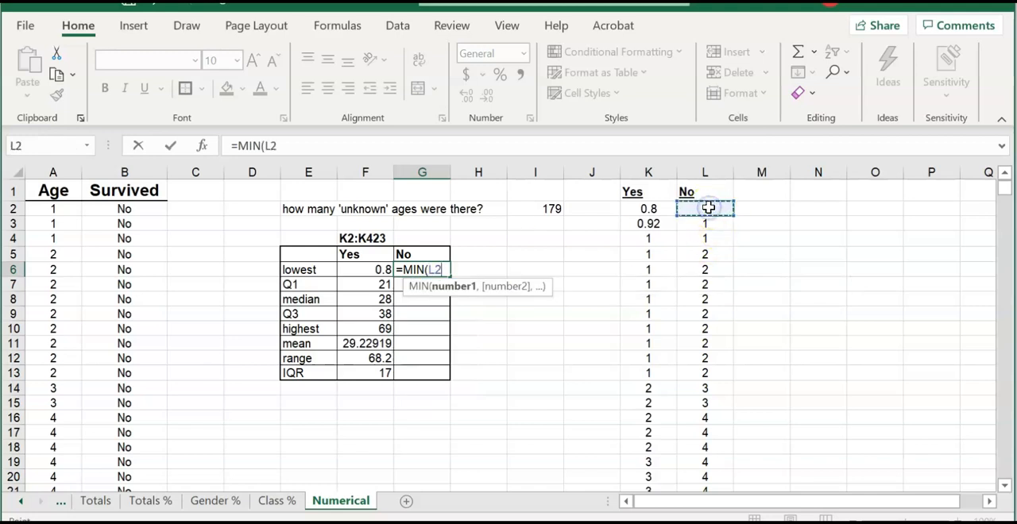
drag(1011, 199, 1001, 400)
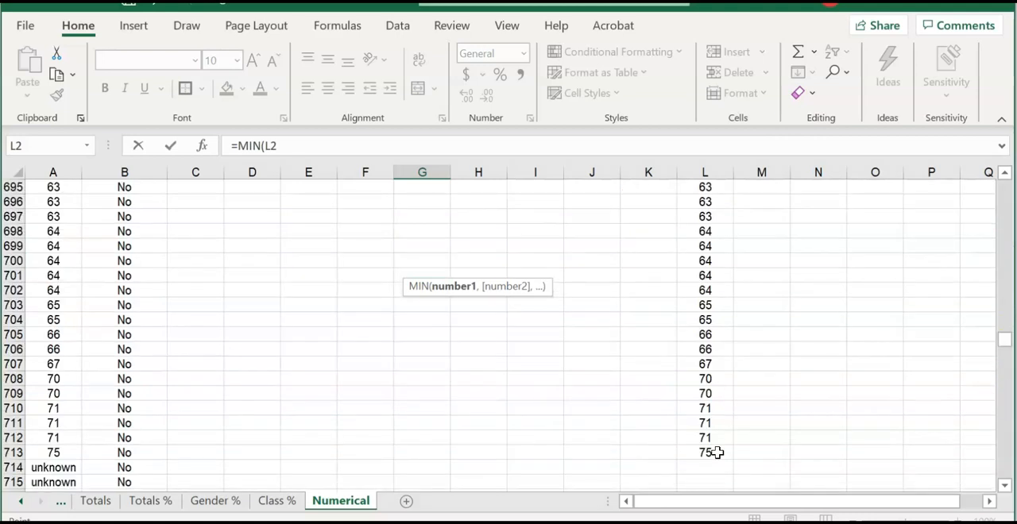
shift+click(716, 452)
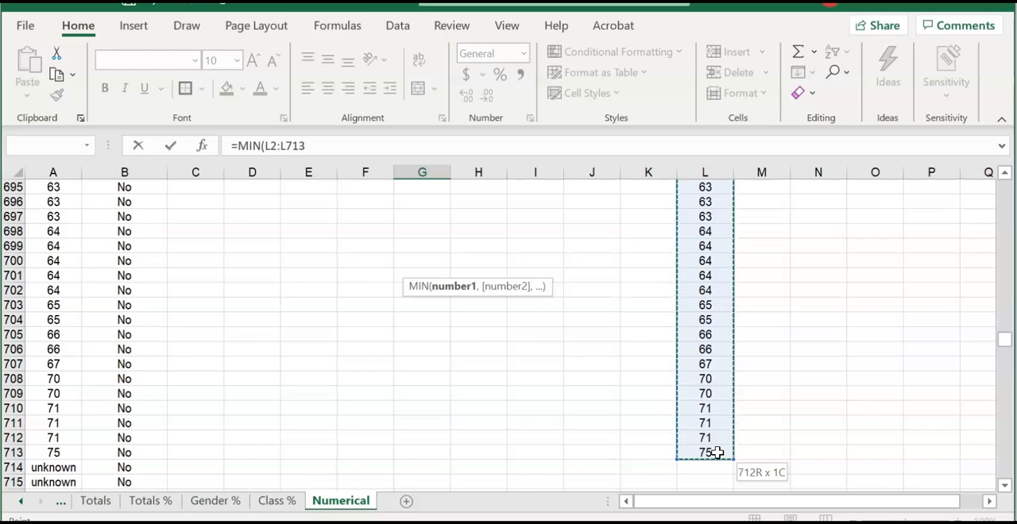
click(341, 150)
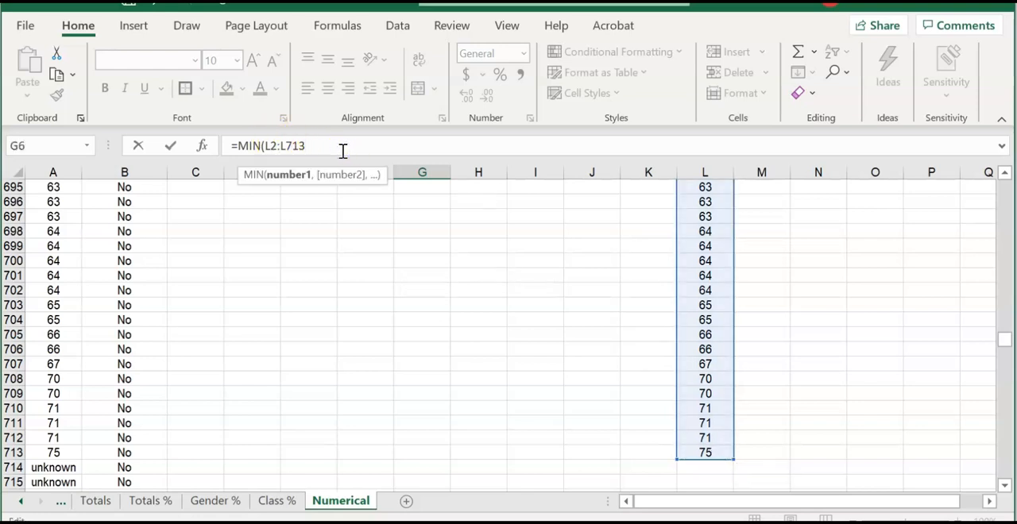
text())
key(Return)
- Note the non-survivors' data range L2:L713 in cell G4, above the No heading of the statistics table
scroll(421, 238, up, 2)
click(421, 238)
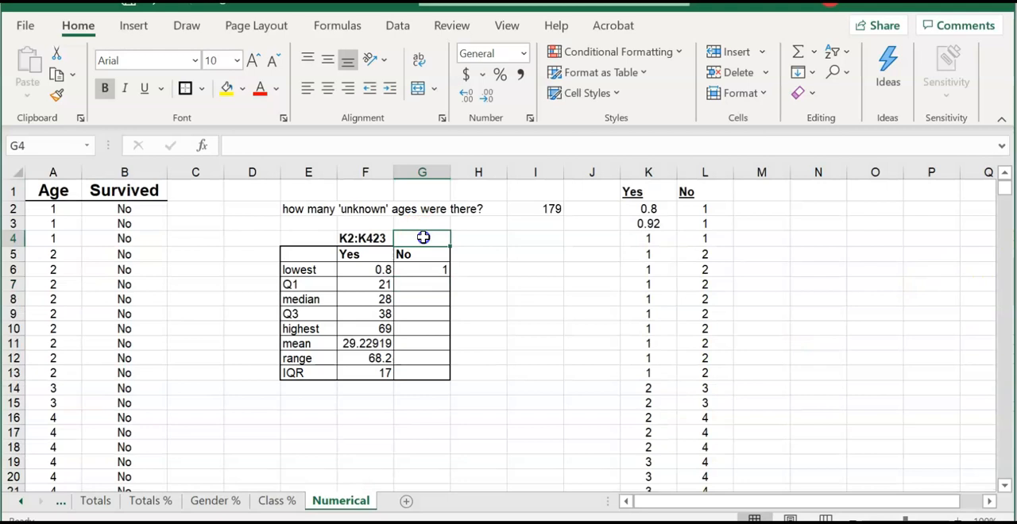
text(L2:L713)
click(429, 269)
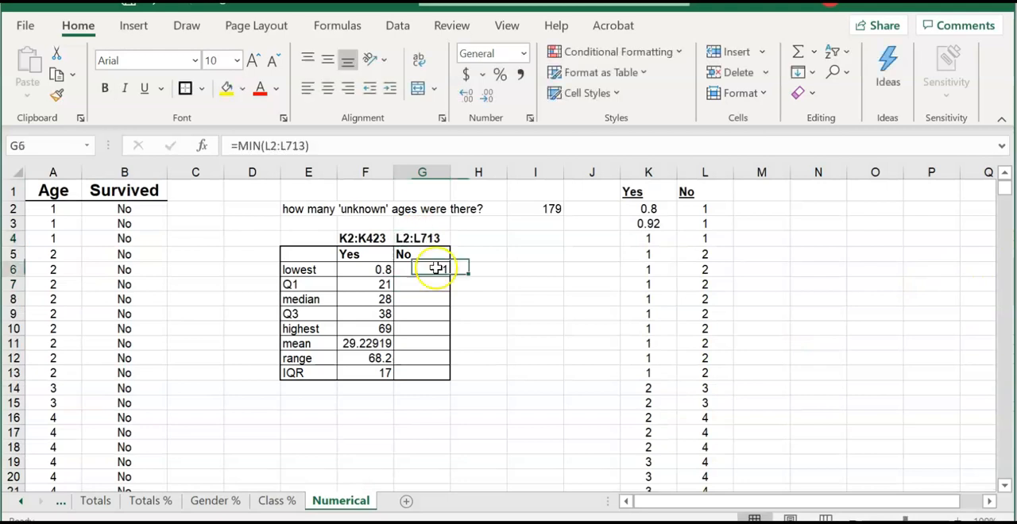
- Begin the non-survivors' first-quartile formula in G7 using the QUARTILE function
click(427, 285)
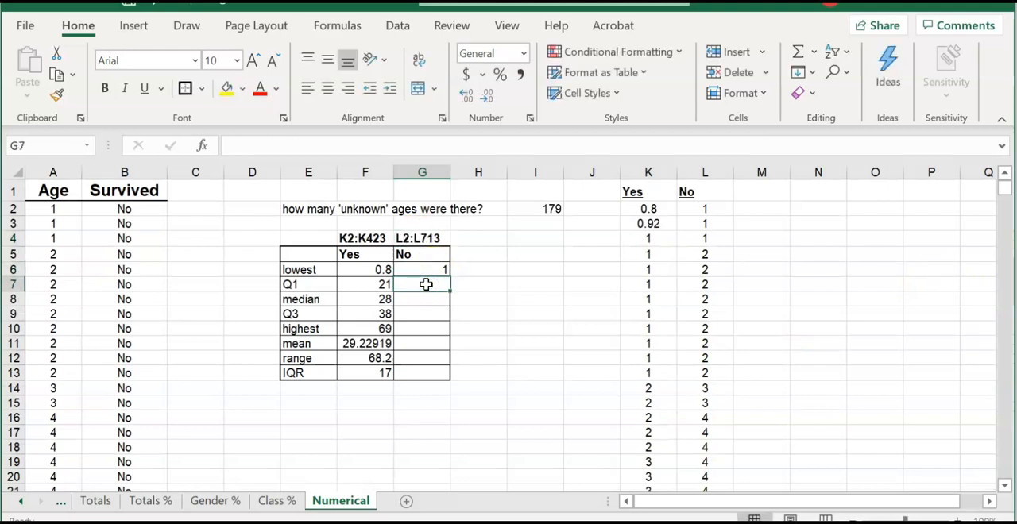
text(=)
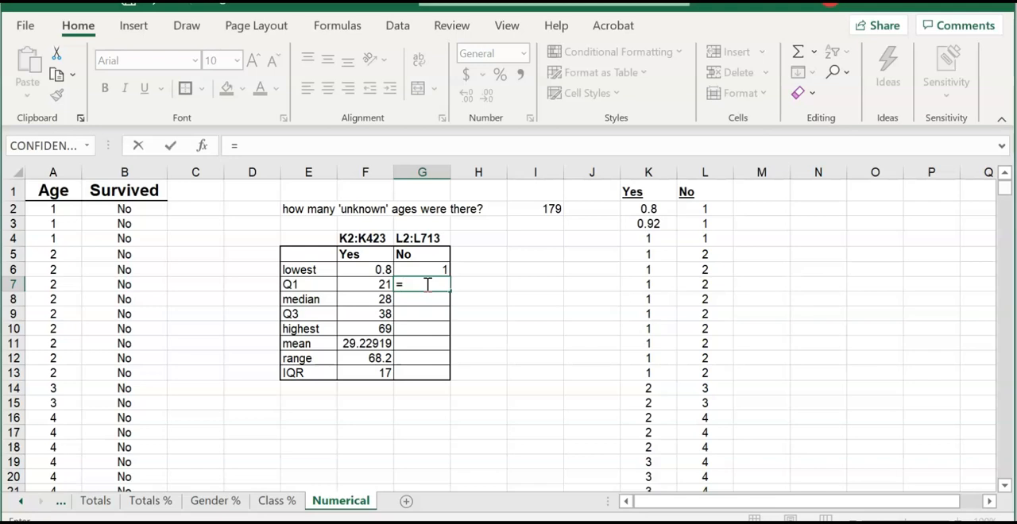
text(QUARTILE)
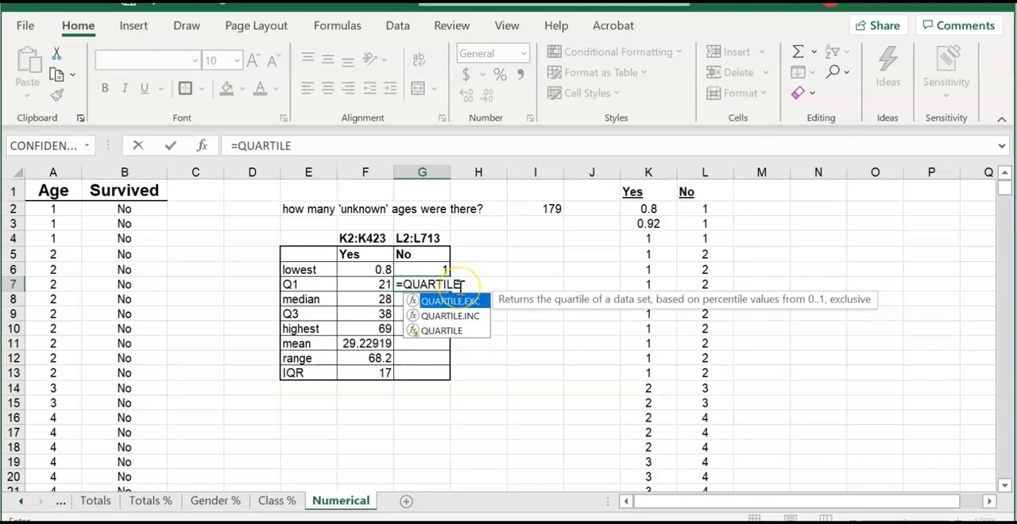
text(()
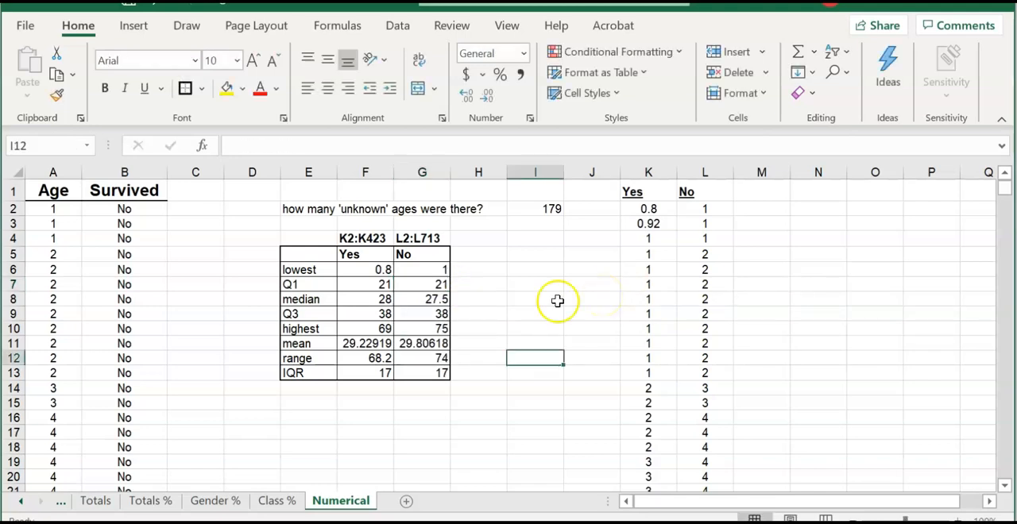
key(Up)
key(Up)
key(Up)
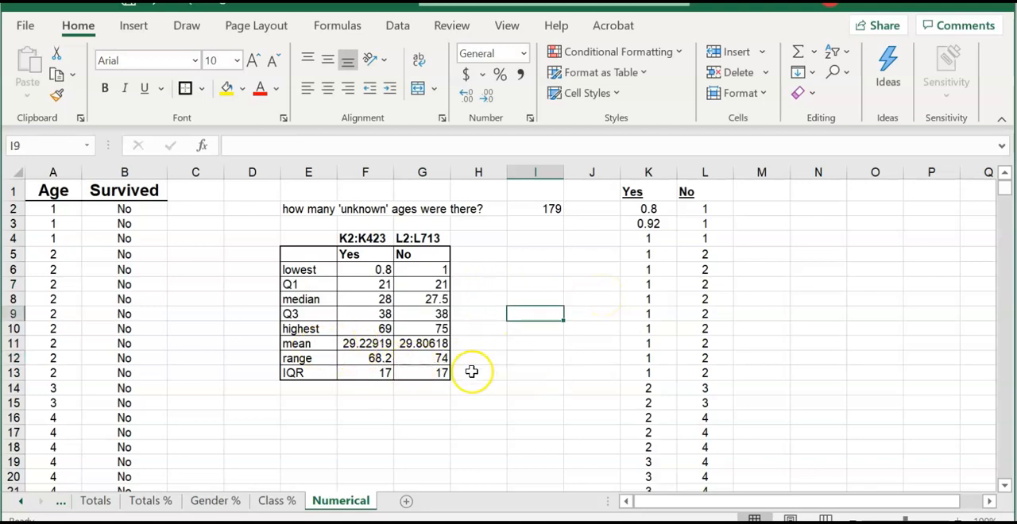
- Format both mean ages in F11:G11 with the Number category and 1 decimal place
drag(355, 340, 421, 343)
right_click(430, 342)
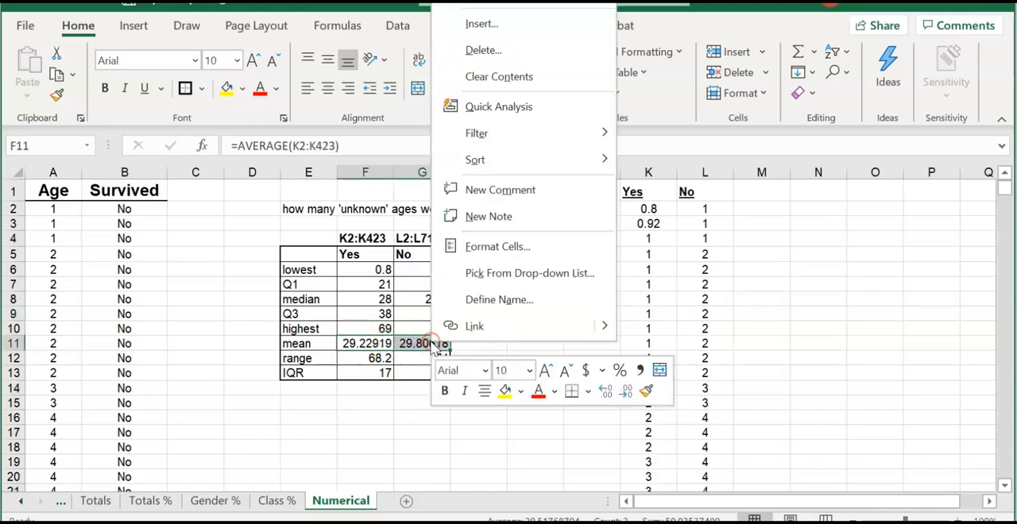
click(493, 245)
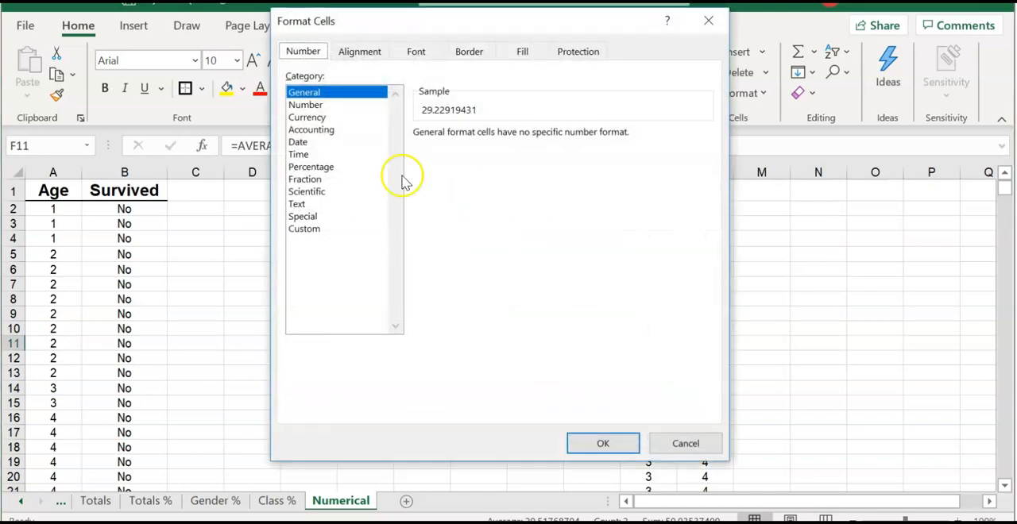
click(319, 104)
click(531, 130)
click(532, 139)
click(532, 139)
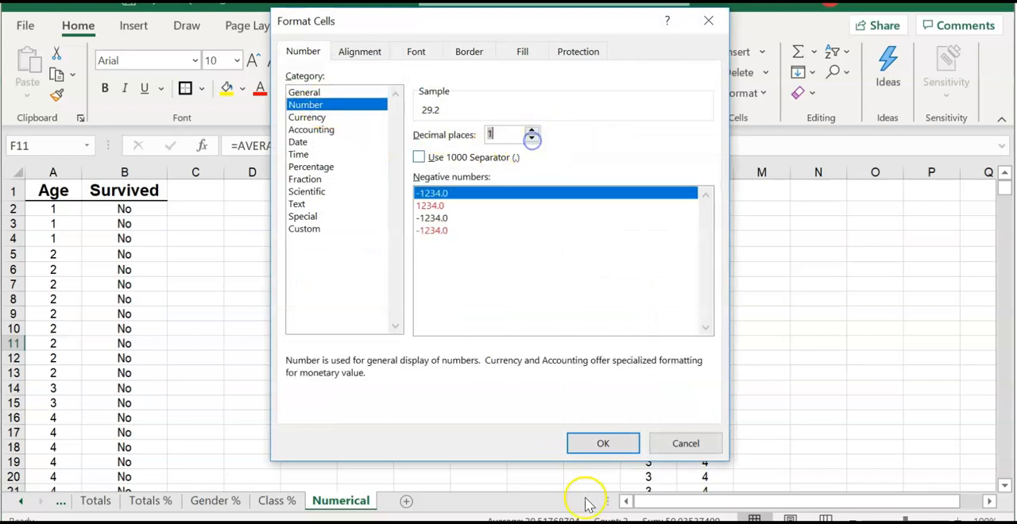
click(597, 442)
click(485, 334)
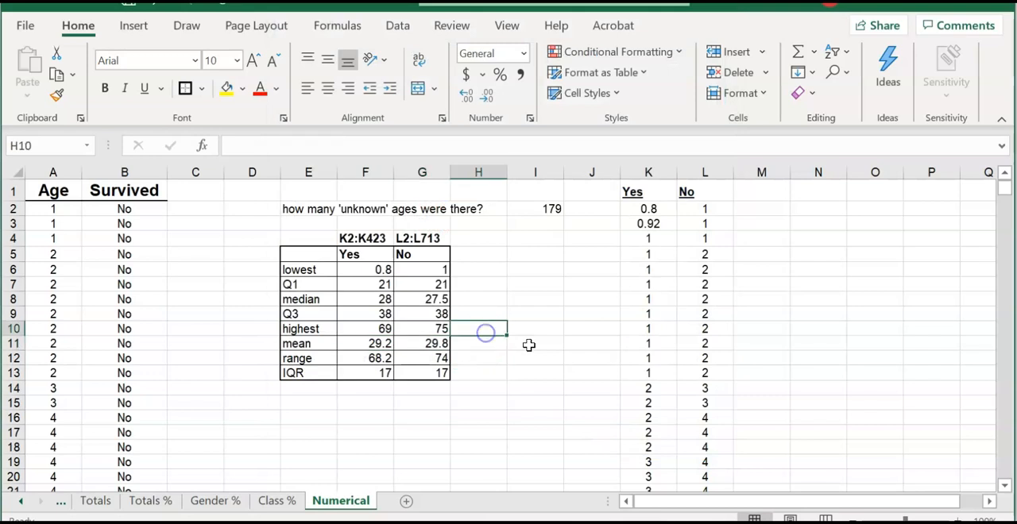
click(552, 332)
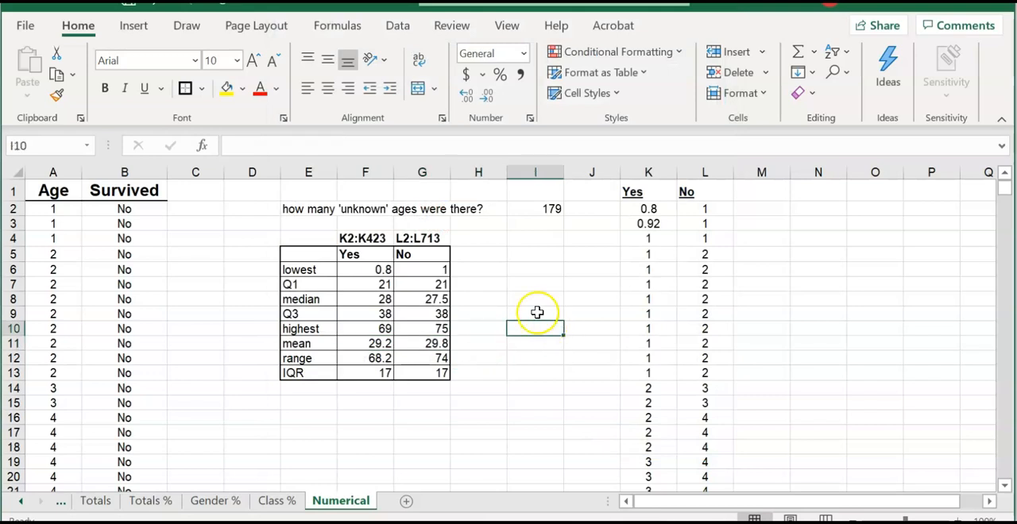
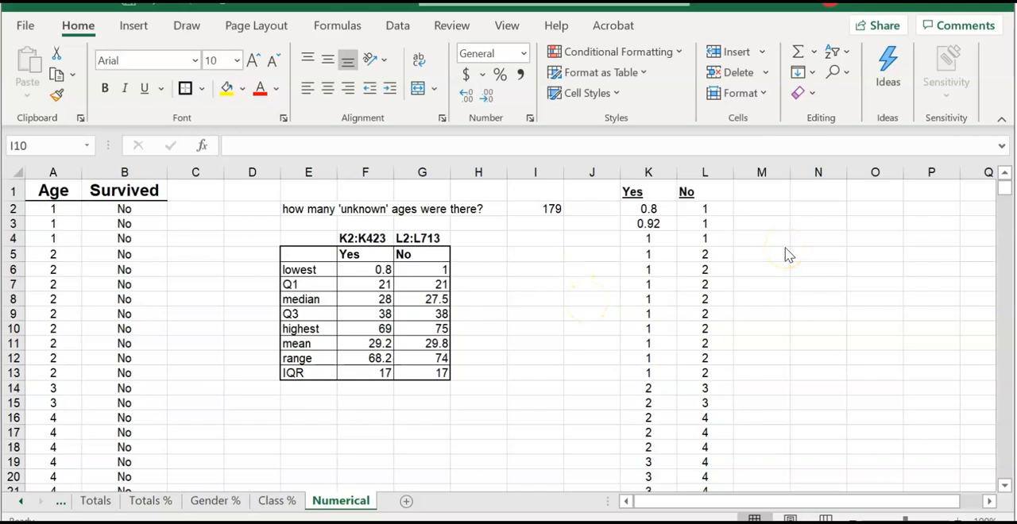
- Insert a box-and-whisker chart from the Yes and No age columns K:L
click(653, 191)
click(661, 197)
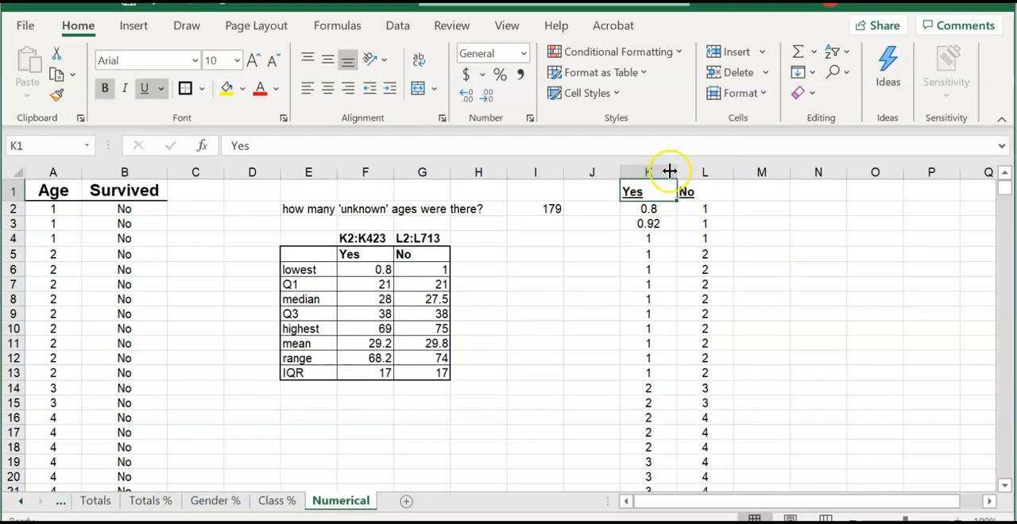
drag(669, 171, 703, 172)
click(134, 26)
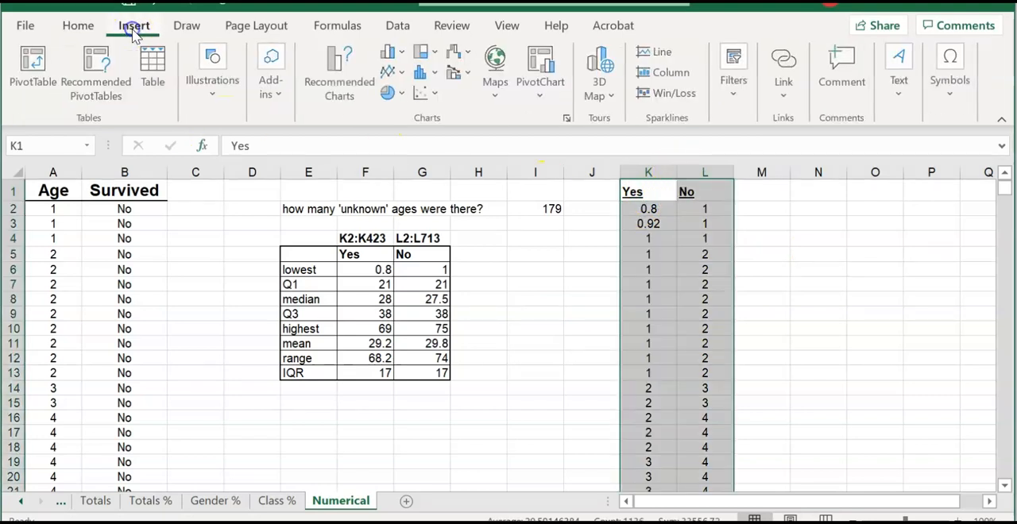
click(425, 73)
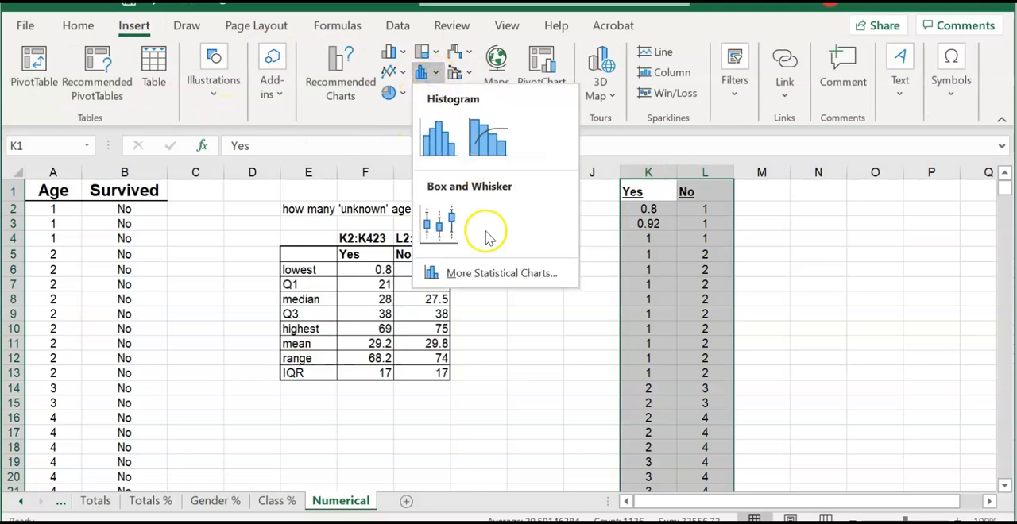
click(443, 222)
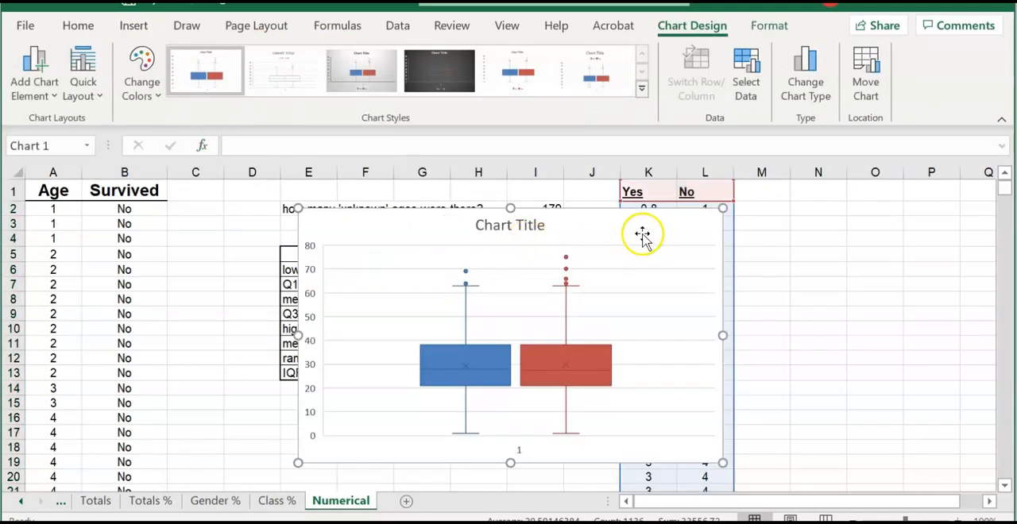
- Enlarge the box-and-whisker chart and move it below the statistics table
drag(297, 208, 233, 182)
mouse_move(720, 462)
mouse_down()
mouse_move(736, 472)
mouse_move(726, 464)
mouse_up()
drag(581, 227, 716, 208)
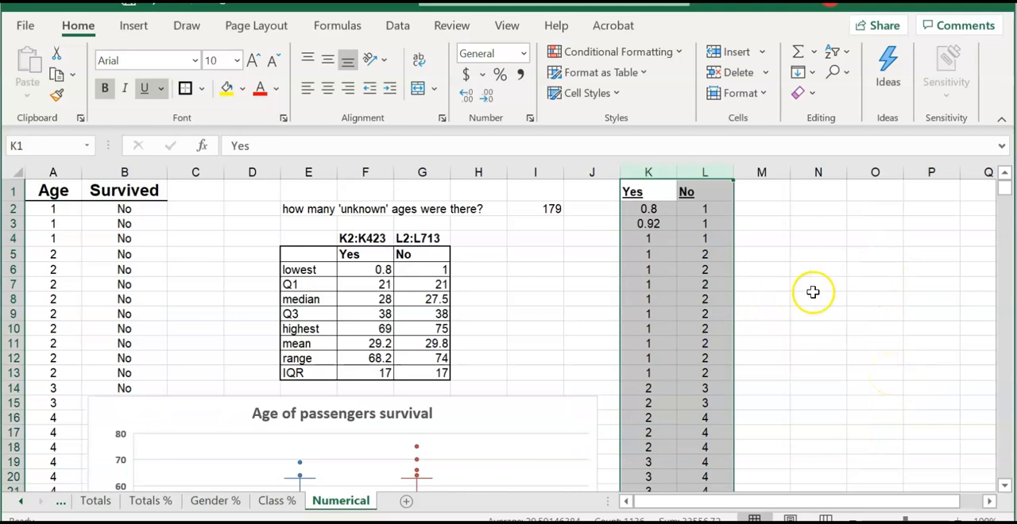
- Copy the Yes and No age columns K:L to a Google Sheets spreadsheet and name it Titanic data age analysis
right_click(661, 192)
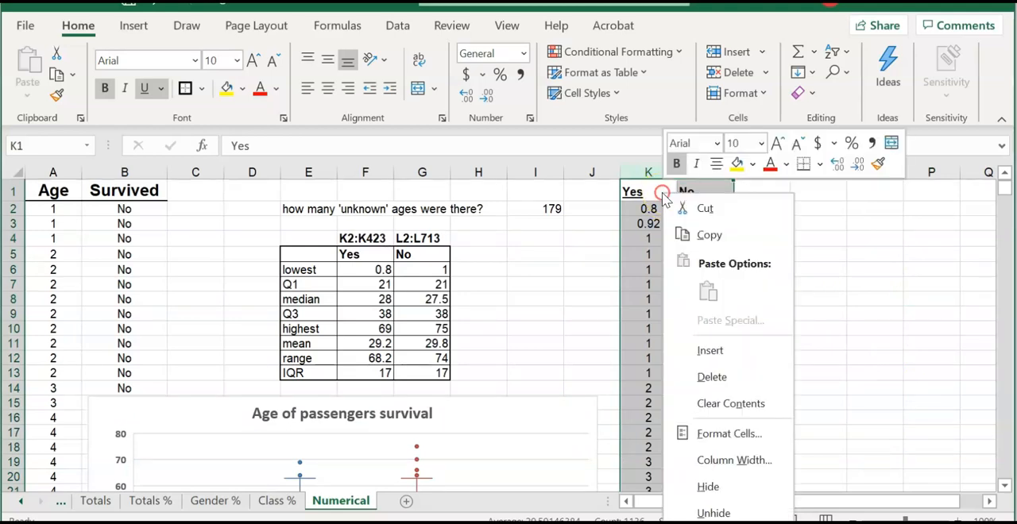
click(708, 235)
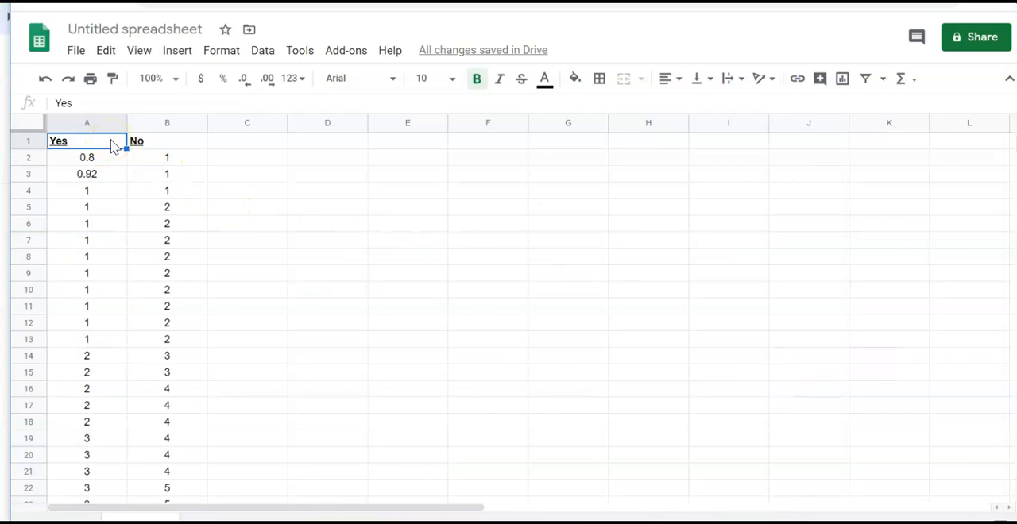
click(182, 26)
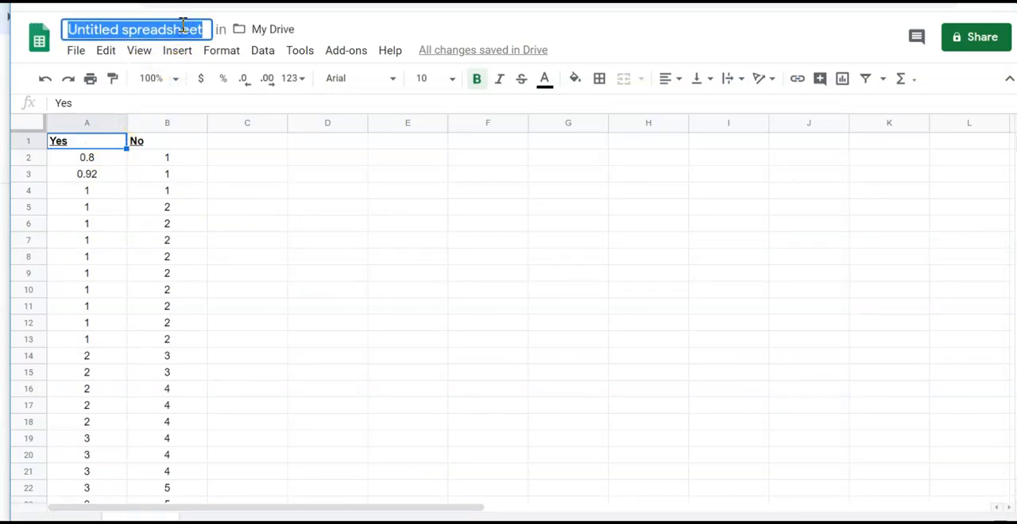
text(Titanic data age analysis)
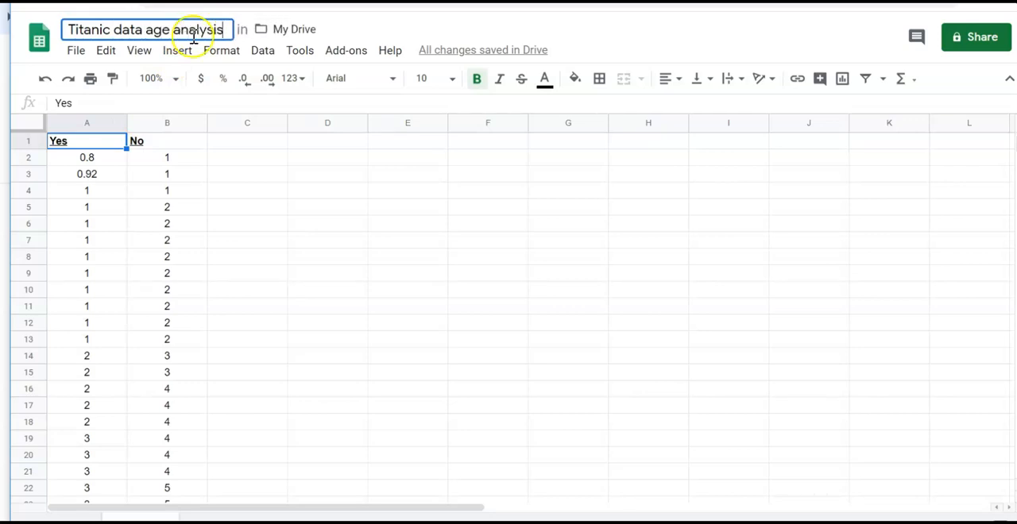
click(318, 211)
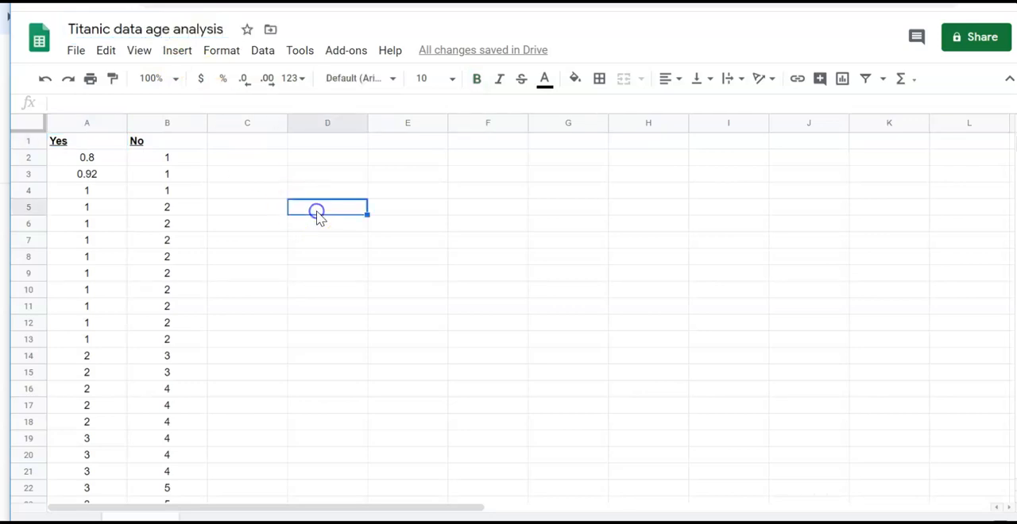
- Insert a chart from the Yes ages in column A and change its type to Histogram chart
click(109, 147)
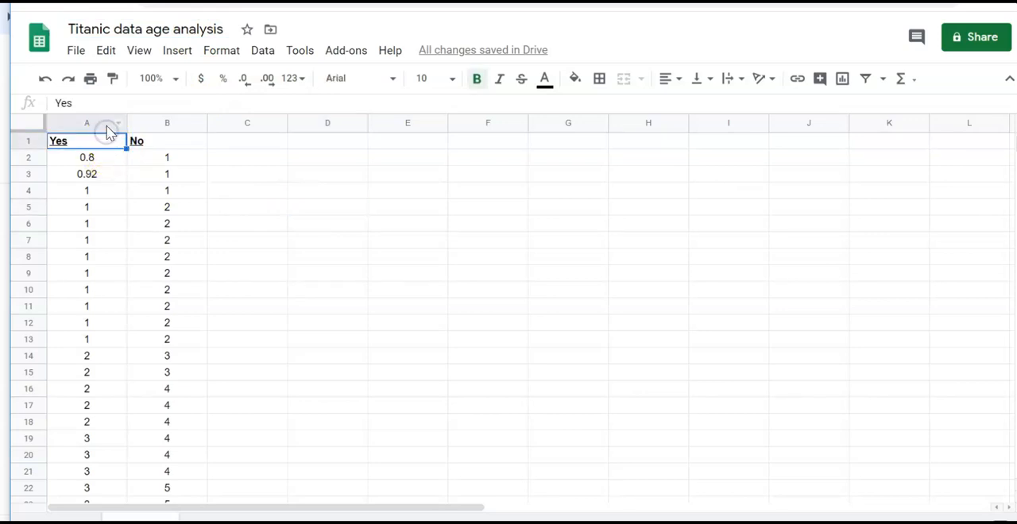
click(106, 124)
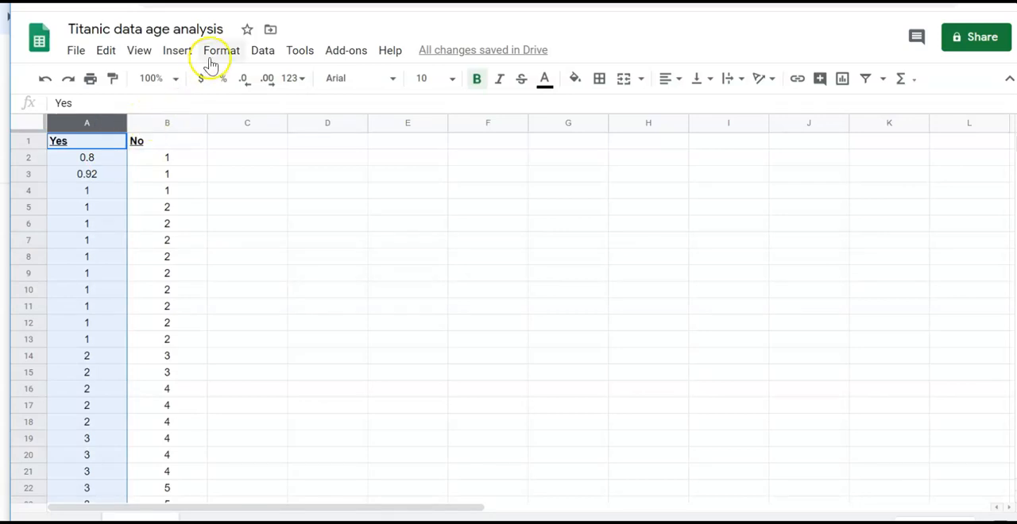
click(179, 53)
click(227, 146)
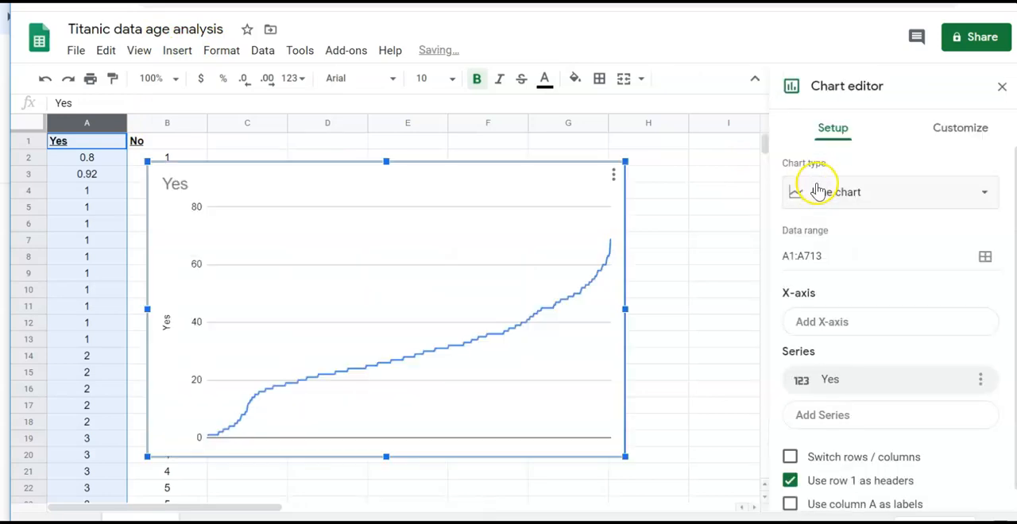
click(910, 192)
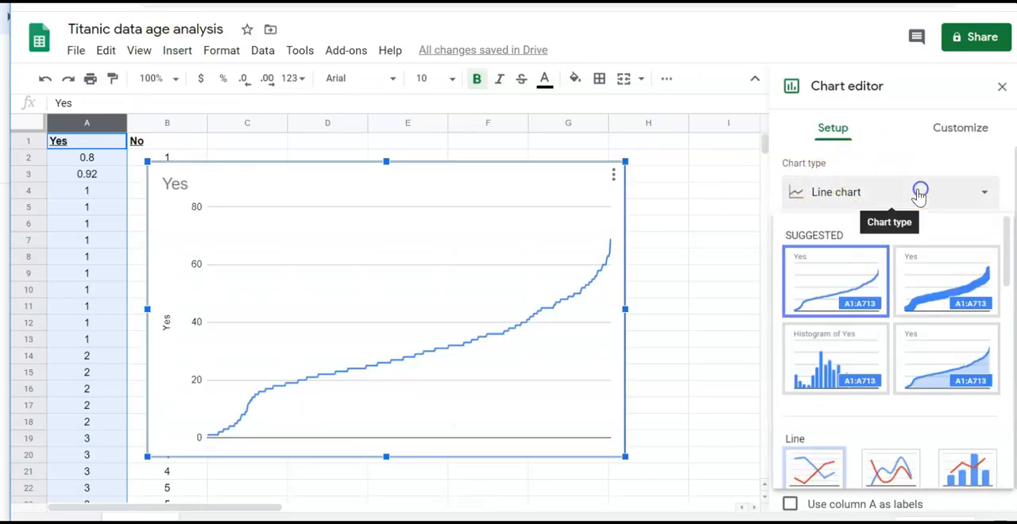
scroll(946, 365, down, 5)
scroll(950, 385, down, 4)
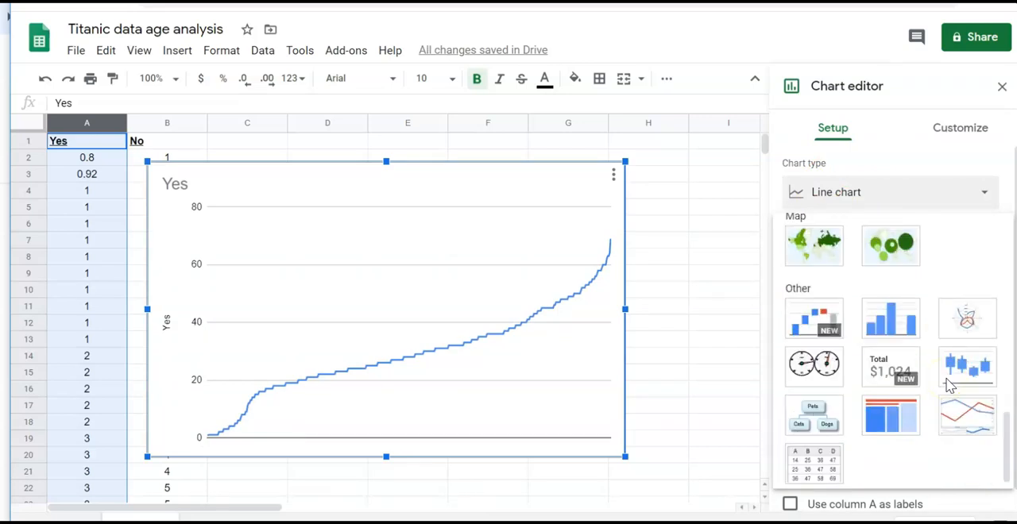
click(903, 329)
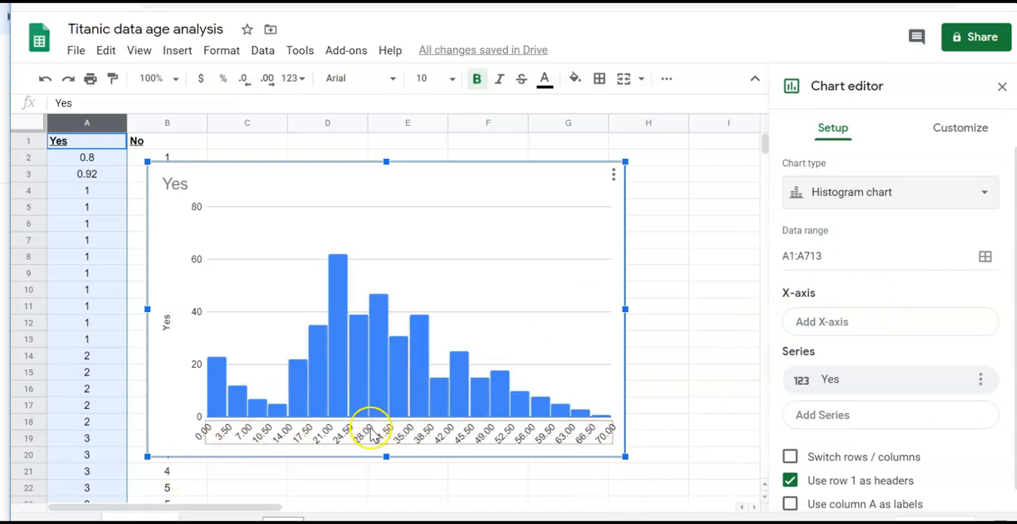
- Set the survivors' histogram bucket size to 5
click(958, 130)
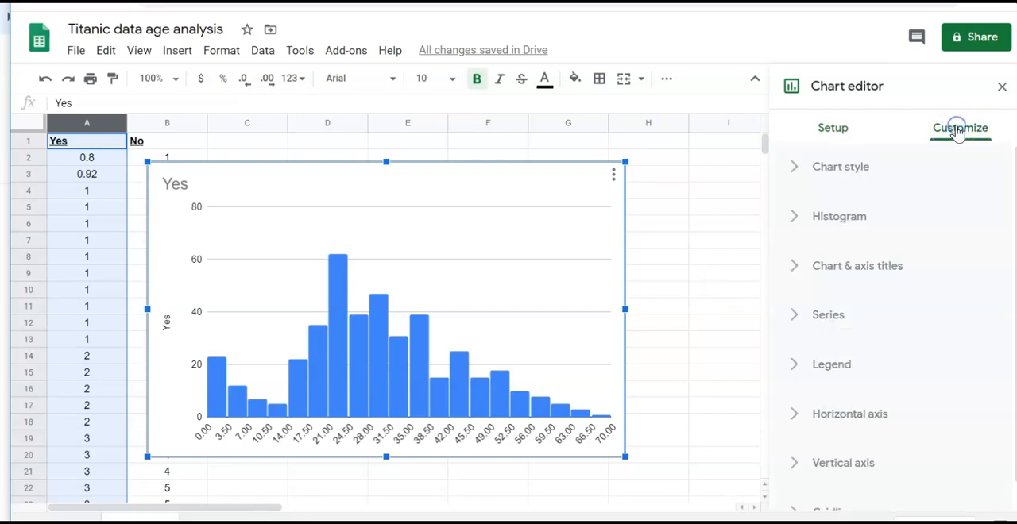
click(836, 222)
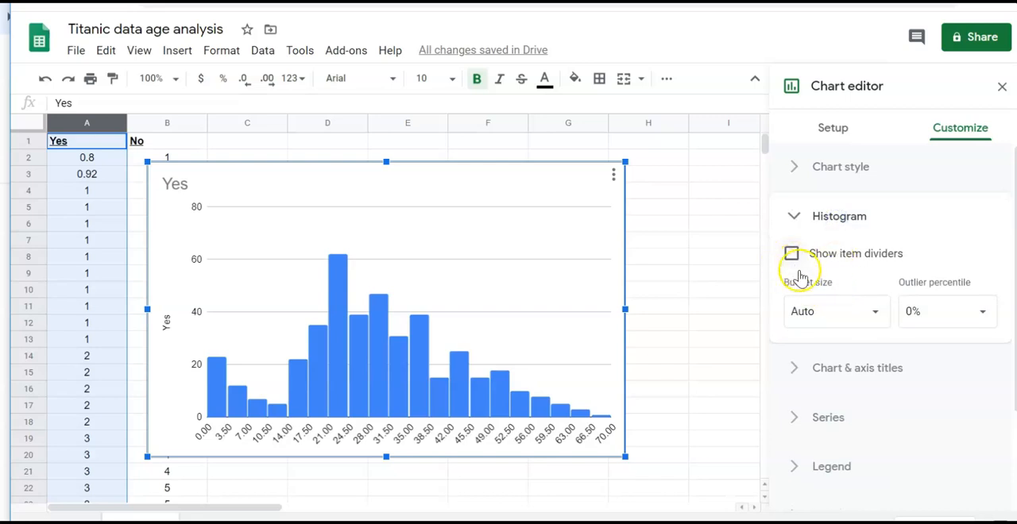
click(851, 314)
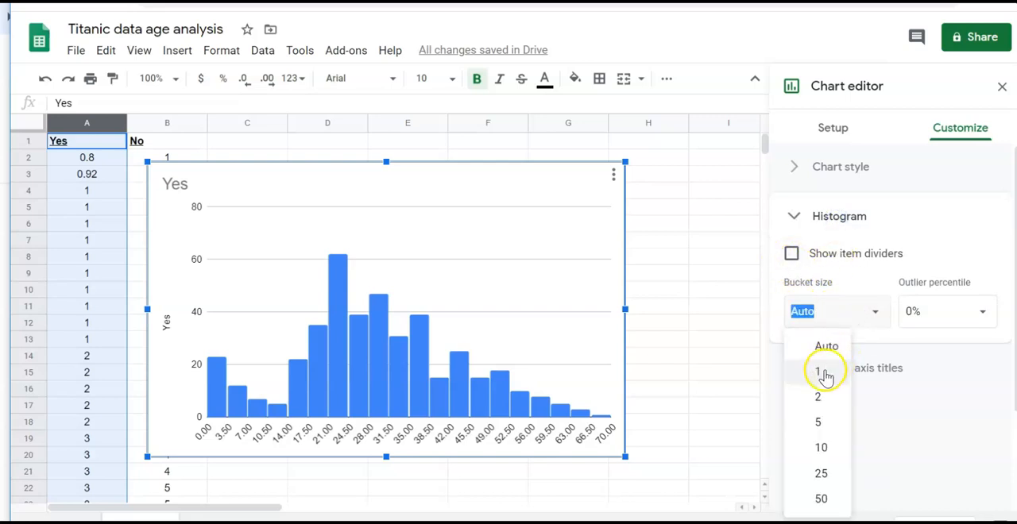
click(819, 422)
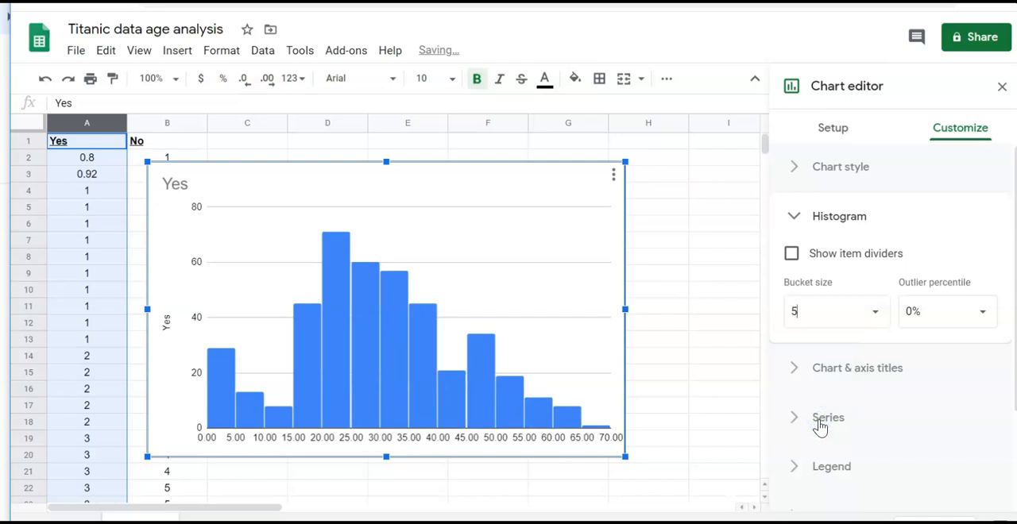
- Set the histogram's horizontal axis range to a minimum of 0 and a maximum of 80
scroll(1009, 238, down, 2)
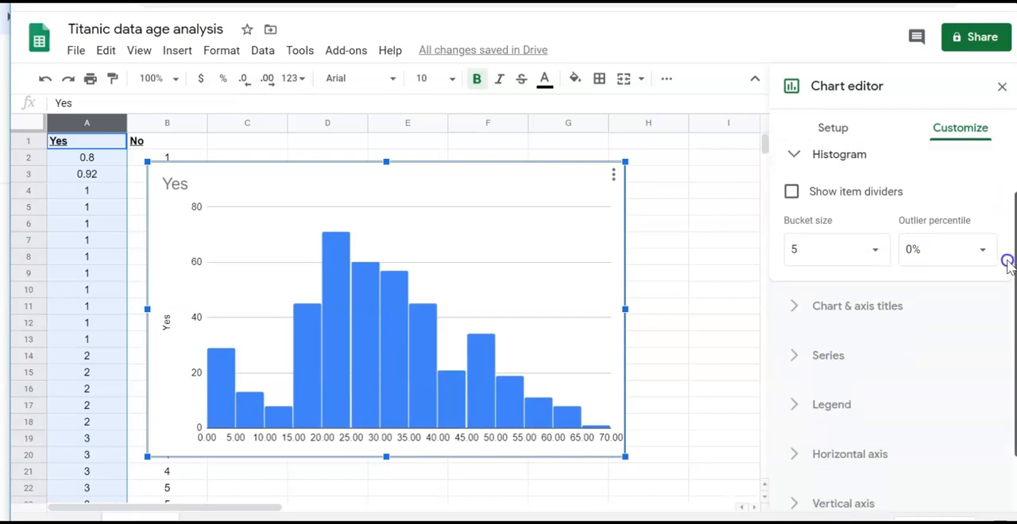
click(842, 389)
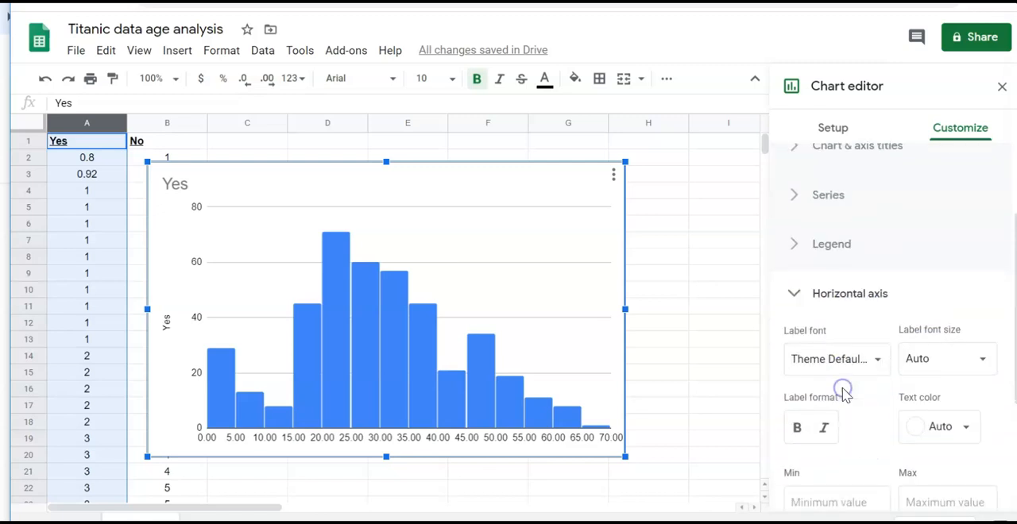
click(839, 494)
text(0)
click(926, 493)
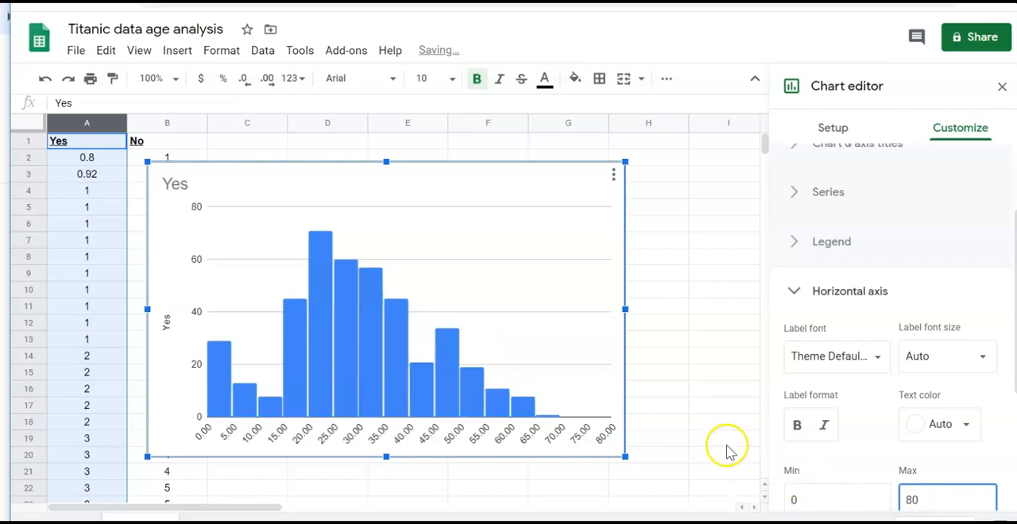
- Replace the histogram's chart title with Age of people who survived
scroll(892, 209, up, 3)
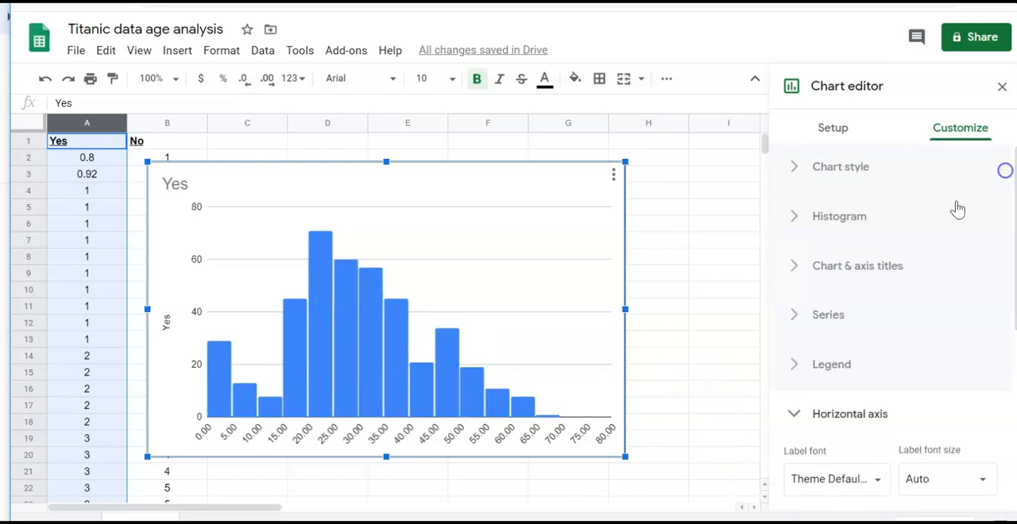
click(866, 267)
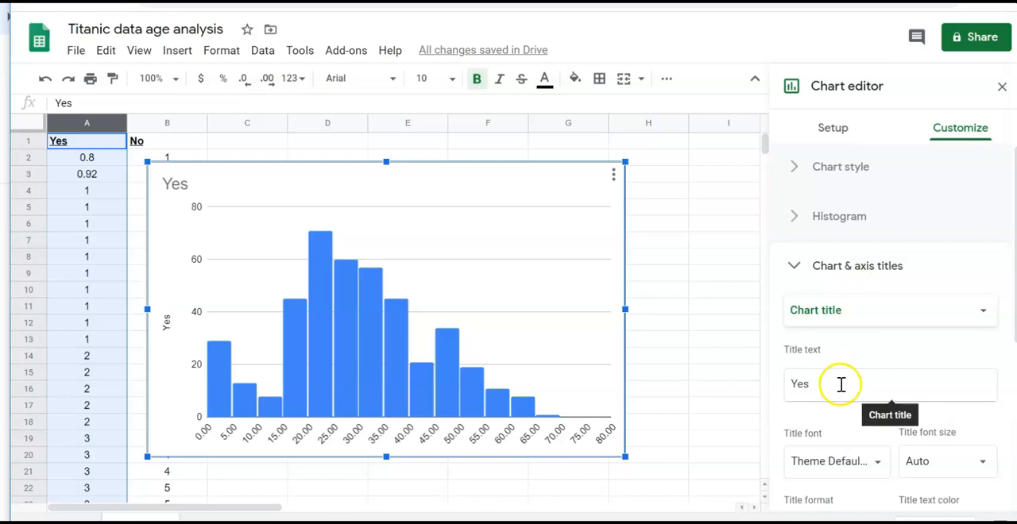
drag(839, 383, 783, 375)
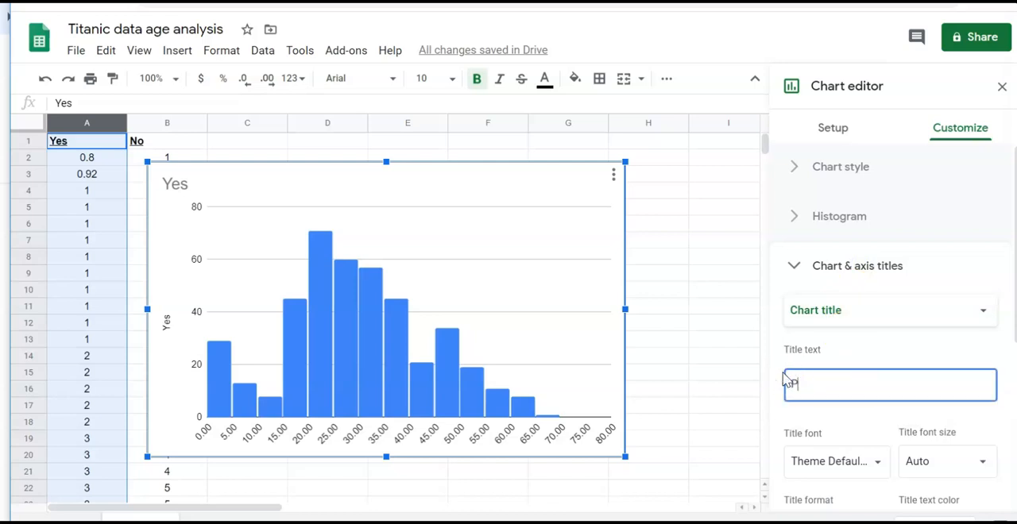
key(ctrl+v)
- Add the horizontal axis title Age to the survivors' histogram
click(890, 309)
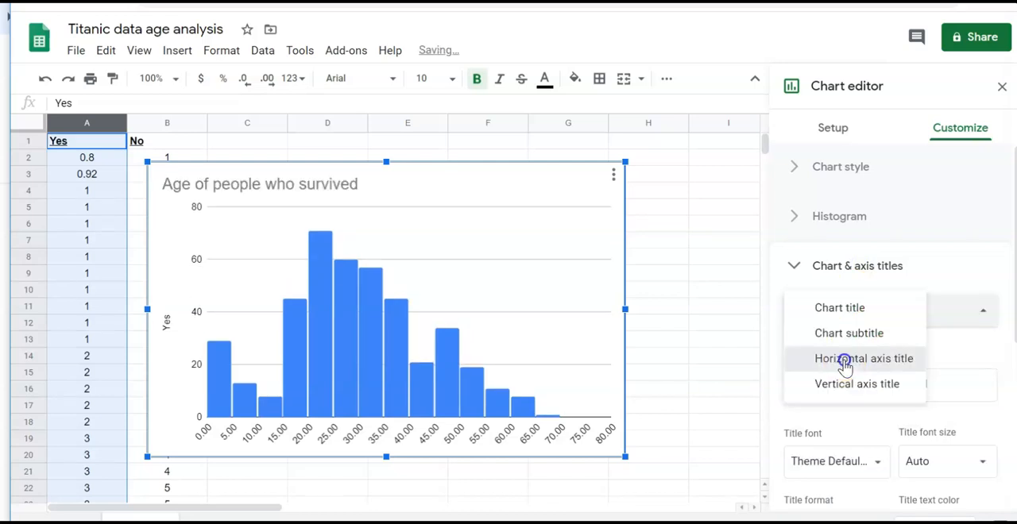
click(842, 359)
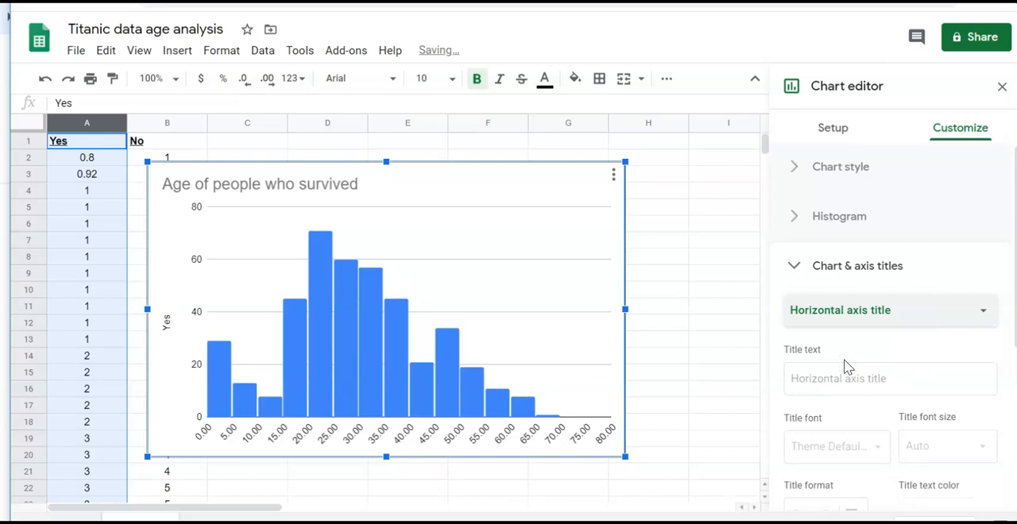
click(840, 375)
text(Age)
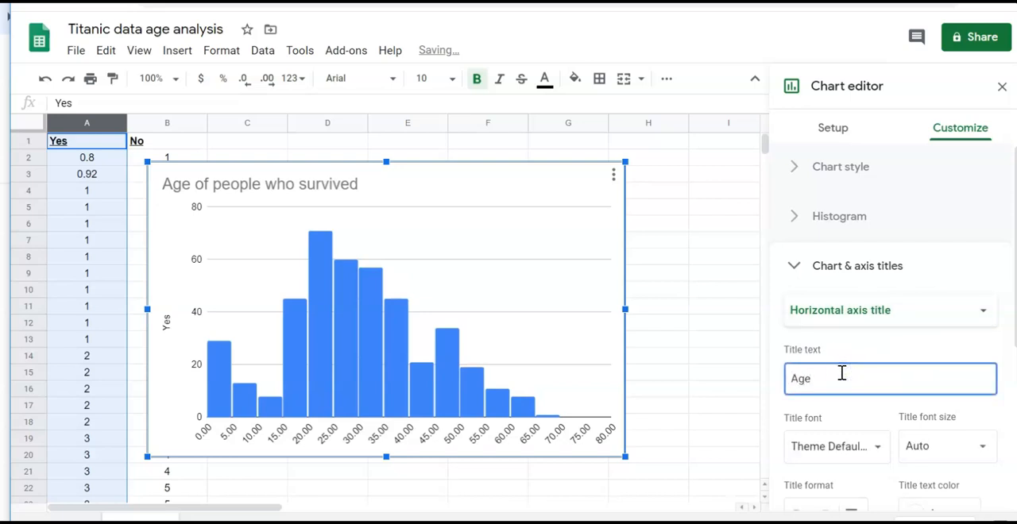
- Change the vertical axis title to Frequency and move the survivors' histogram away from the age columns
click(873, 310)
click(885, 336)
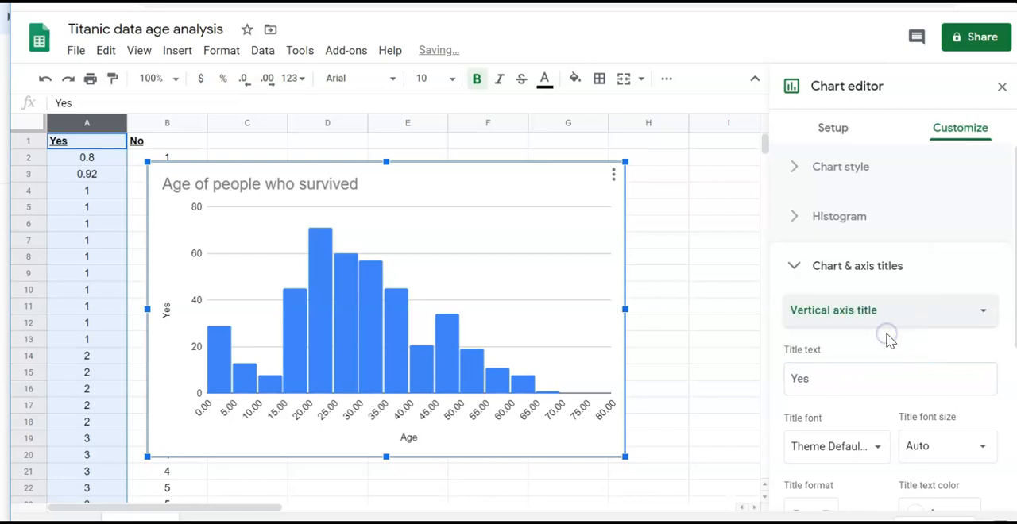
drag(819, 379, 772, 384)
text(G)
key(BackSpace)
text(Frequency)
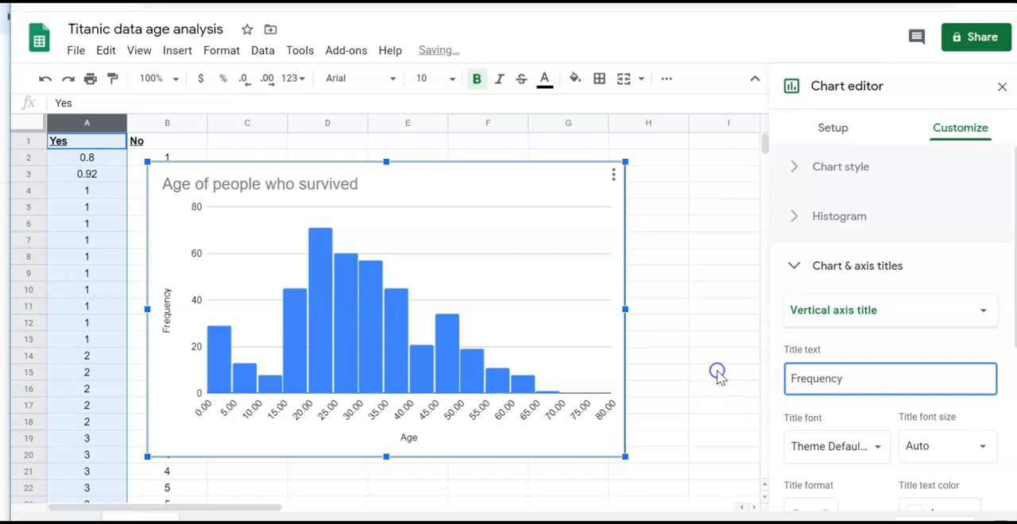
click(719, 371)
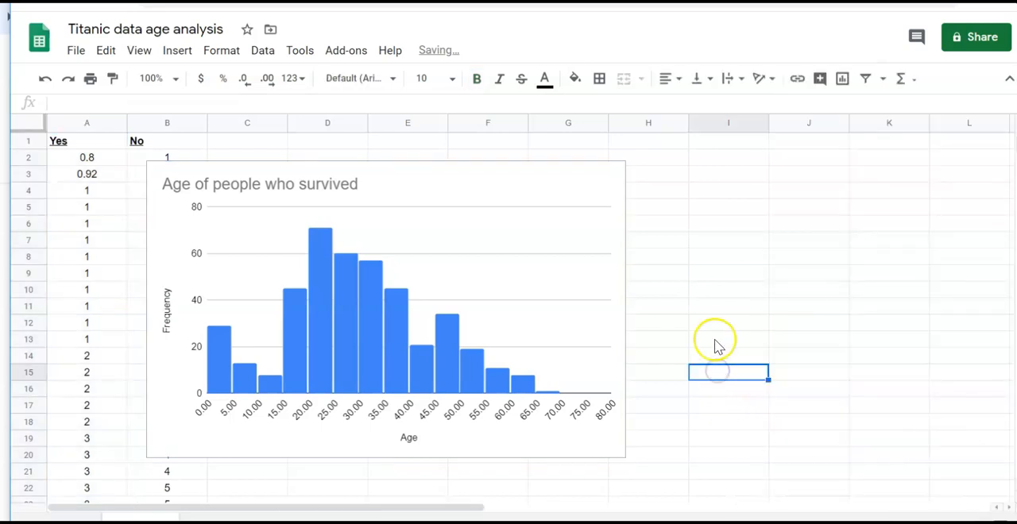
drag(450, 179, 599, 172)
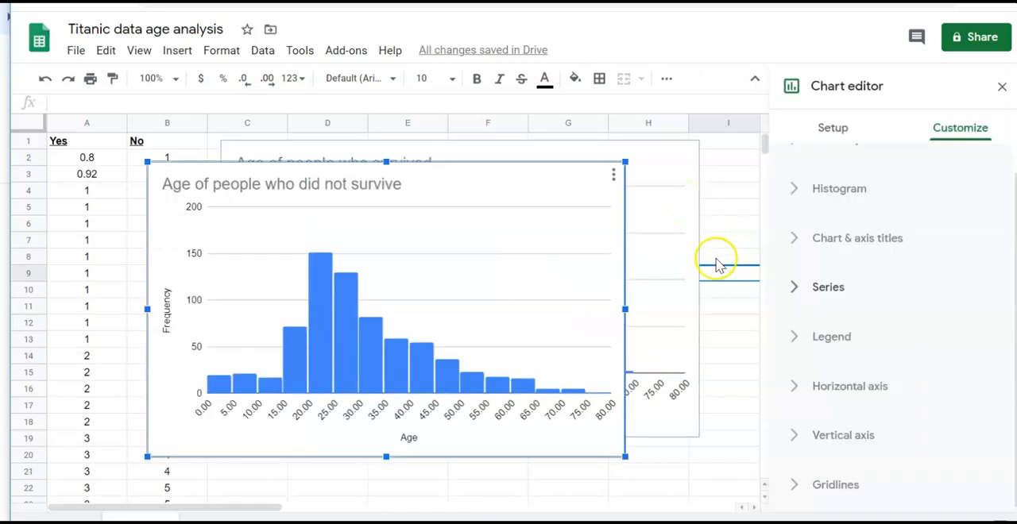
- Recolour the bars of the Age of people who did not survive histogram red and reposition the chart on the sheet
click(831, 290)
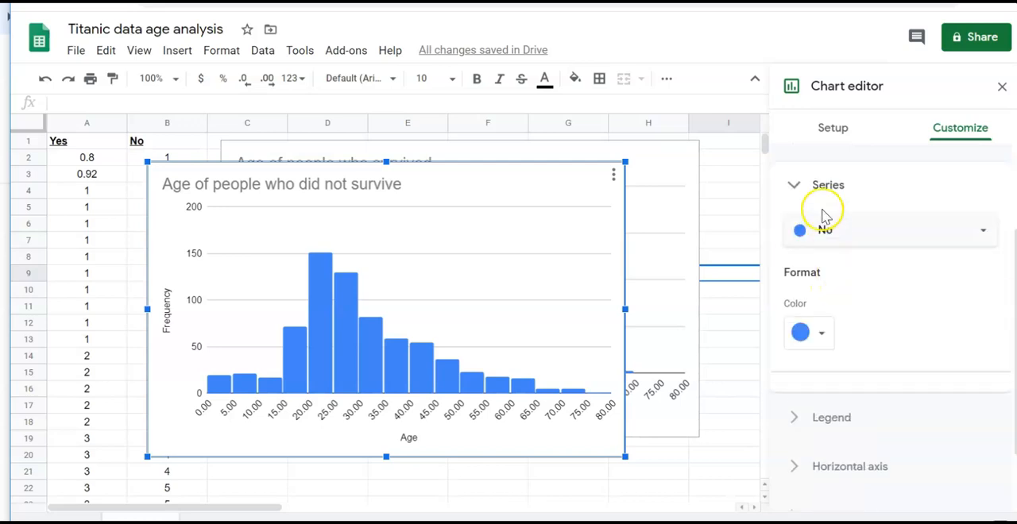
click(920, 240)
click(890, 291)
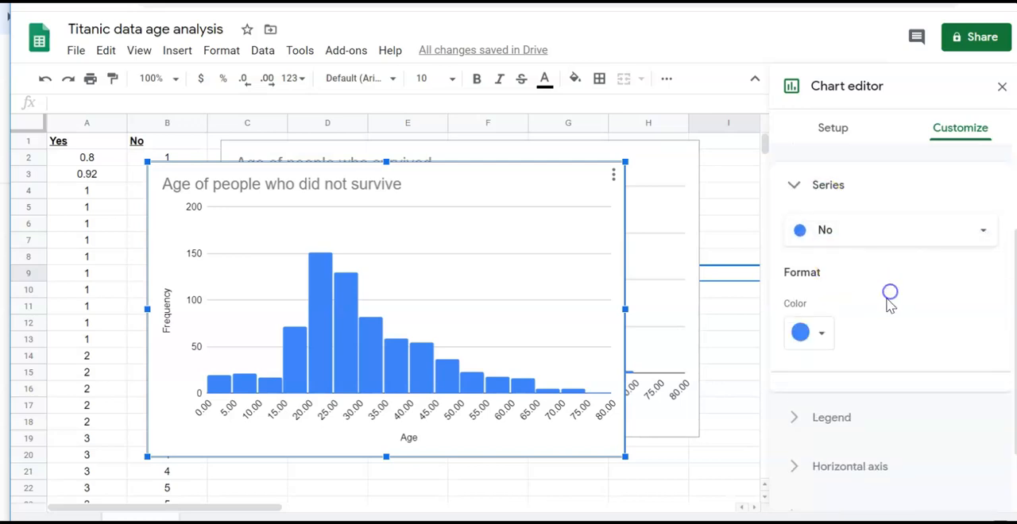
click(823, 334)
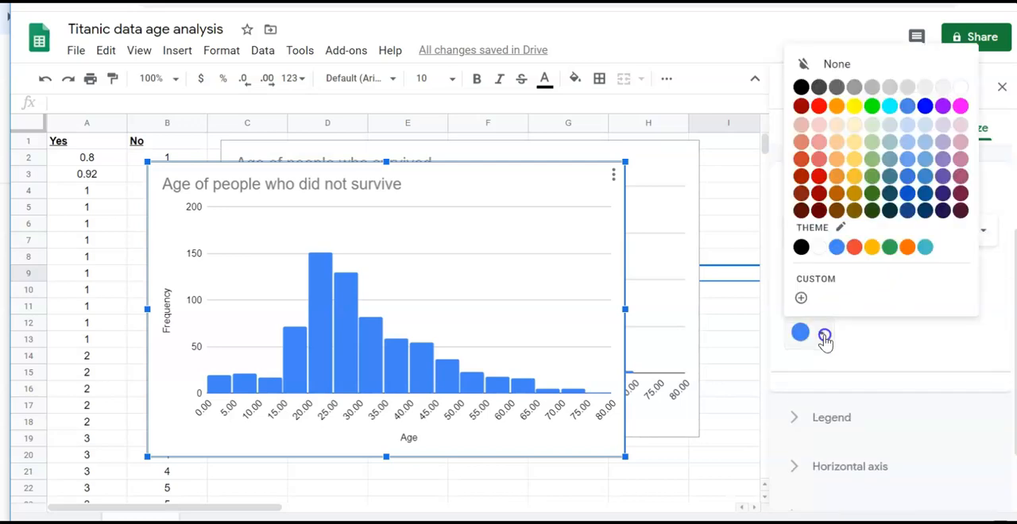
click(819, 107)
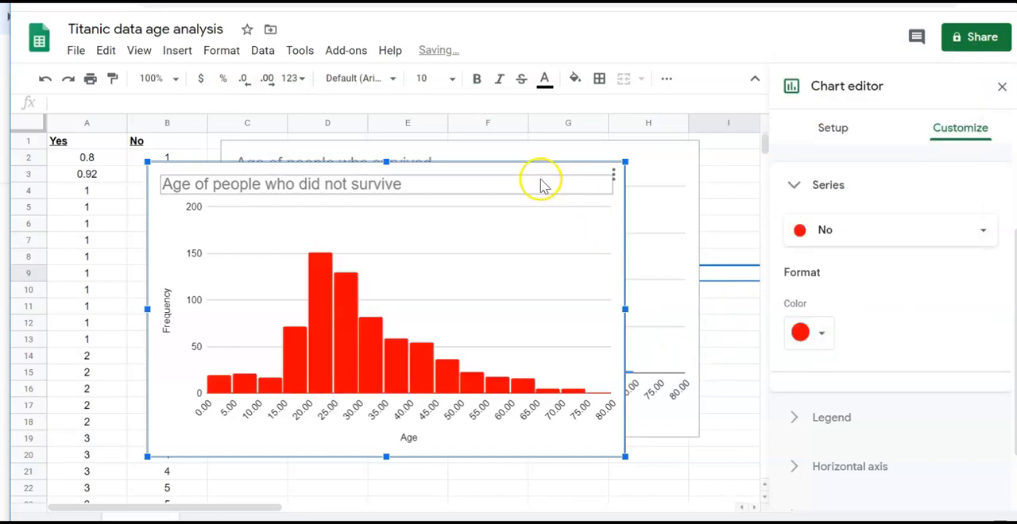
click(733, 213)
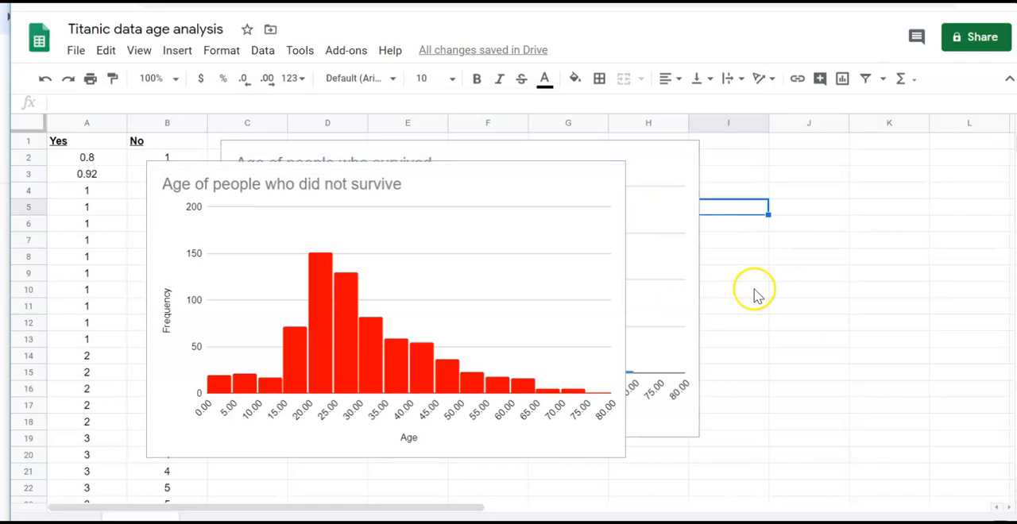
drag(478, 174, 645, 208)
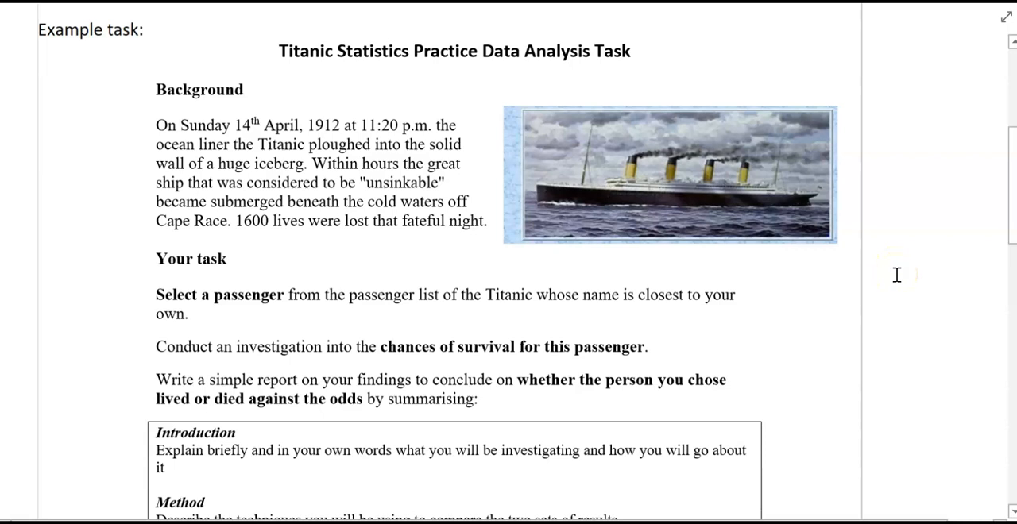
- Review the Titanic task sheet's report requirements from the Introduction section through Concluding Comments
scroll(896, 275, down, 2)
scroll(894, 275, down, 2)
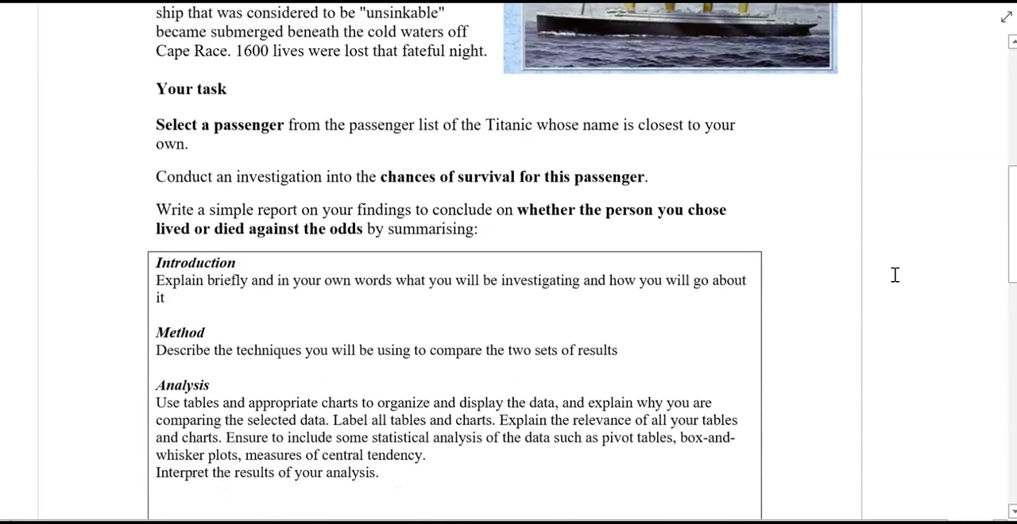
scroll(895, 275, down, 2)
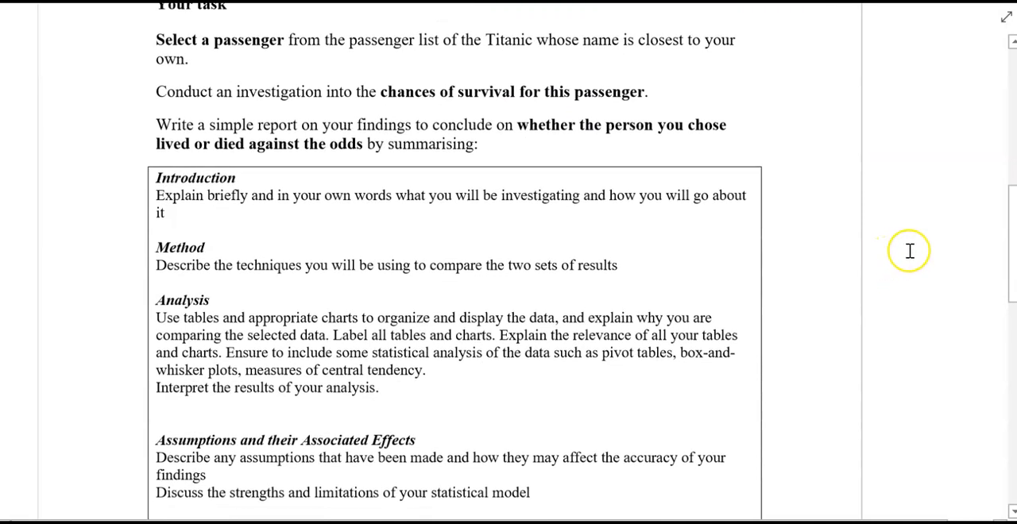
scroll(910, 251, down, 2)
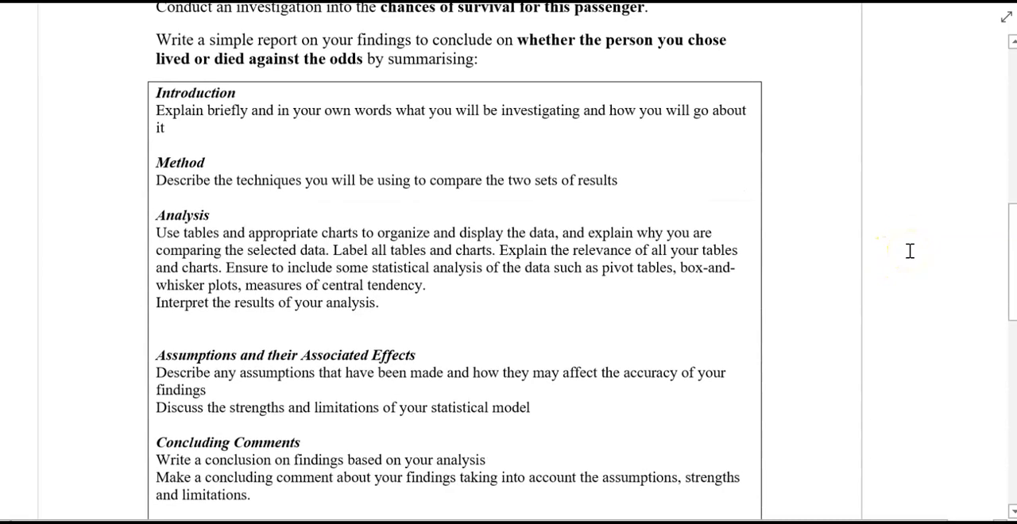